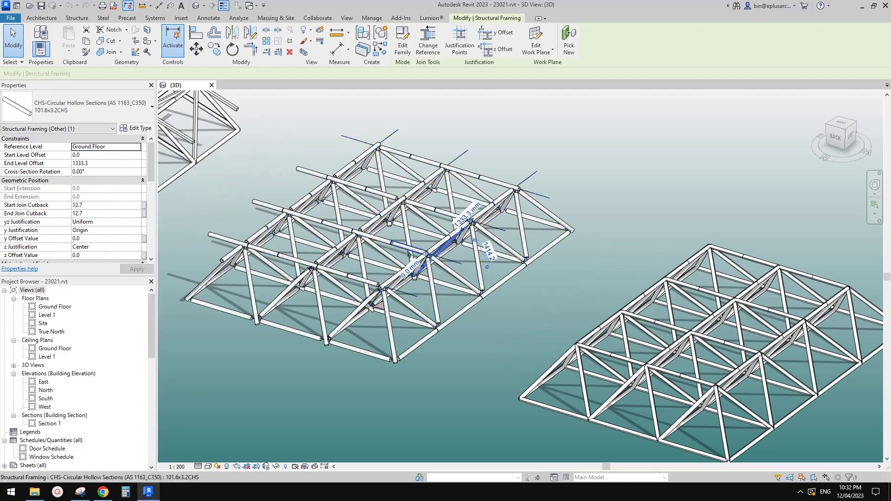
Examine the flat truss mass at the end of the row and compare it with the neighbouring structural framing truss.
middle_click_drag(413, 242, 281, 156)
left_click(542, 276)
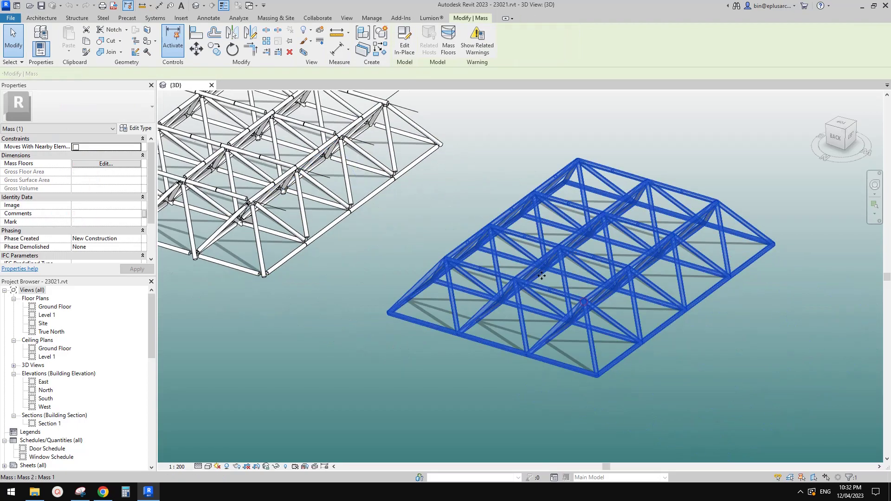
key("Escape")
scroll(603, 247, "down", 1)
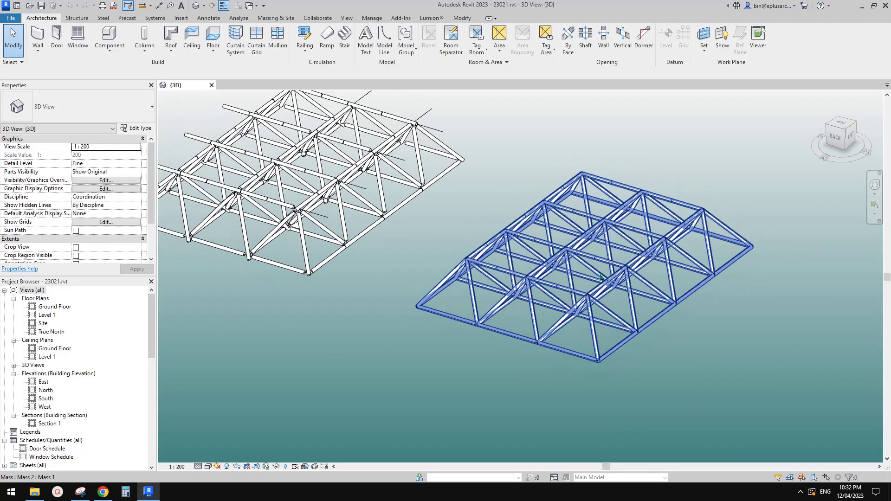
middle_click_drag(603, 248, 662, 265, "shift")
middle_click_drag(692, 200, 529, 260)
left_click(626, 296)
key("Escape")
scroll(566, 216, "down", 2)
middle_click_drag(529, 260, 478, 293)
scroll(605, 310, "up", 3)
left_click(603, 316)
scroll(607, 329, "up", 2)
key("Escape")
middle_click_drag(795, 296, 756, 274, "shift")
Examine the small curved truss mass and the large curved space frame, comparing them with the flat trusses.
middle_click_drag(225, 263, 363, 266)
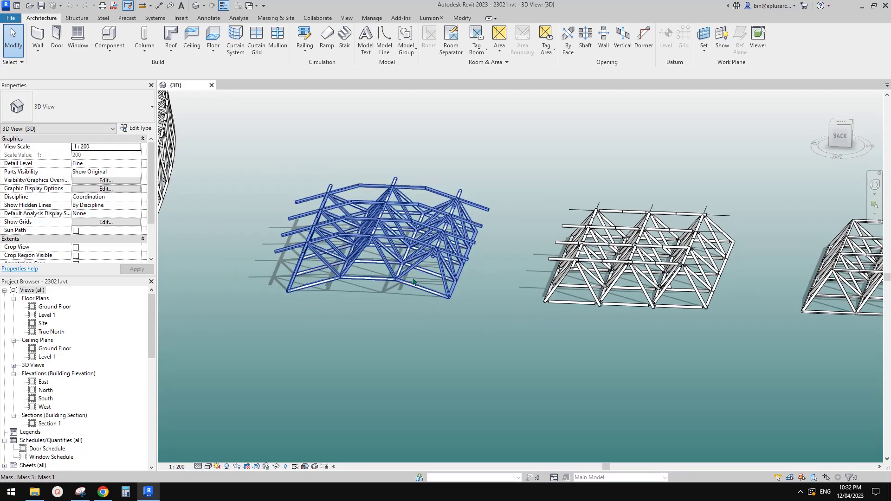
middle_click_drag(419, 289, 788, 313)
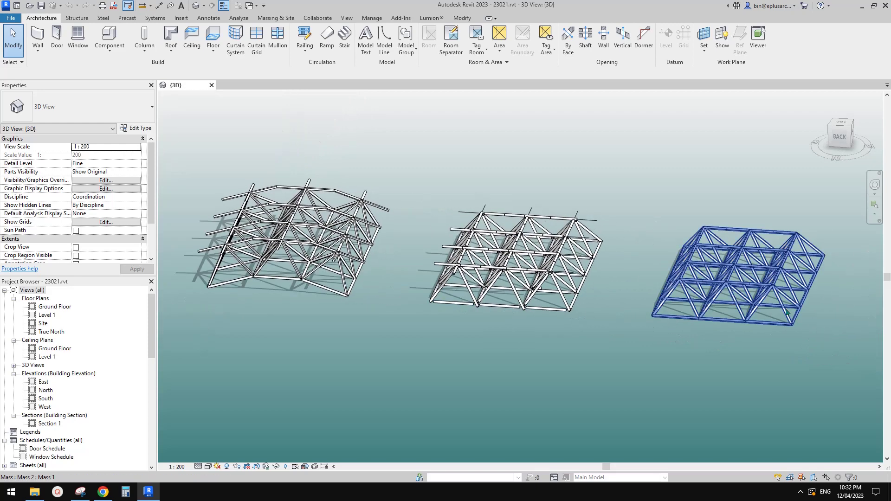
left_click(747, 281)
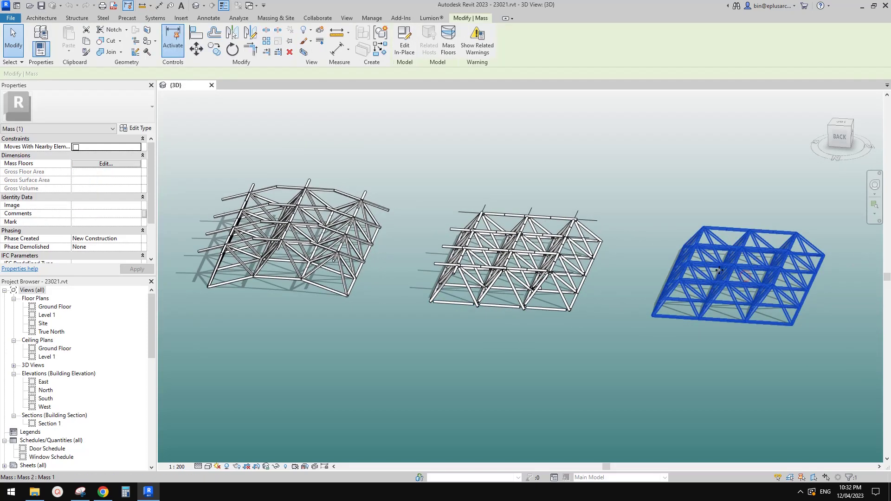
middle_click_drag(292, 253, 429, 267)
left_click(431, 263)
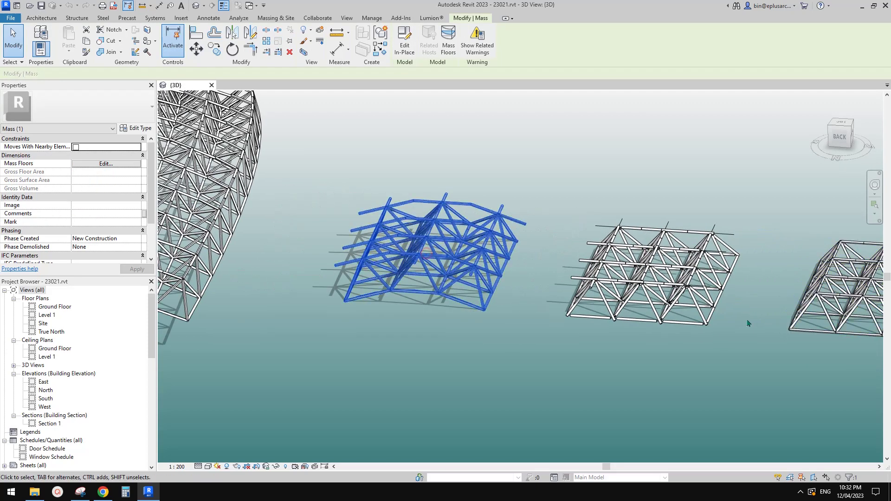
middle_click_drag(486, 278, 443, 284, "shift")
scroll(444, 284, "down", 2)
scroll(442, 282, "up", 3)
key("Escape")
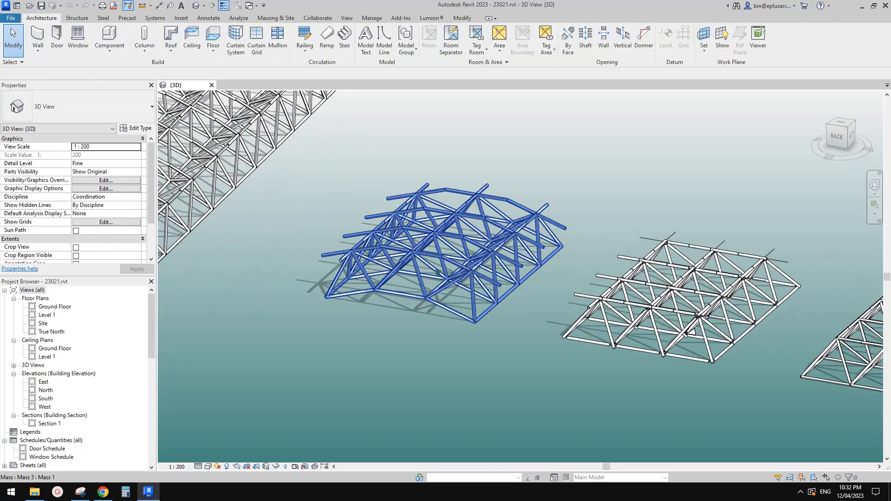
scroll(448, 279, "down", 2)
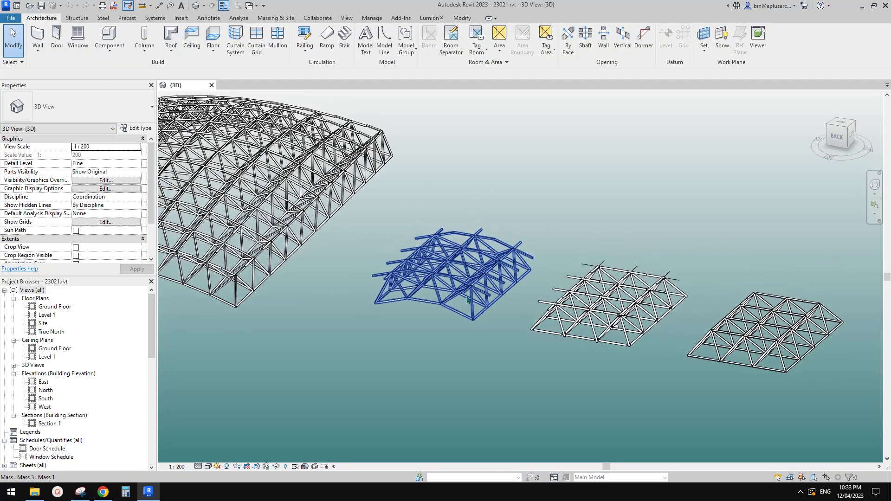
middle_click_drag(448, 278, 428, 283, "shift")
scroll(461, 267, "up", 2)
middle_click_drag(476, 247, 517, 304, "shift")
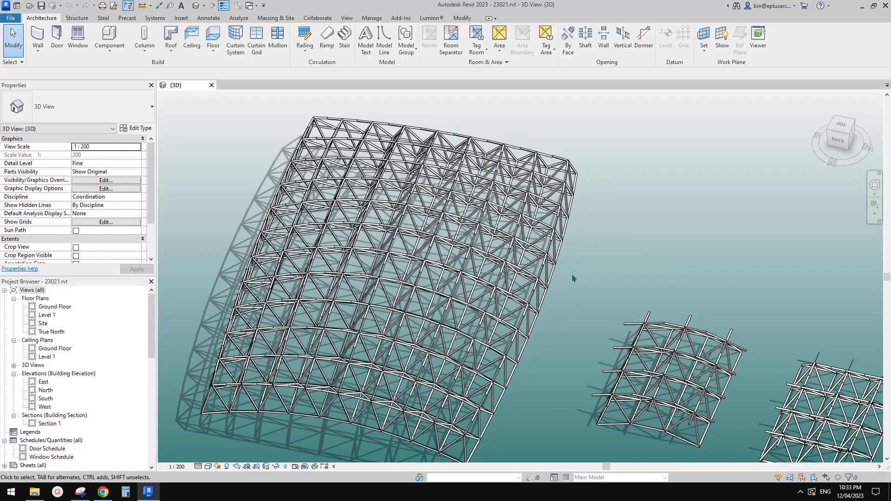
Review the flat truss mass again from a higher viewpoint, alongside the other small trusses.
scroll(515, 235, "down", 4)
middle_click_drag(623, 290, 453, 183)
scroll(587, 250, "up", 3)
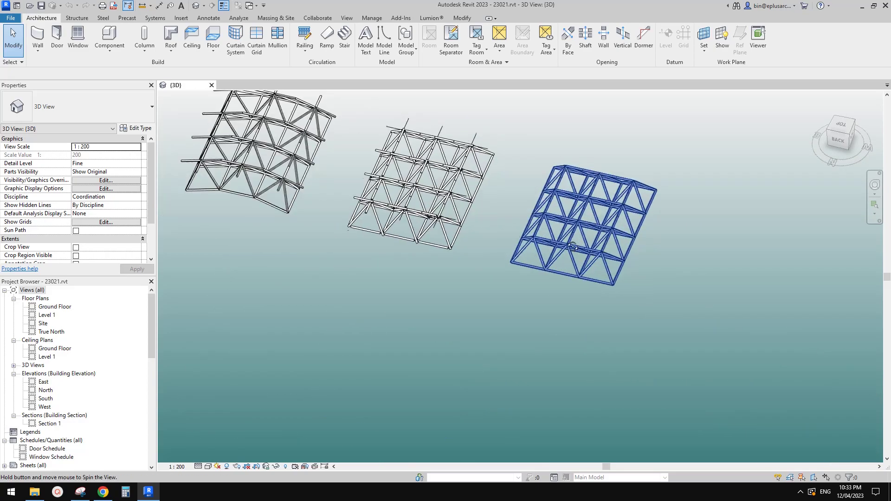
middle_click_drag(588, 251, 544, 222, "shift")
middle_click_drag(545, 221, 638, 271)
scroll(635, 270, "up", 3)
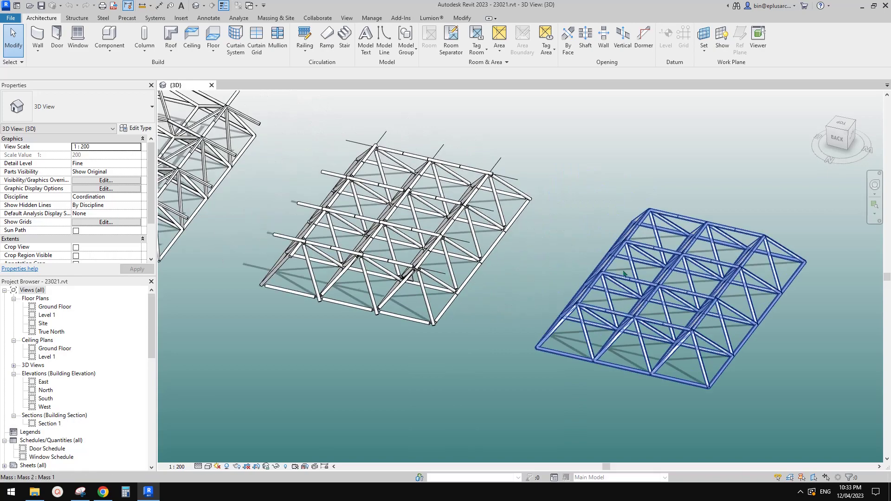
middle_click_drag(694, 280, 678, 270)
left_click(671, 263)
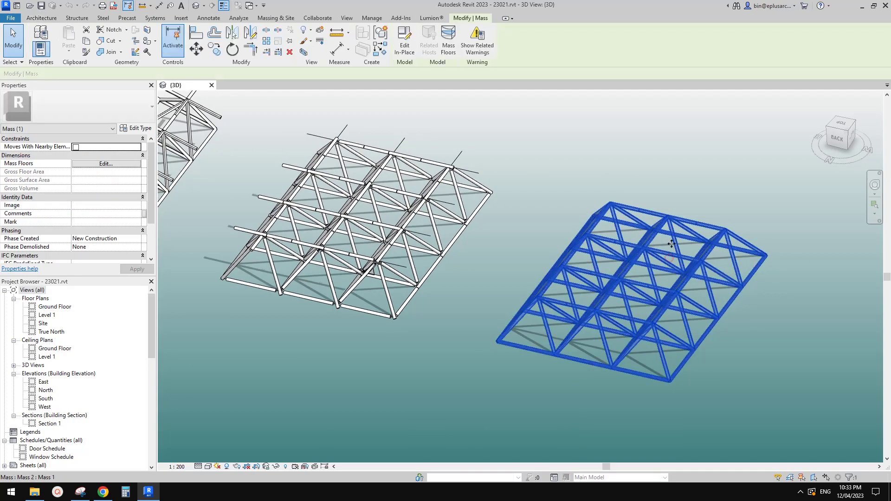
scroll(692, 186, "down", 3)
key("Escape")
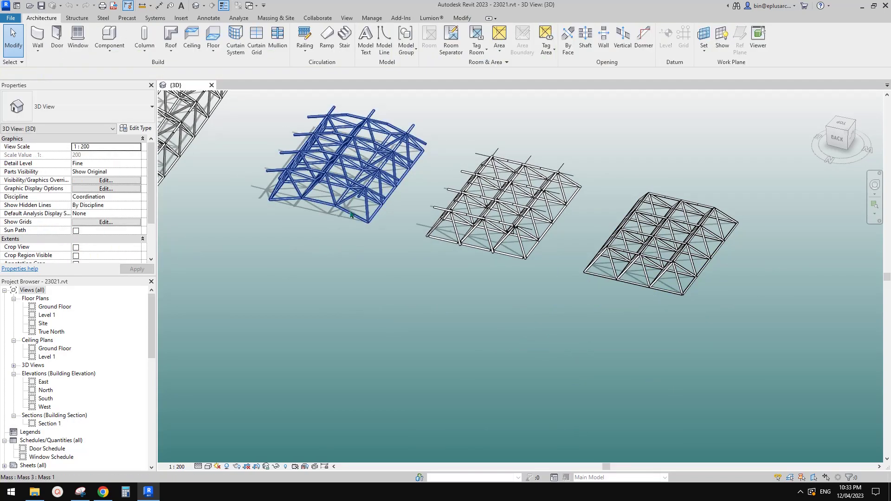
Copy the small curved truss mass about 31200 mm along the row, placing it past the flat truss mass.
left_click(337, 204)
key("c")
key("o")
left_click(335, 204)
scroll(246, 195, "down", 3)
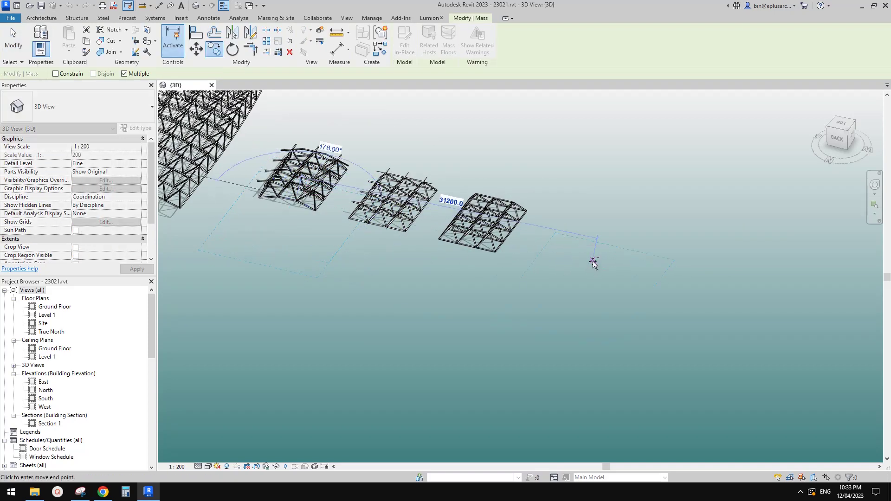
left_click(595, 244)
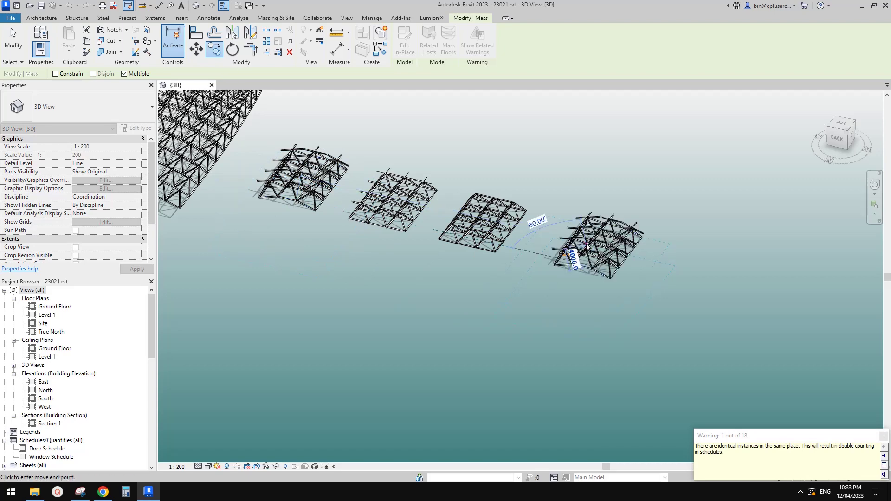
key("Escape")
key("Escape")
Open the copied curved truss mass for in-place editing and accept the duplicate-instance warnings.
left_click(599, 237)
scroll(576, 204, "up", 3)
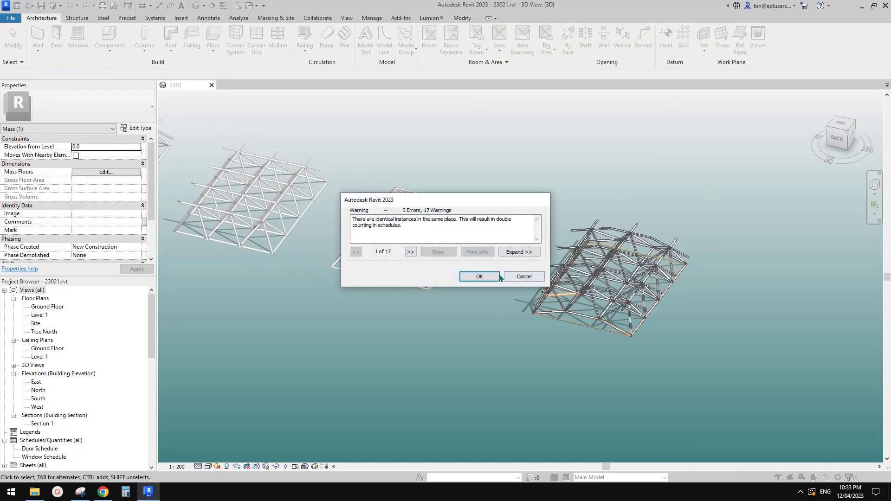
left_click(483, 273)
Replace the Family3b component on the copied mass's divided surface with the plain Rectangle pattern.
left_click(623, 270)
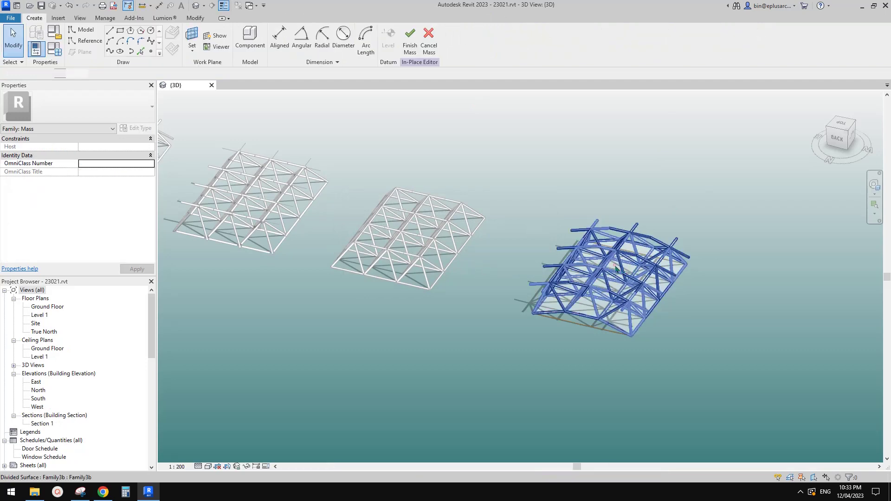
left_click(612, 287)
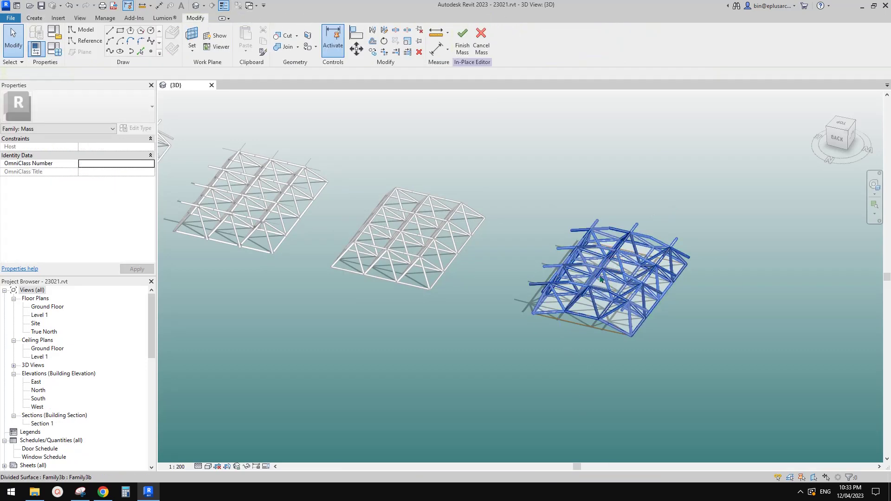
left_click(602, 276)
left_click(101, 114)
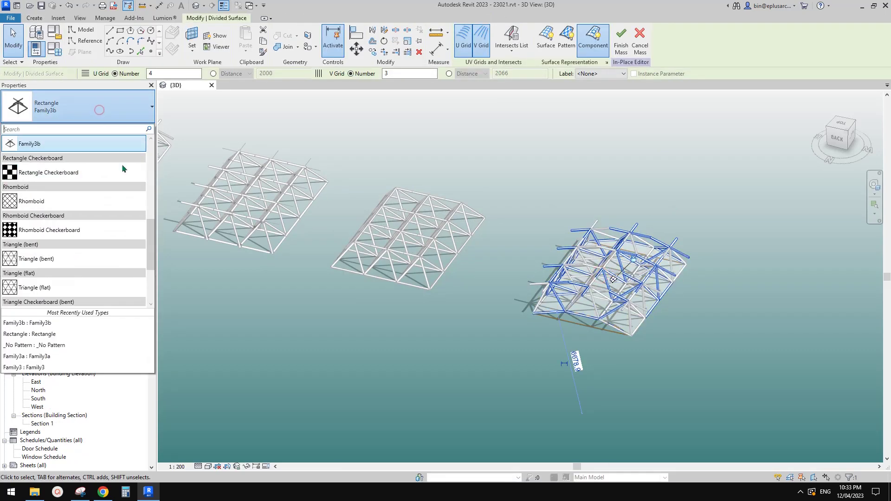
scroll(94, 220, "up", 5)
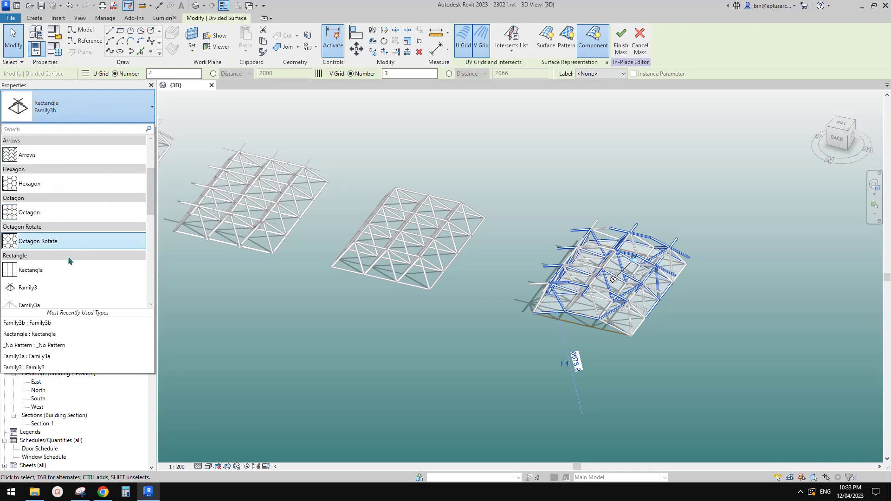
left_click(60, 270)
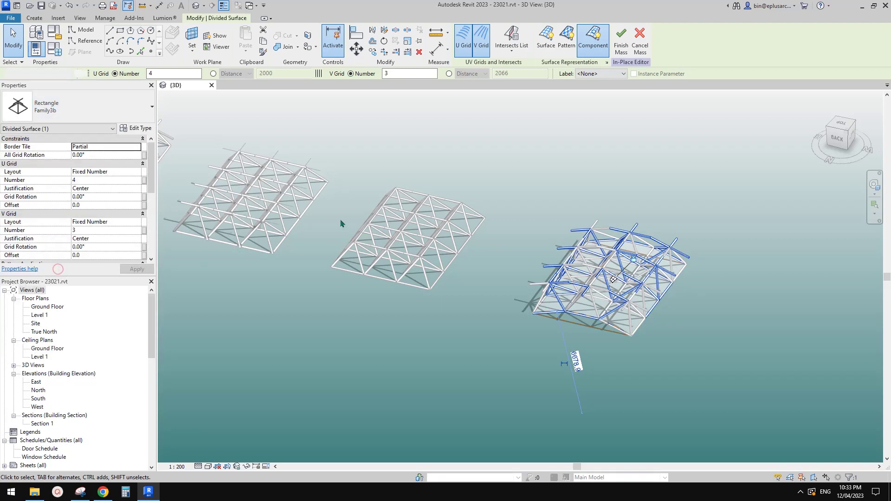
Delete the Rectangle-patterned divided surface from the copied mass and finish the mass edit.
left_click(495, 212)
left_click(619, 281)
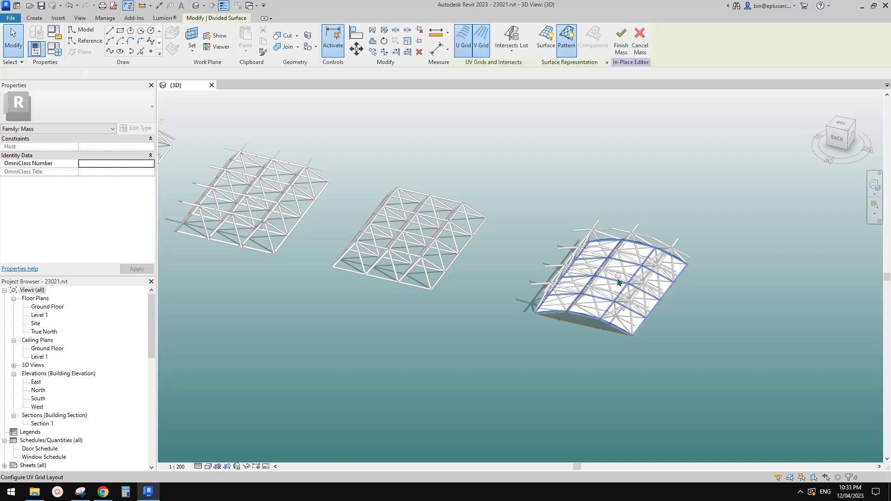
key("Delete")
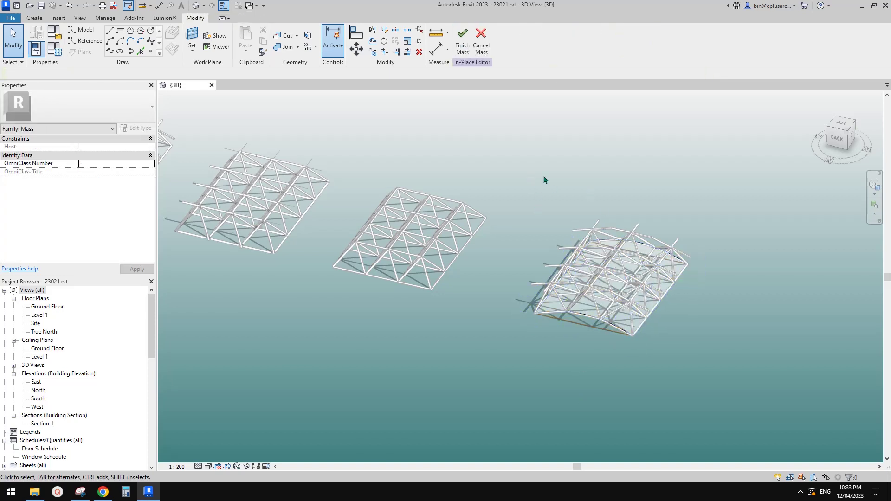
left_click(458, 45)
scroll(608, 328, "up", 2)
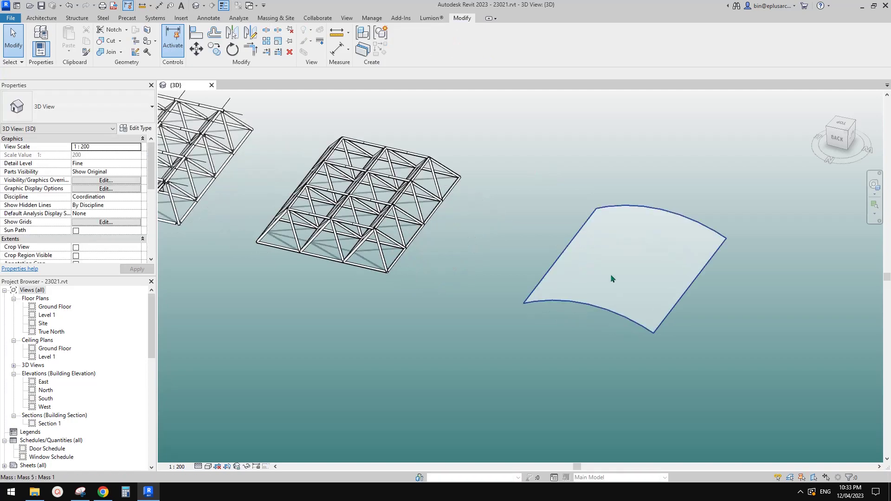
Reopen the curved surface mass for in-place editing and inspect the reference lines along its arched end.
left_click(603, 304)
mouse_move(603, 304)
middle_mouse_down("shift")
mouse_move(629, 292)
mouse_move(613, 233)
mouse_move(601, 254)
mouse_move(616, 271)
mouse_move(612, 260)
middle_mouse_up("shift")
left_click(410, 53)
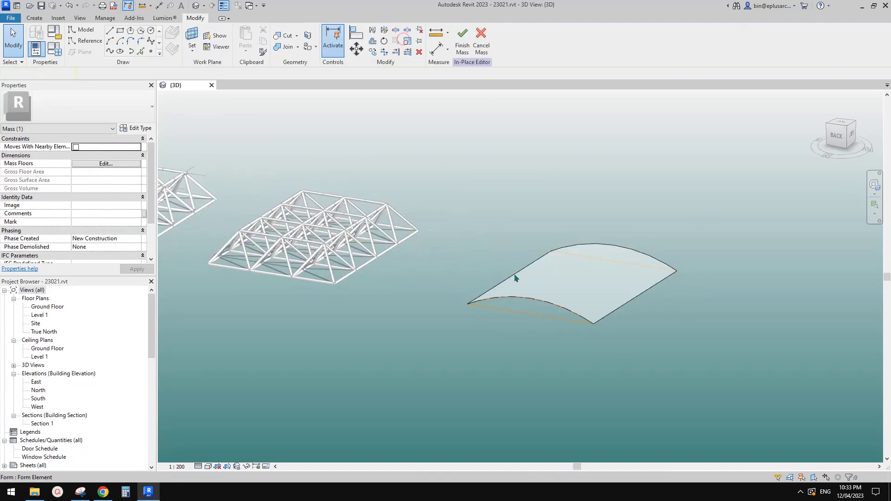
middle_click_drag(513, 279, 476, 296, "shift")
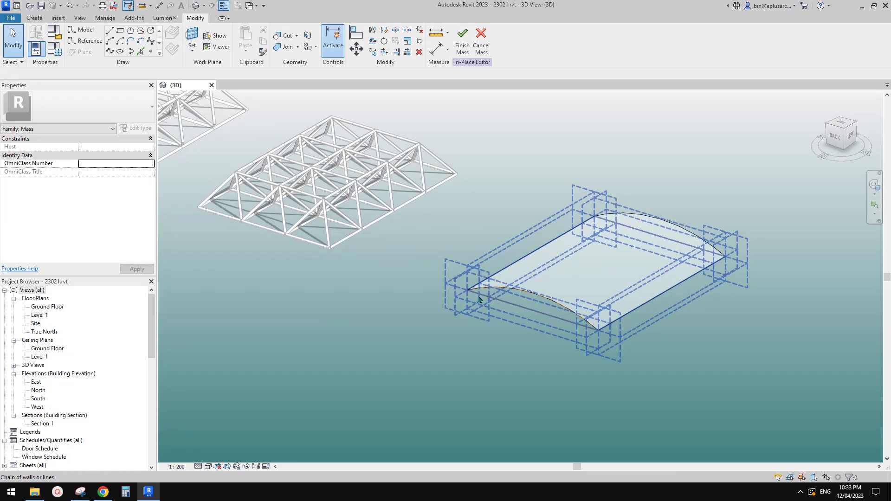
left_click(493, 292)
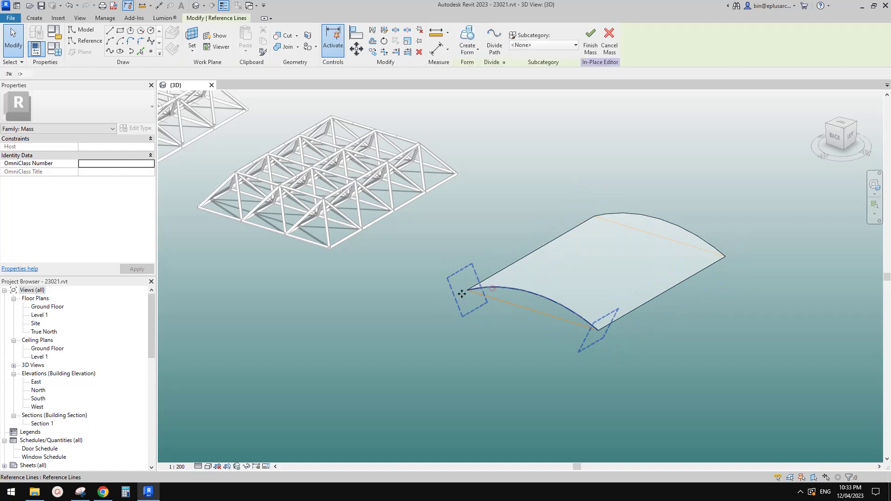
middle_click_drag(571, 306, 573, 319, "shift")
key("Tab")
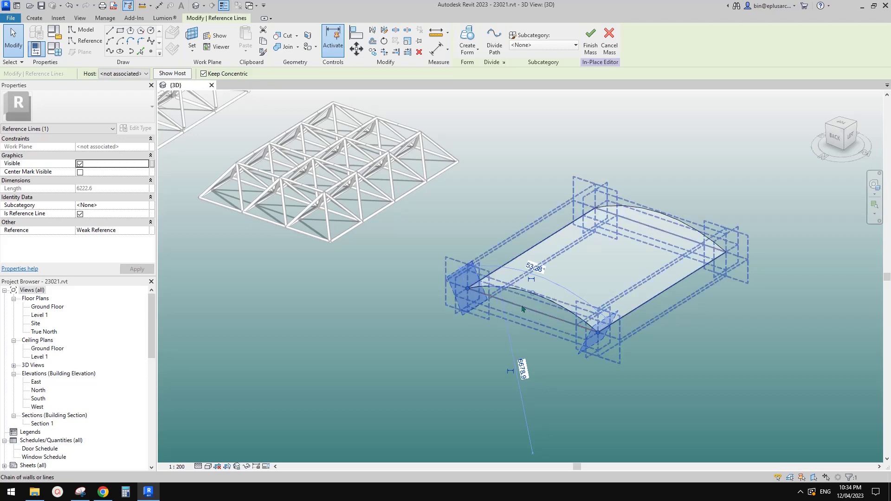
key("Escape")
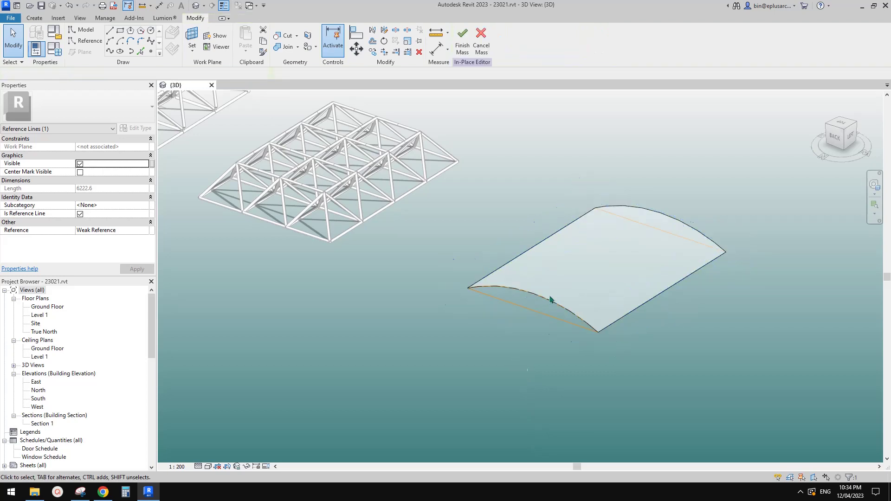
Delete the curved surface form together with its reference lines from the mass being edited.
scroll(557, 297, "down", 4)
middle_click_drag(644, 330, 513, 144, "shift")
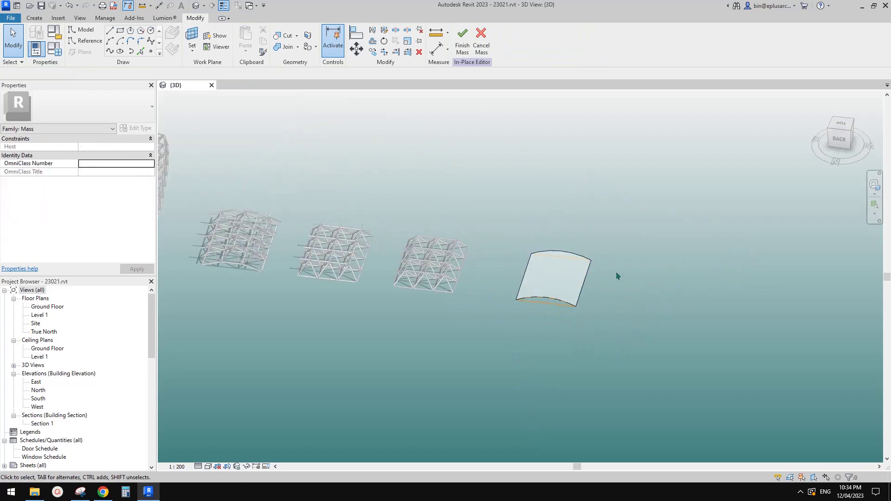
left_click(552, 297)
key("Delete")
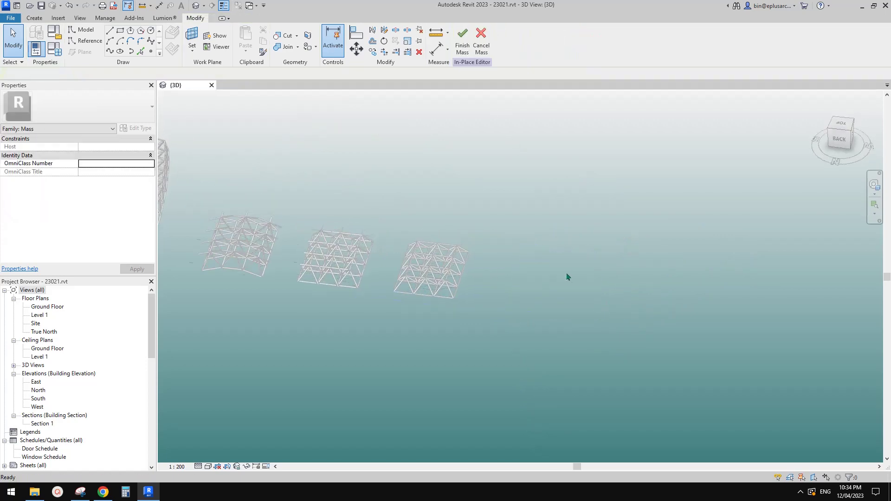
Draw a straight reference line about 10600 mm long on the Ground Floor plane, in the empty space beyond the flat truss.
middle_click_drag(557, 290, 340, 209, "shift")
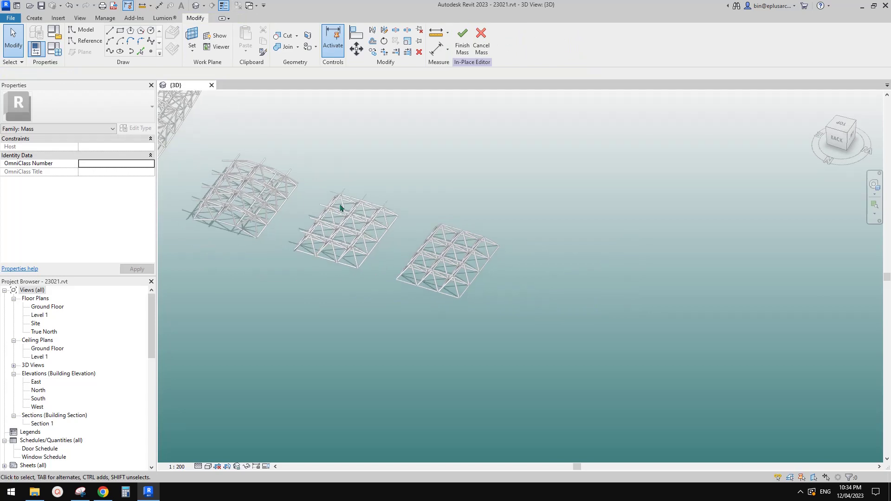
left_click(90, 44)
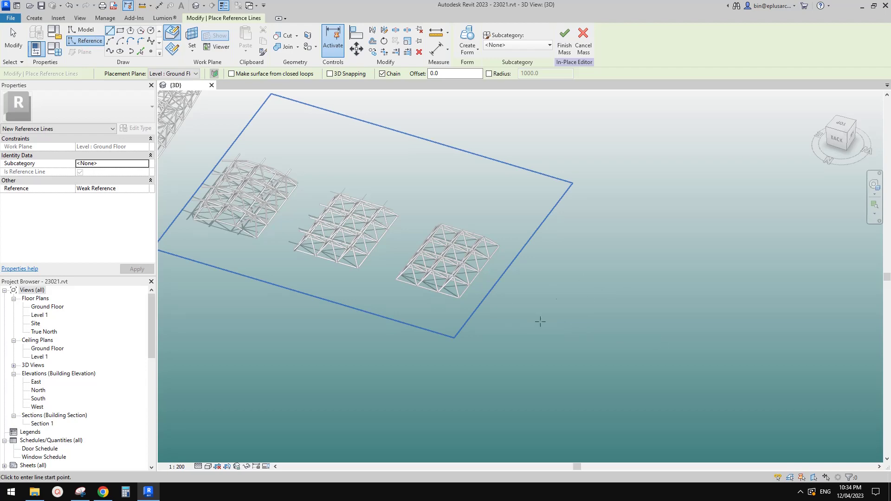
scroll(624, 320, "down", 3)
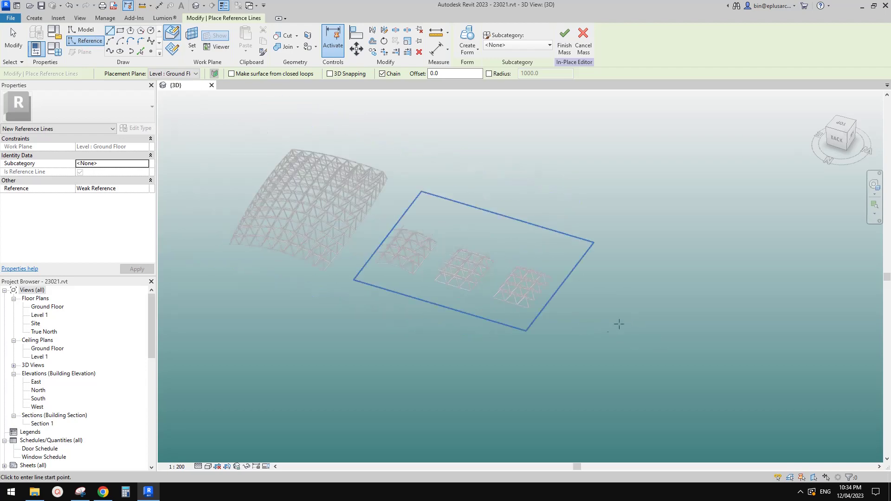
scroll(630, 330, "up", 2)
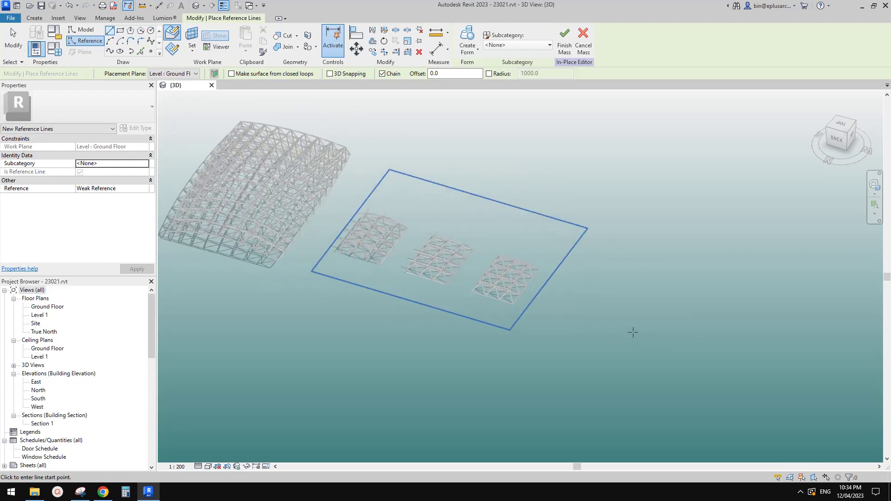
scroll(613, 328, "up", 4)
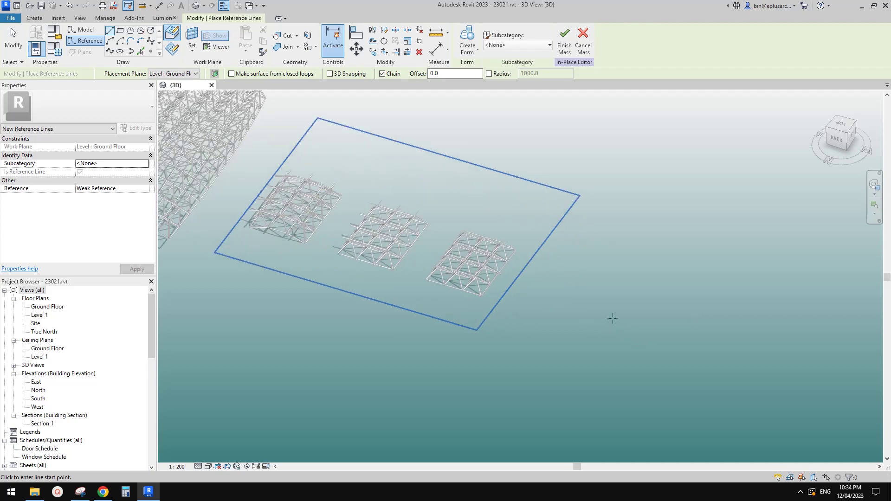
middle_click_drag(606, 331, 607, 331)
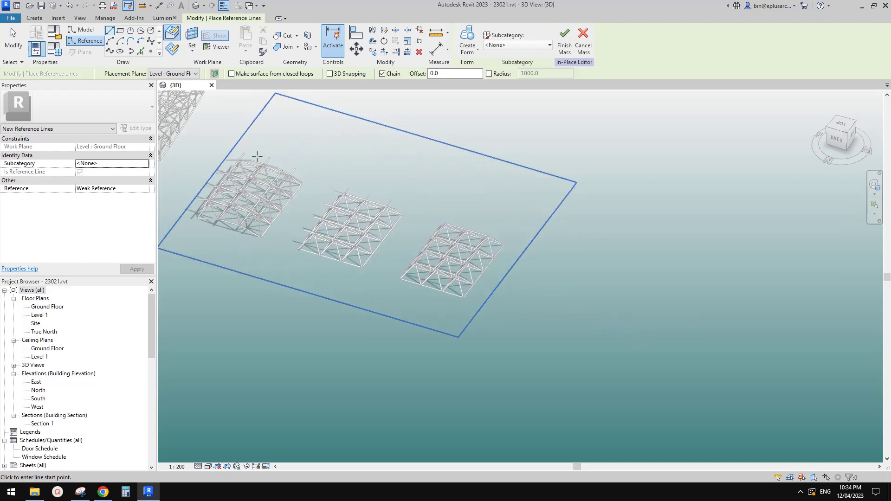
left_click(571, 326)
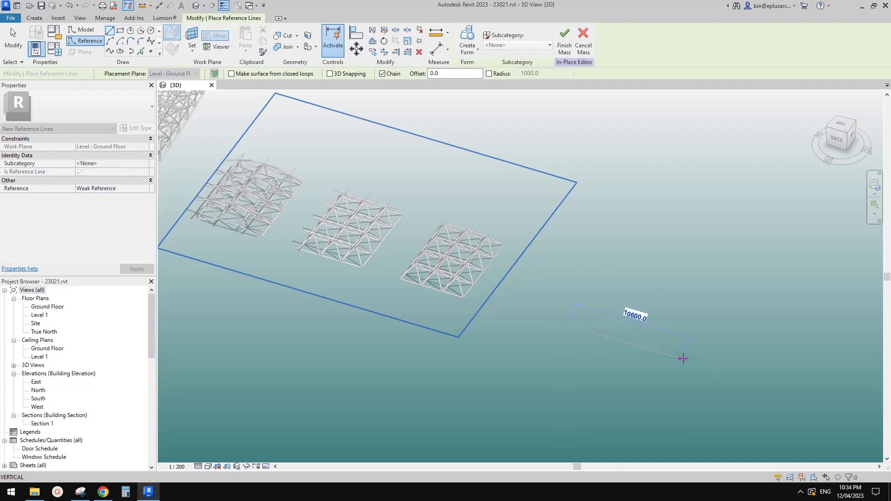
left_click(683, 359)
key("Escape")
key("Escape")
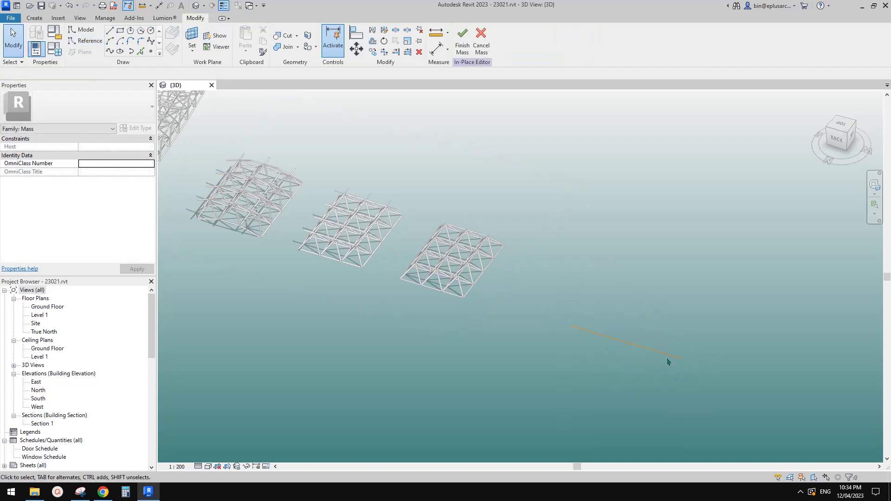
Prepare a Start-End-Radius Arc reference line with the straight reference line's vertical plane as the work plane.
left_click(674, 357)
middle_click_drag(673, 357, 587, 303, "shift")
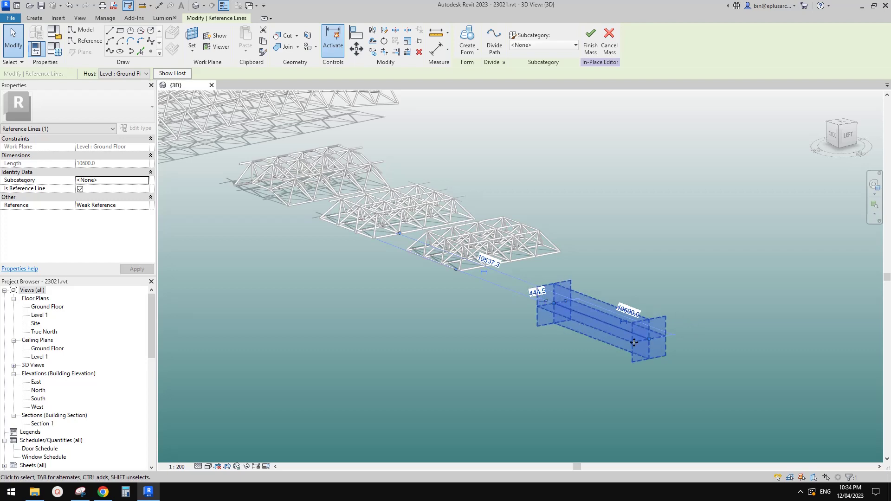
middle_click_drag(632, 353, 604, 301, "shift")
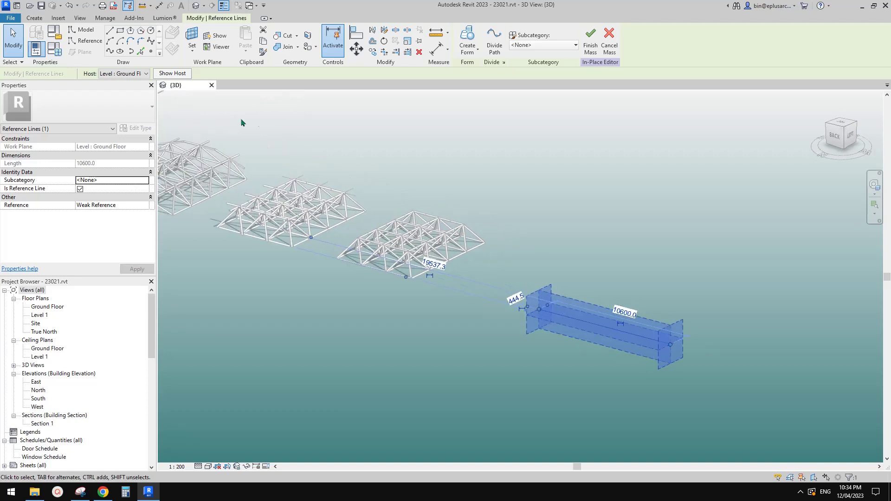
left_click(85, 41)
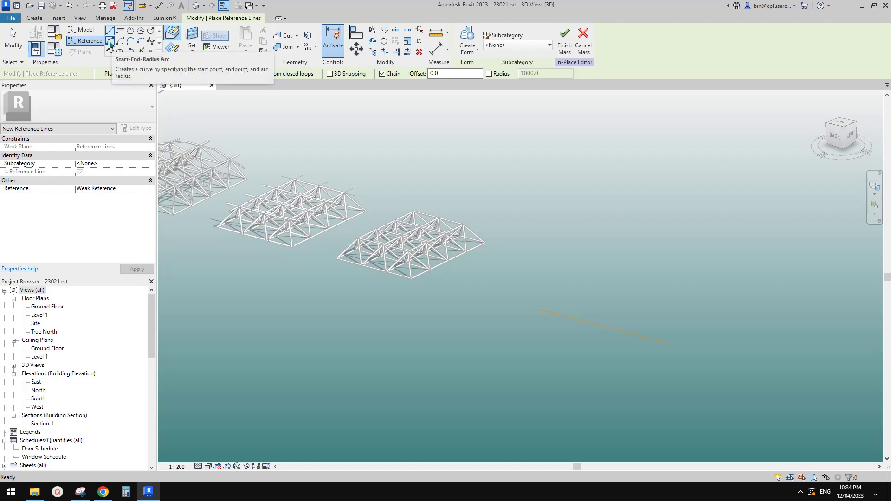
left_click(110, 44)
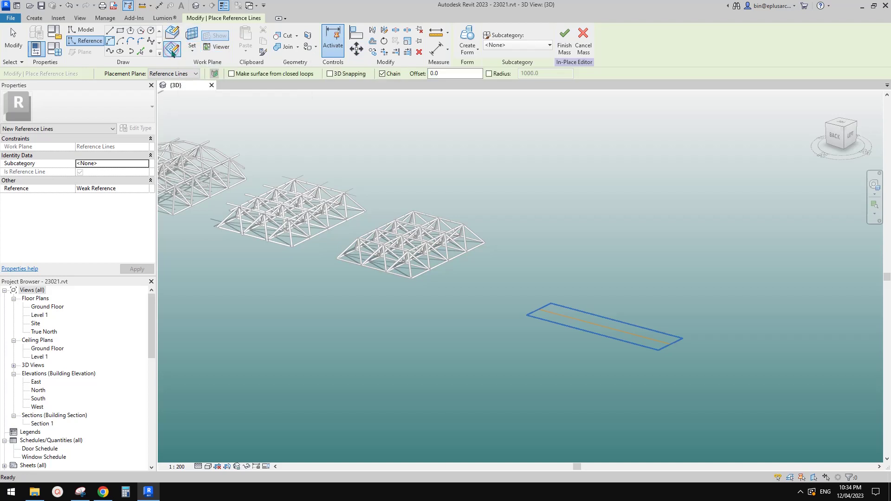
left_click(198, 39)
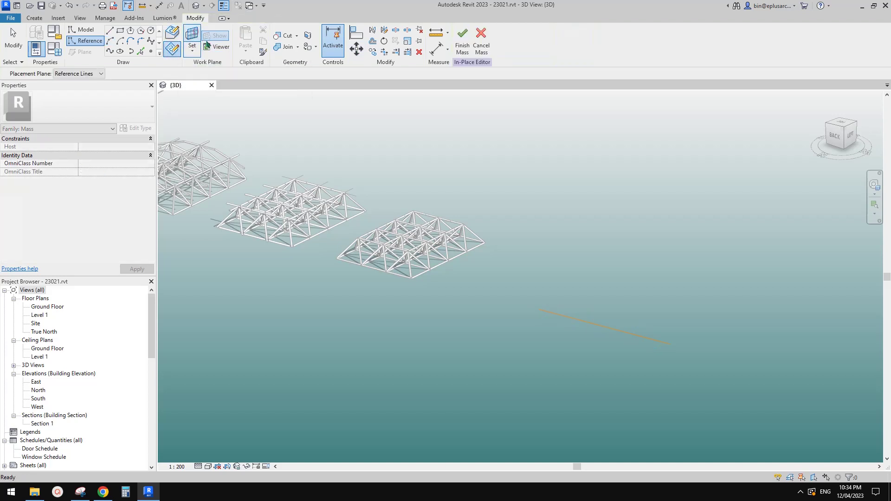
left_click(565, 316)
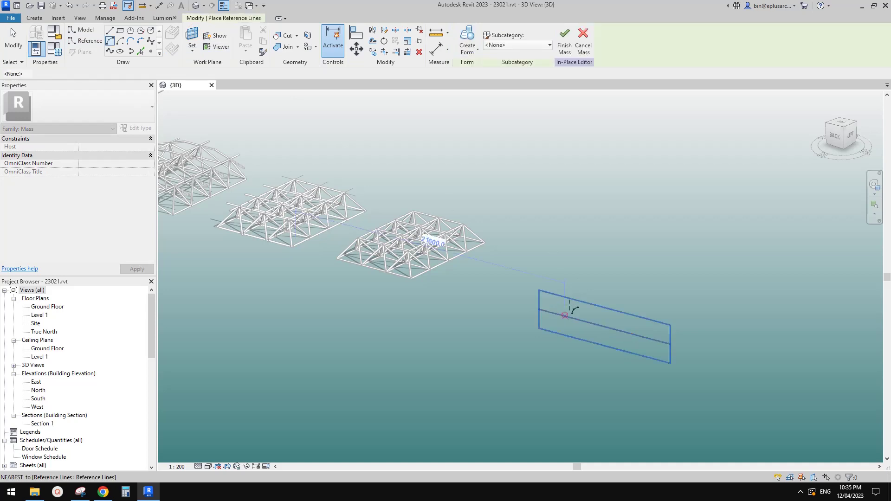
Draw an upward-bulging arc between the straight reference line's endpoints, with a radius of about 10690 mm.
left_click(540, 311)
left_click(669, 344)
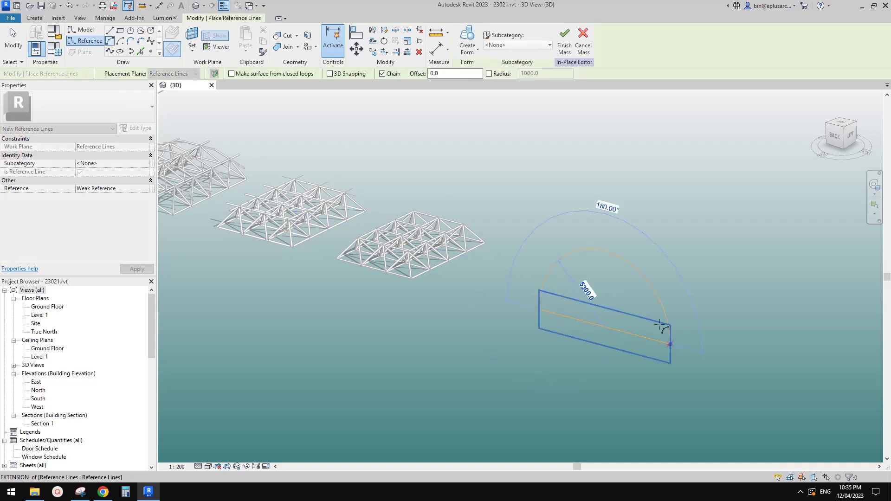
left_click(630, 316)
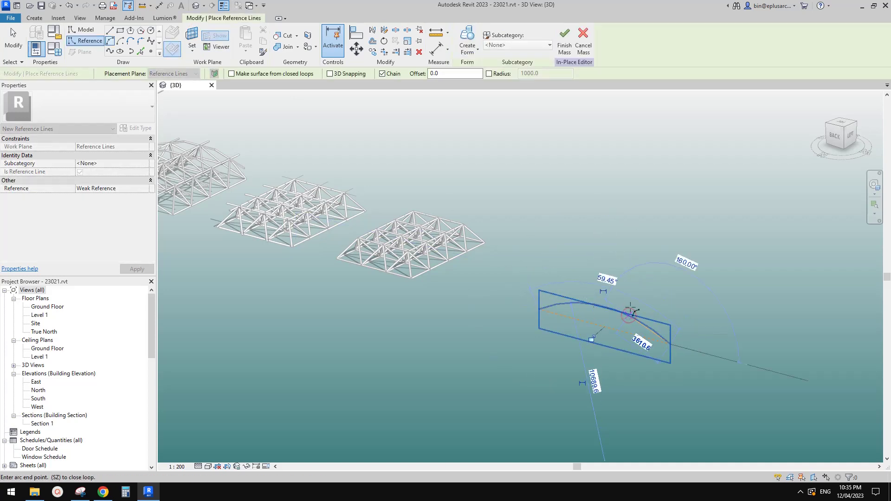
key("Escape")
key("Escape")
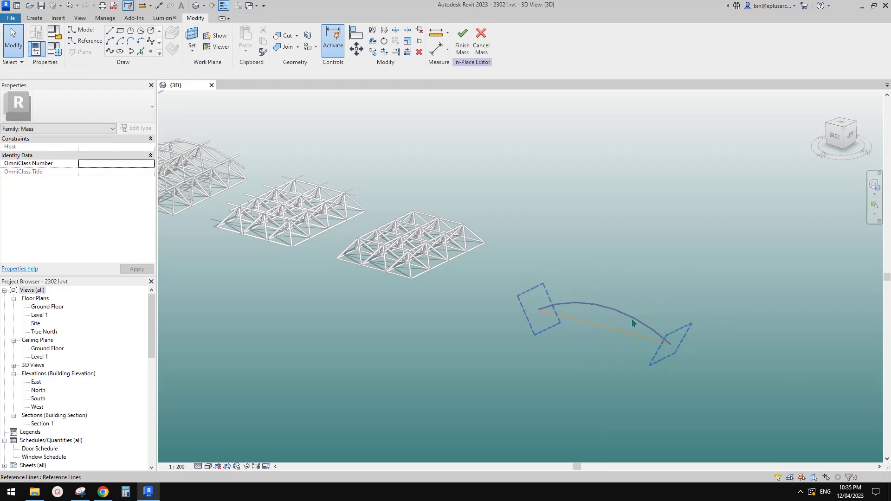
Create a form from the arc reference line to produce a curved surface.
left_click(633, 321)
scroll(644, 303, "down", 2)
middle_click_drag(645, 302, 628, 310, "shift")
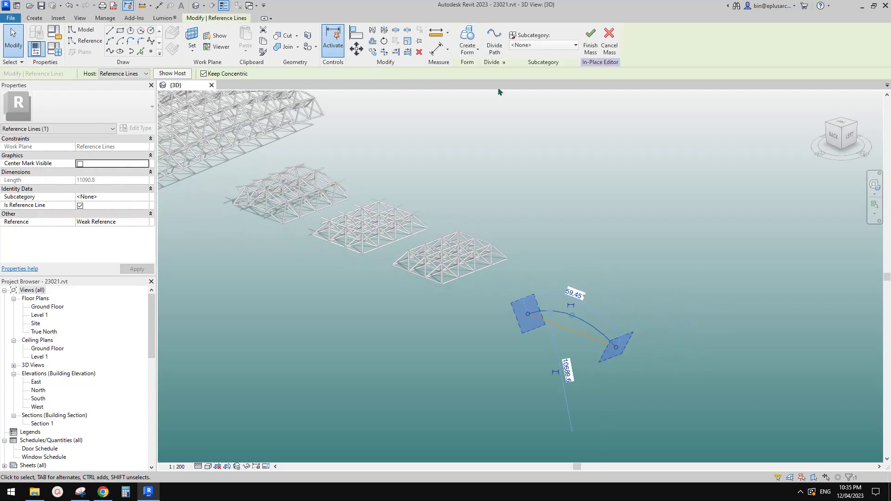
left_click(467, 38)
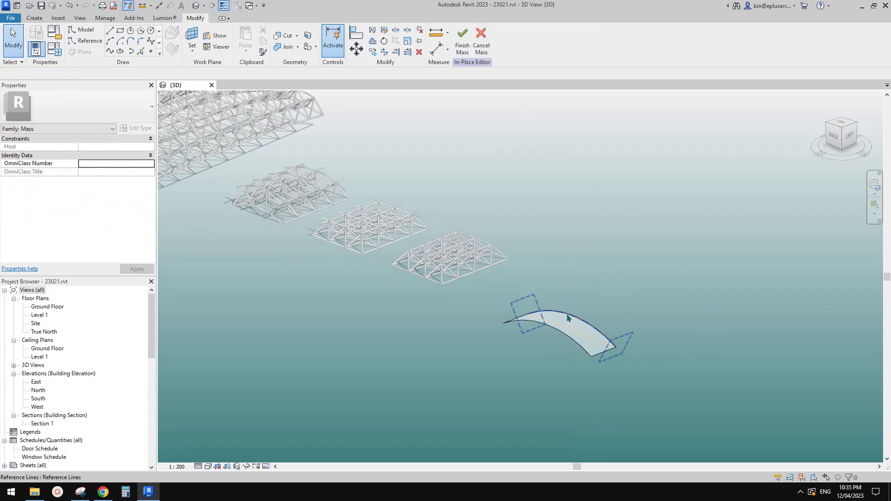
Set the curved surface form's Positive Offset to -8000.
middle_click_drag(568, 319, 540, 351, "shift")
left_click(525, 359)
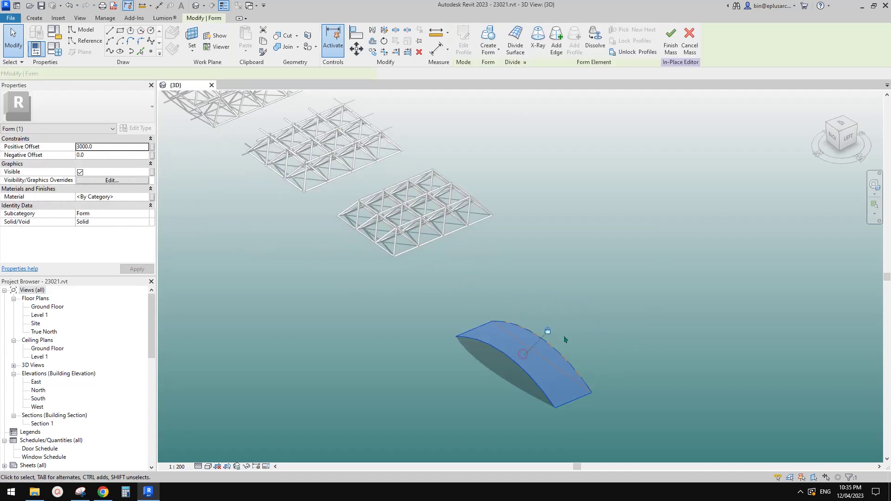
left_click(106, 149)
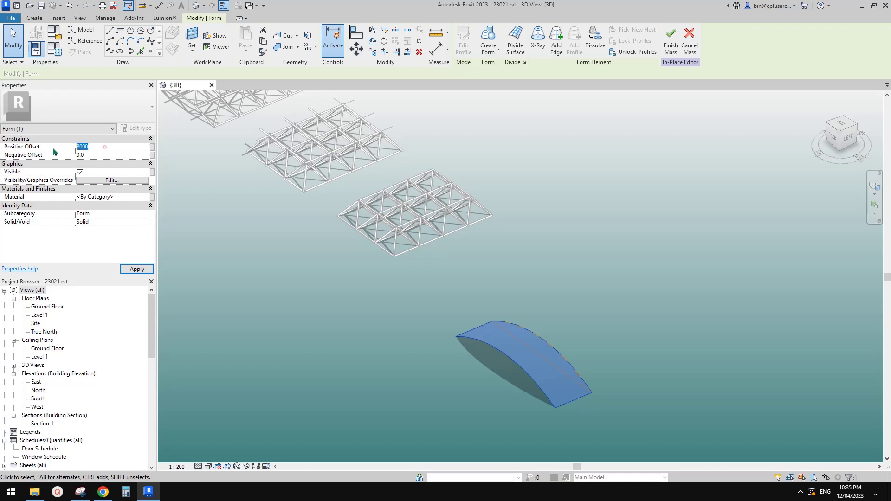
type("-")
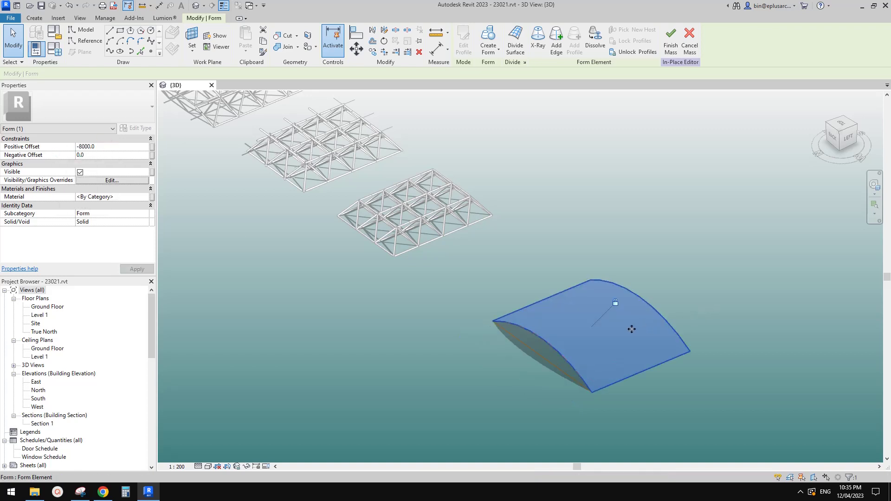
Divide the curved surface into a grid with a U Grid number of 3 and a V Grid number of 4.
middle_click_drag(631, 329, 571, 337, "shift")
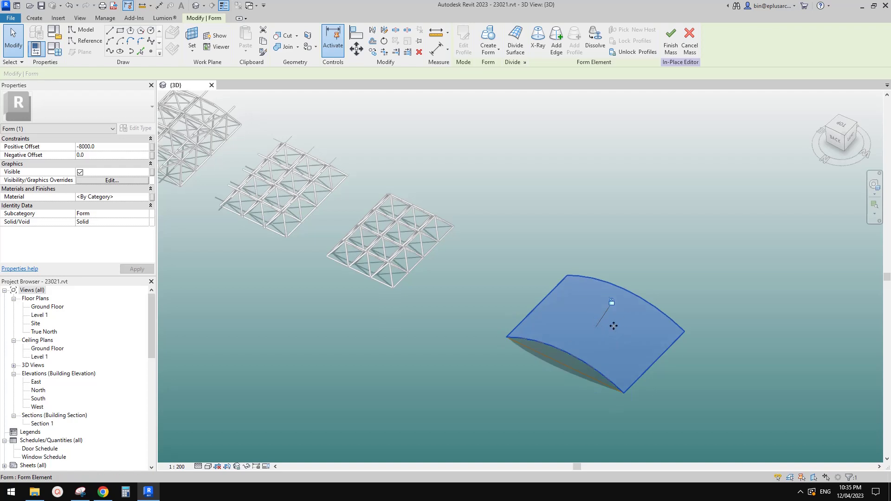
scroll(614, 327, "up", 1)
left_click(516, 43)
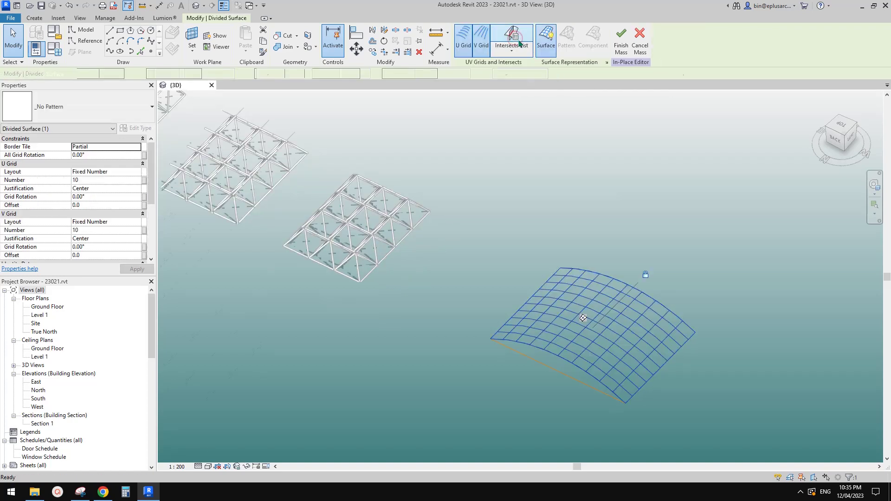
left_click(103, 182)
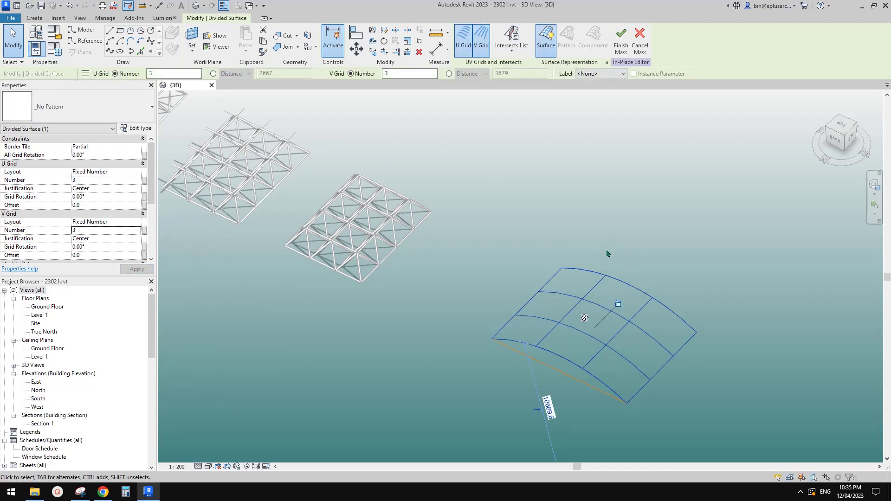
left_click(101, 232)
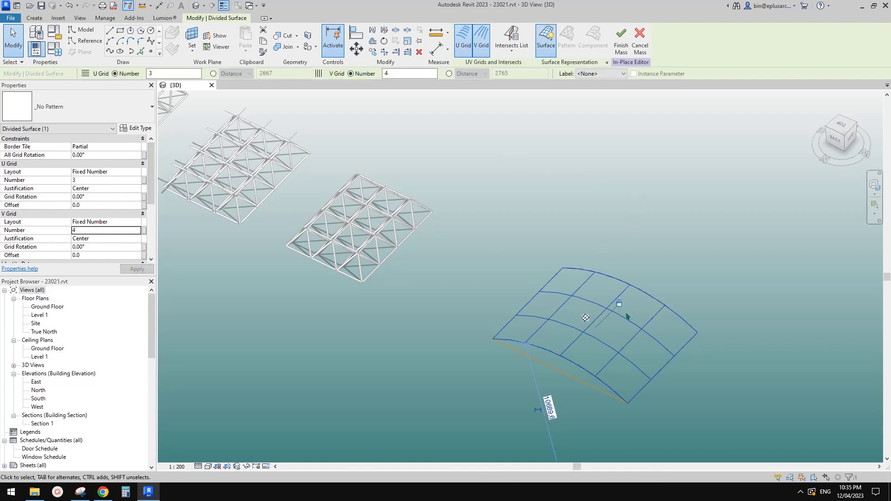
Finish the mass edit and check which panel family the neighbouring flat truss uses.
key("Escape")
scroll(624, 311, "down", 1)
middle_click_drag(602, 342, 515, 226, "shift")
middle_click_drag(410, 258, 465, 245)
scroll(466, 244, "down", 1)
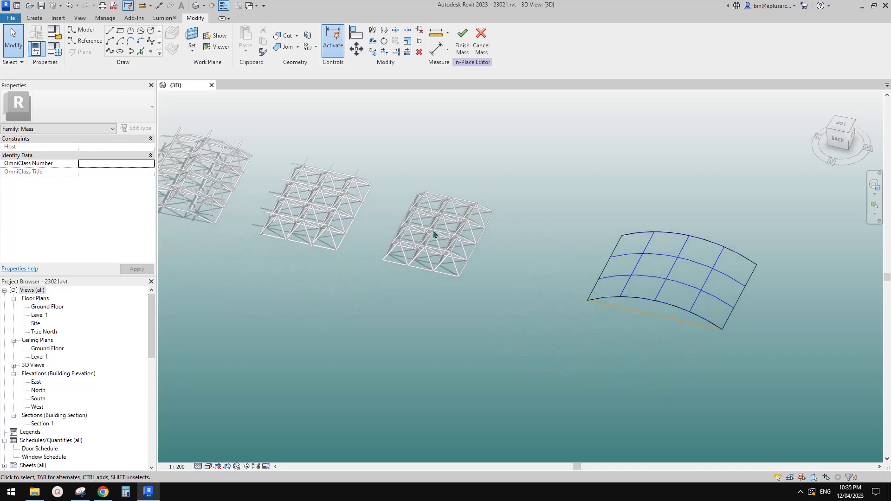
scroll(520, 229, "up", 1)
middle_click_drag(520, 228, 512, 246)
left_click(462, 44)
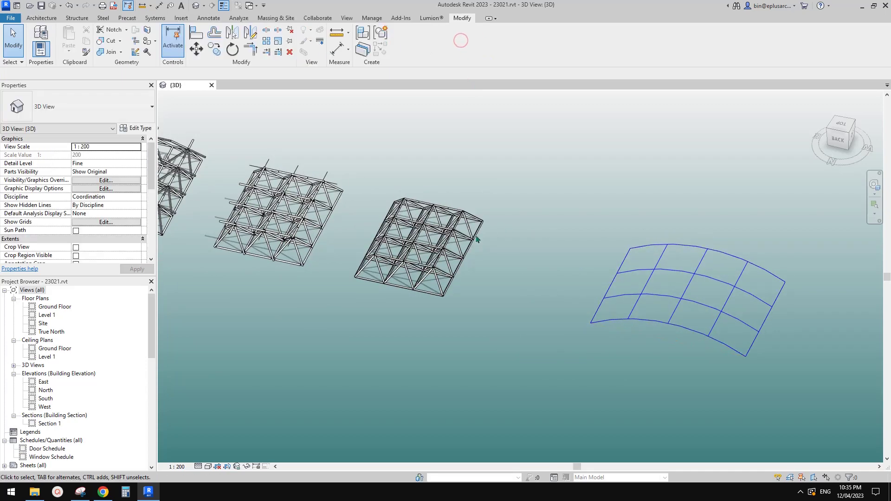
left_click(446, 234)
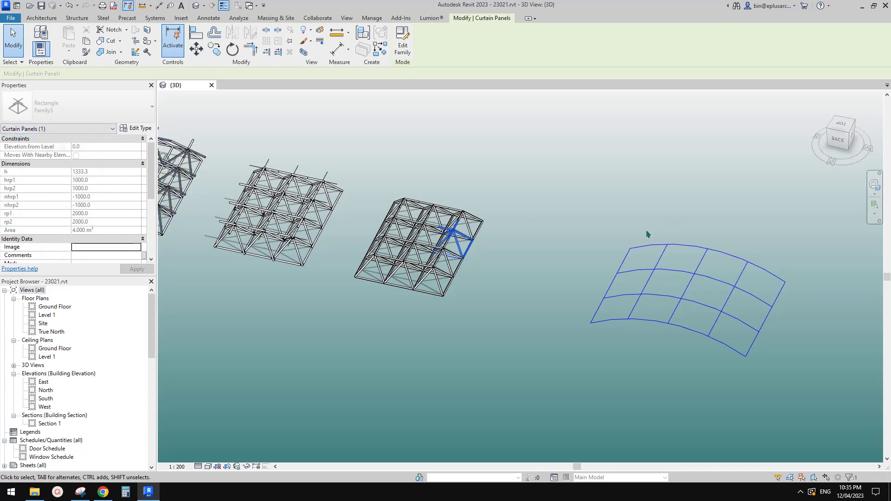
Reopen the curved mass for in-place editing and apply the Family3 rectangle component to its divided surface.
middle_click_drag(722, 286, 656, 290)
left_click(637, 272)
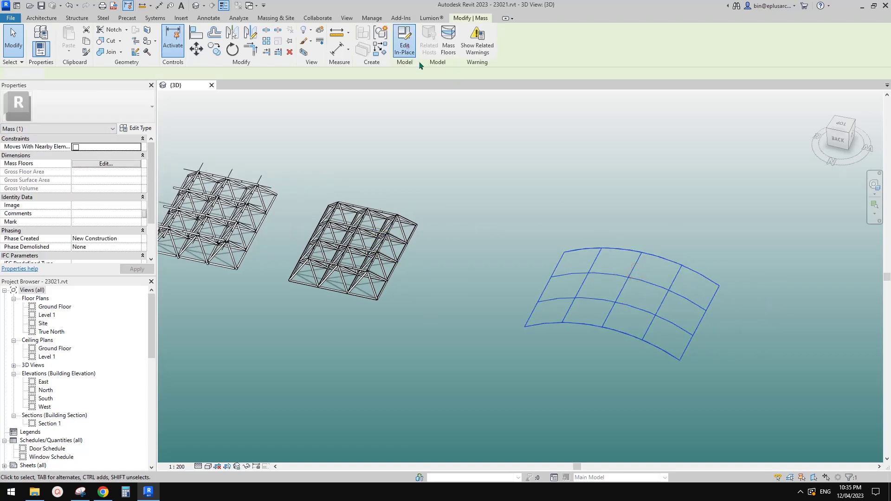
left_click(405, 45)
left_click(637, 282)
left_click(408, 45)
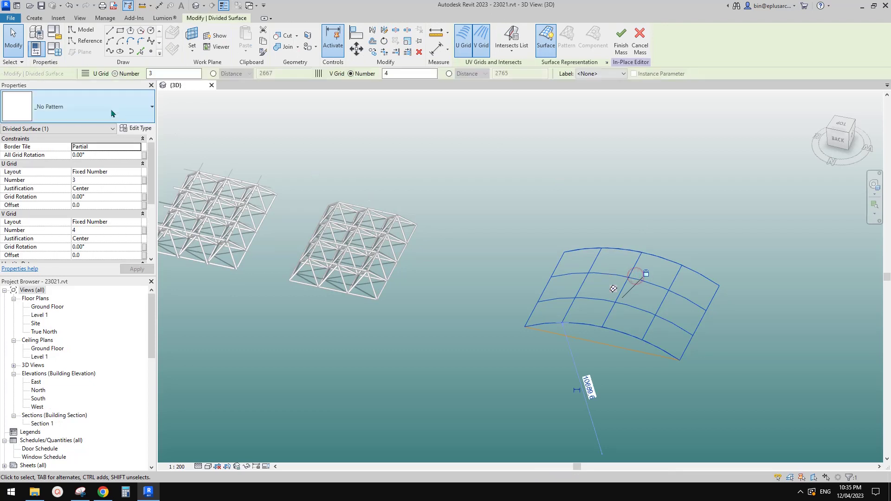
left_click(96, 105)
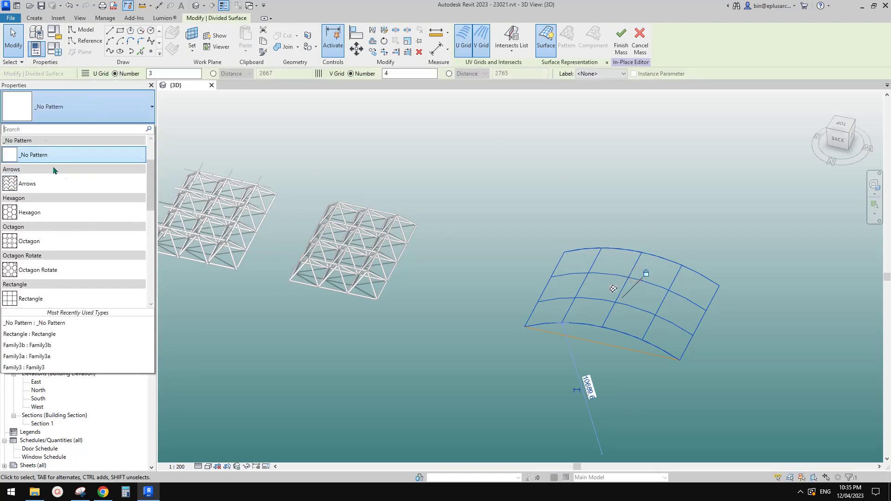
scroll(69, 241, "down", 3)
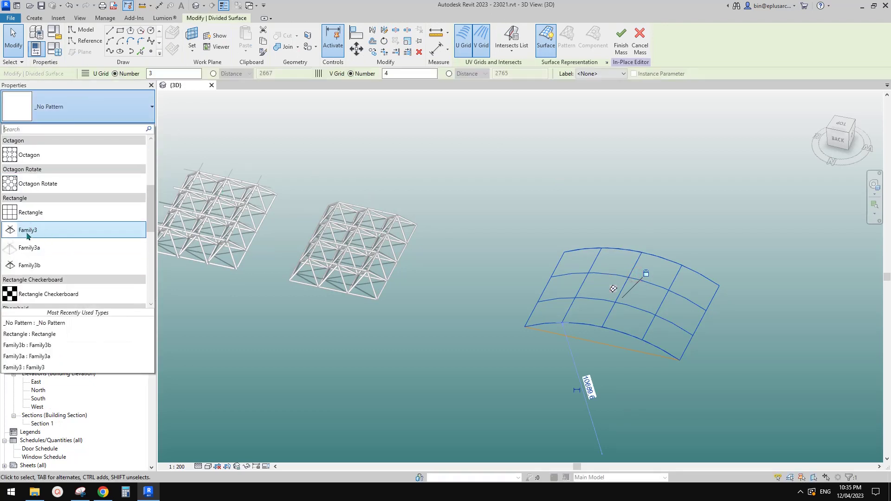
left_click(35, 247)
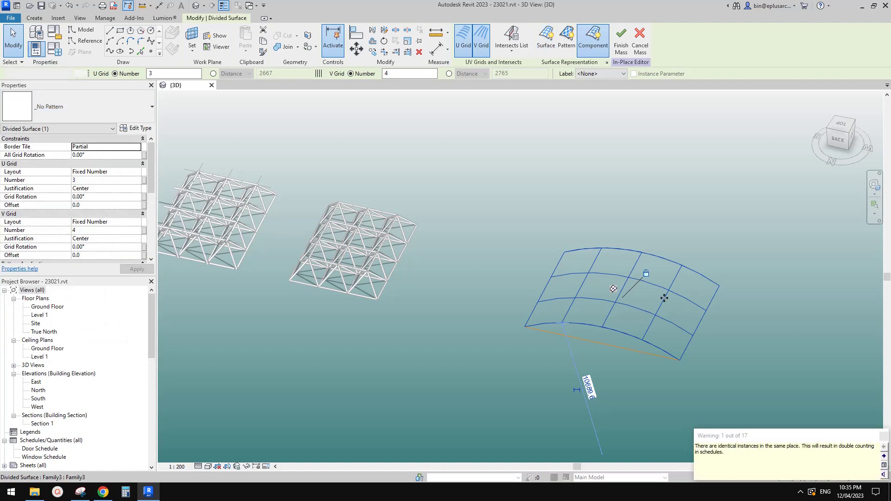
left_click(742, 228)
middle_click_drag(683, 333, 652, 291, "shift")
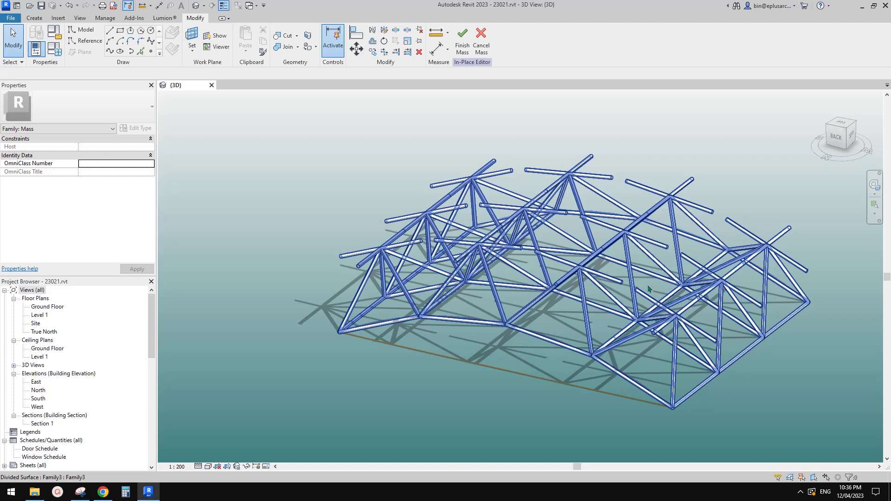
Open the Family3 panel of the curved truss for family editing and inspect its bars and rectangular pattern grid.
left_click(593, 278)
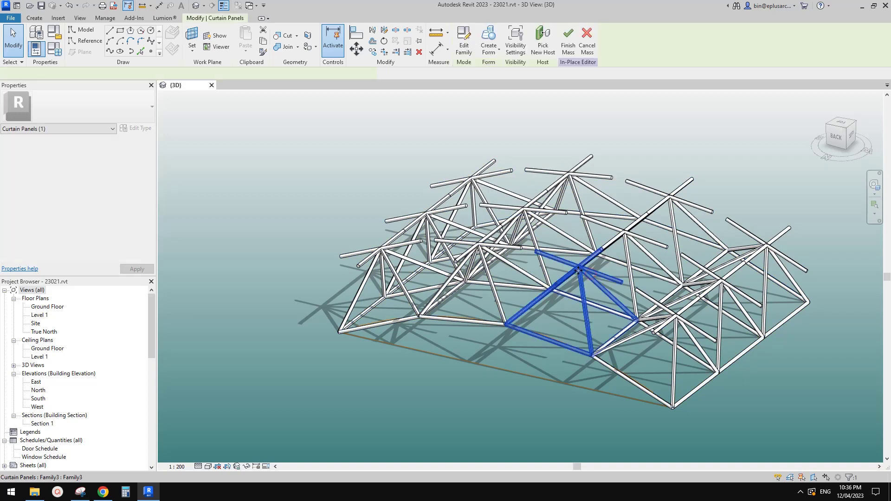
left_click(470, 37)
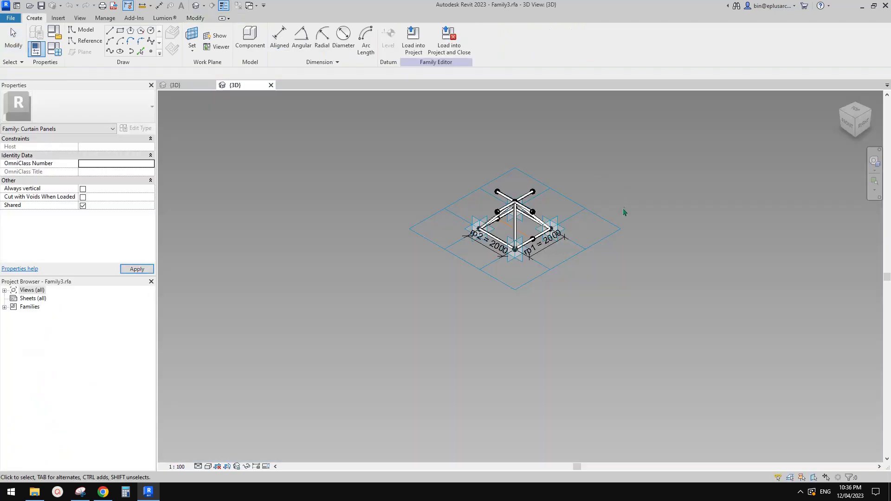
middle_click_drag(500, 245, 622, 230, "shift")
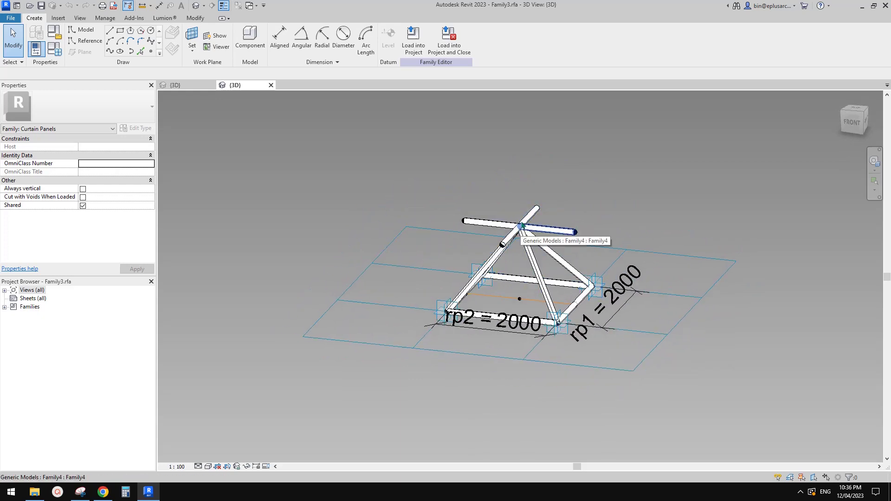
middle_click_drag(560, 326, 586, 330, "shift")
left_click(690, 257)
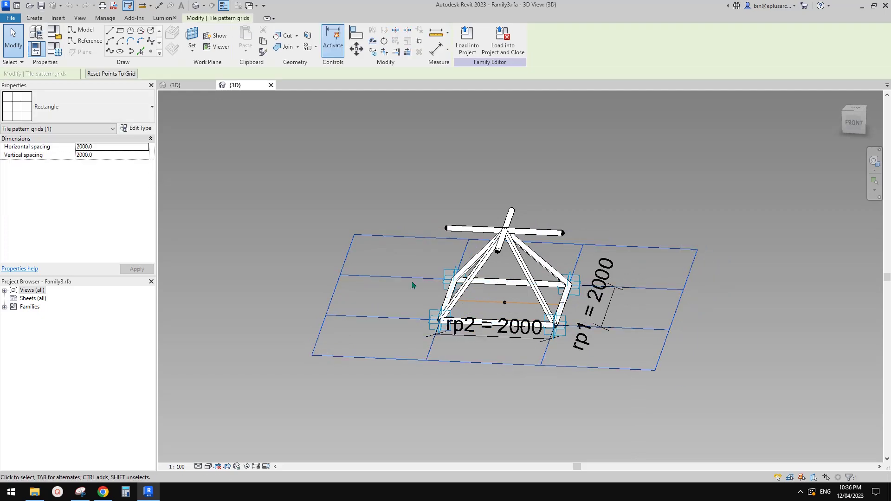
middle_click_drag(288, 132, 286, 130)
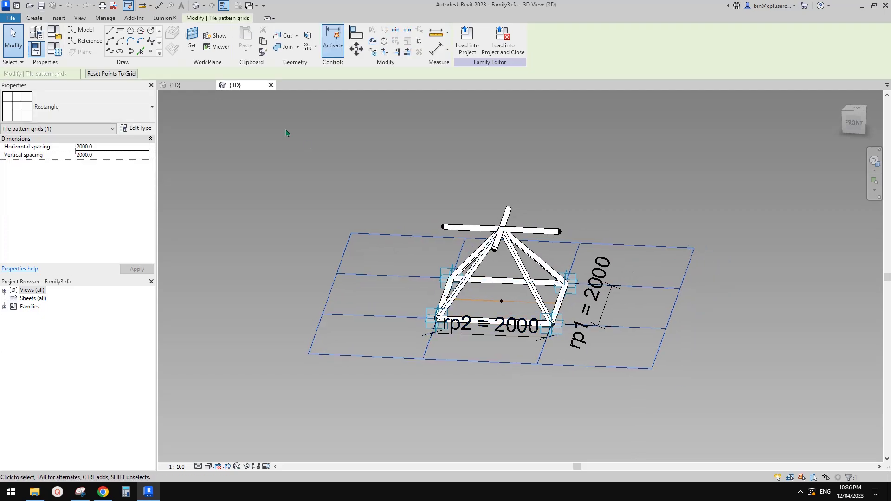
Compare the top bars of the curved truss in the project with those of the single Family3 panel.
left_click(197, 86)
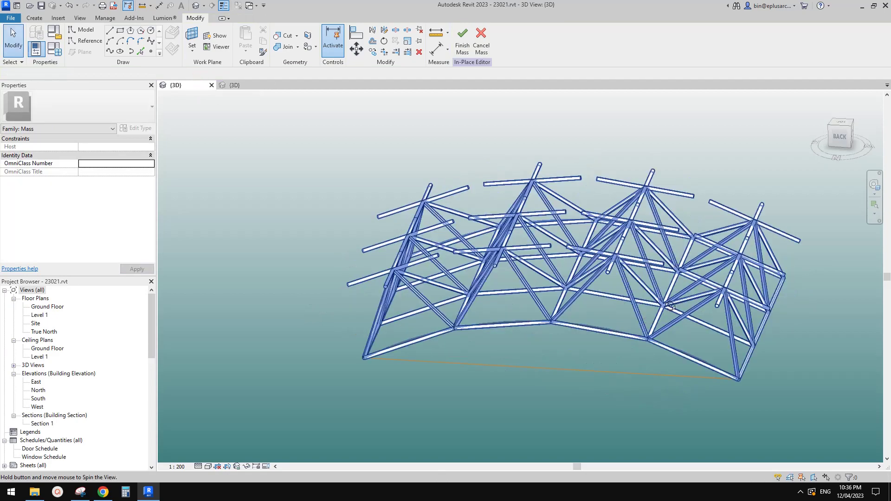
mouse_move(670, 307)
middle_mouse_down("shift")
mouse_move(571, 305)
mouse_move(647, 294)
mouse_move(542, 288)
mouse_move(656, 301)
middle_mouse_up("shift")
middle_click_drag(596, 298, 324, 128, "shift")
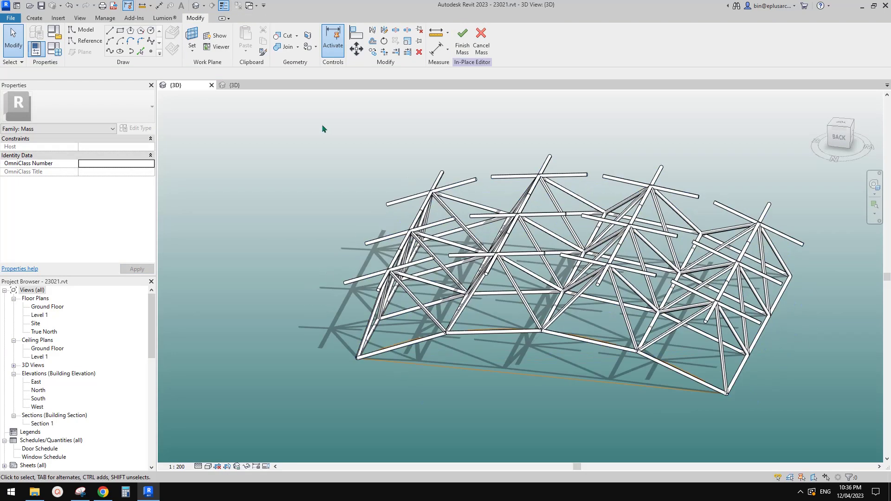
left_click(242, 88)
scroll(541, 305, "up", 2)
middle_click_drag(541, 305, 504, 307, "shift")
middle_click_drag(515, 308, 591, 211)
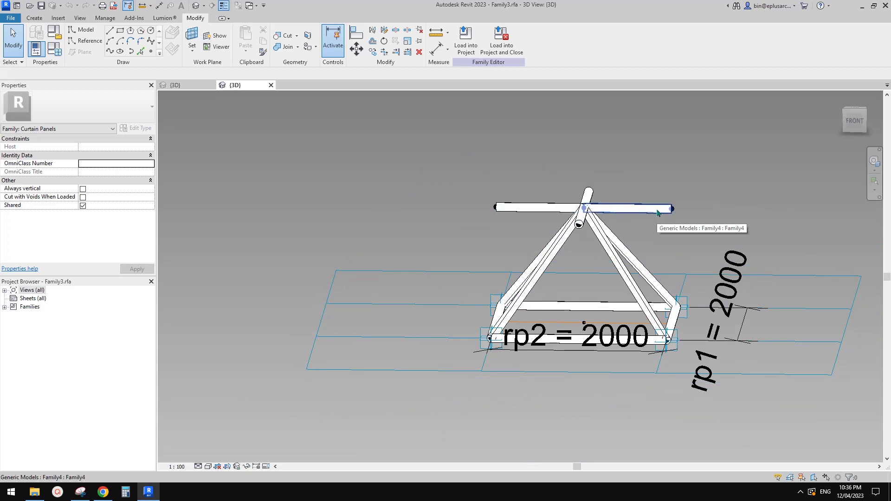
middle_click_drag(533, 216, 552, 207, "shift")
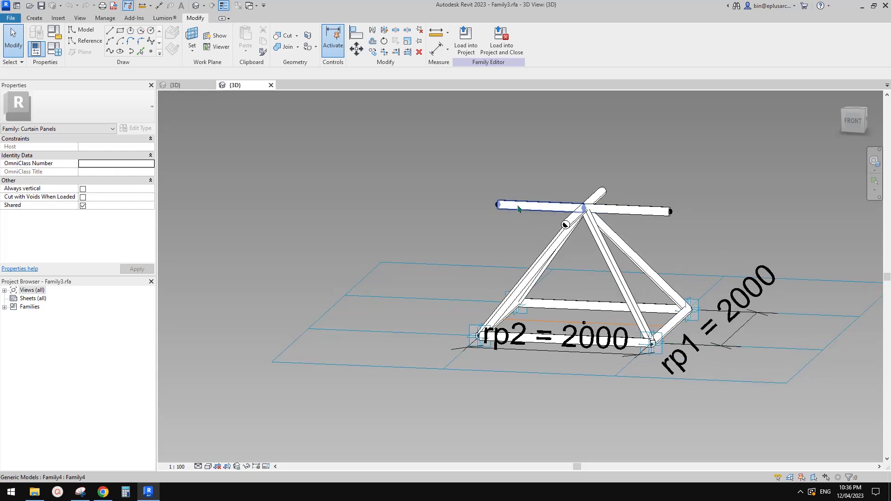
middle_click_drag(536, 207, 532, 209)
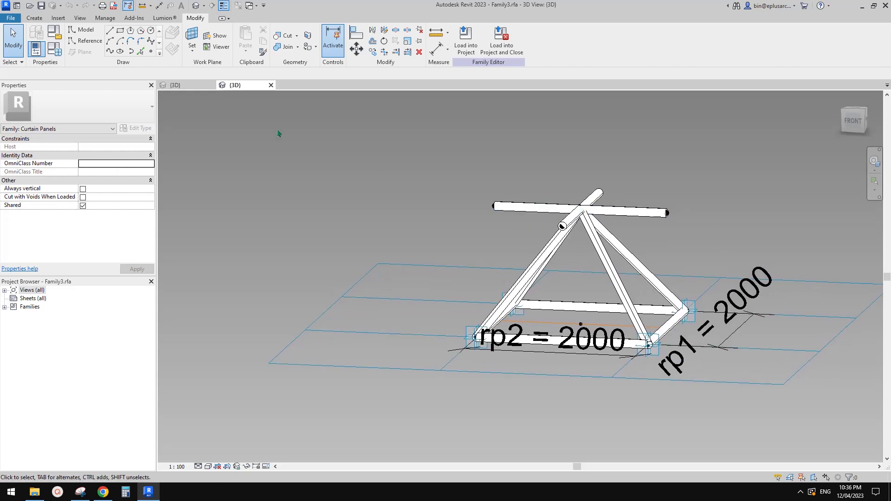
Examine the joints between top bars along the curved truss, and the rp1 and rp2 dimensions in the Family3 panel.
left_click(188, 86)
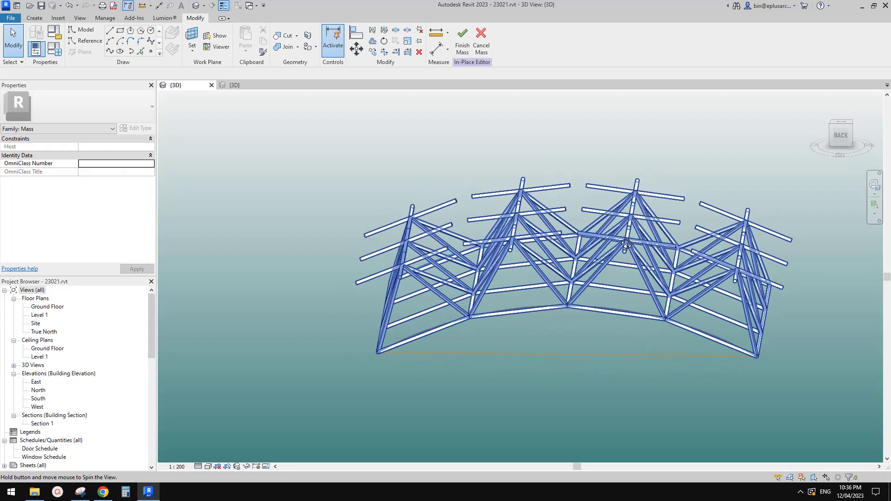
middle_click_drag(626, 244, 587, 196, "shift")
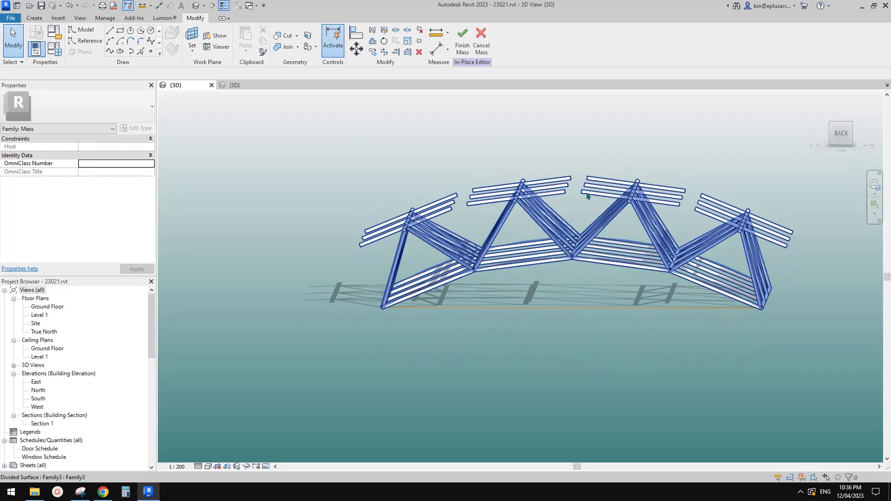
left_click(251, 86)
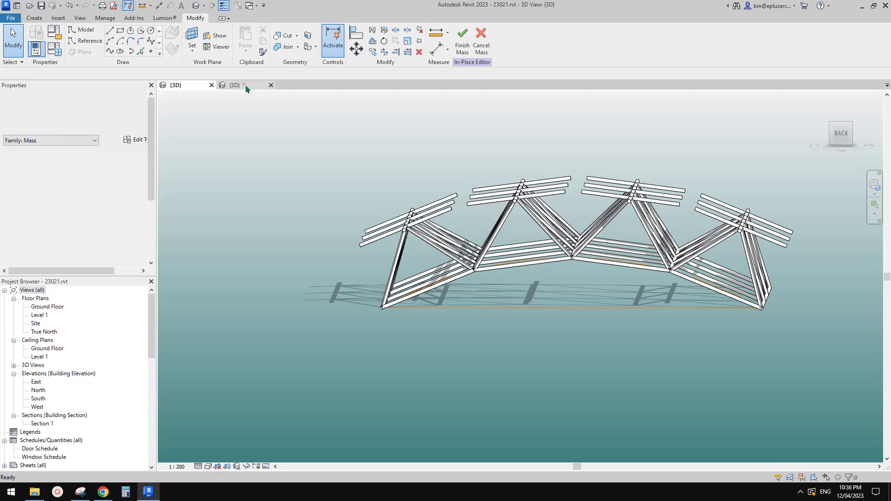
mouse_move(595, 341)
middle_mouse_down("shift")
mouse_move(606, 299)
mouse_move(588, 327)
middle_mouse_up("shift")
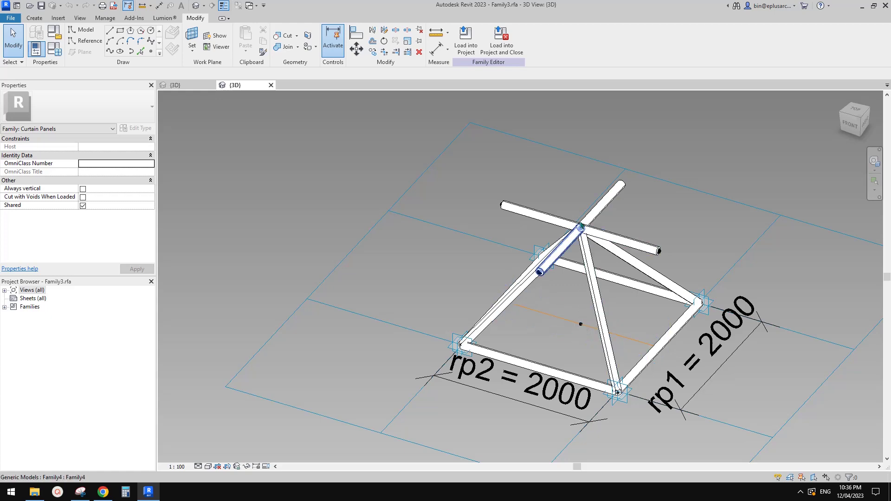
middle_click_drag(476, 366, 488, 251)
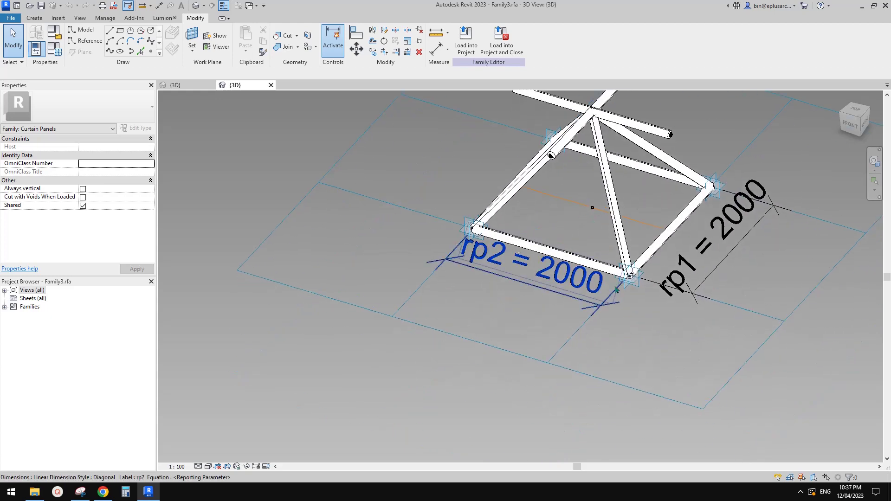
middle_click_drag(688, 289, 571, 204, "shift")
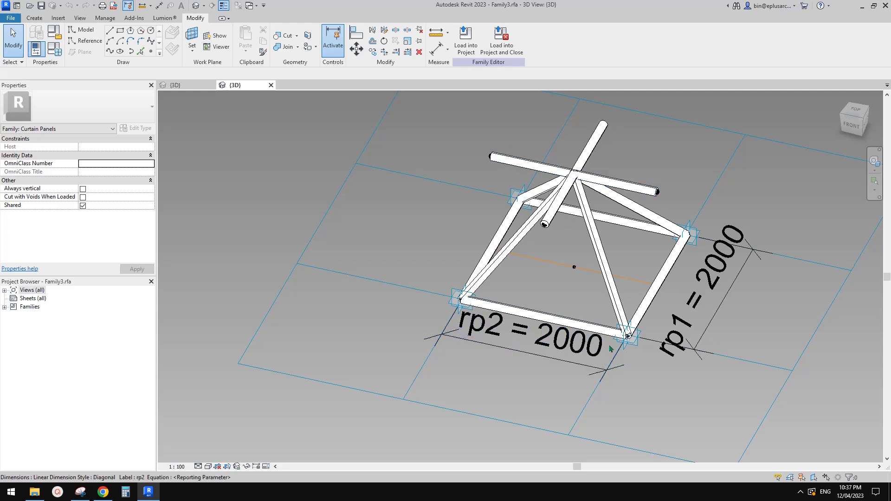
Return to the project and examine the top and bottom bars of the curved truss from several angles.
left_click(188, 88)
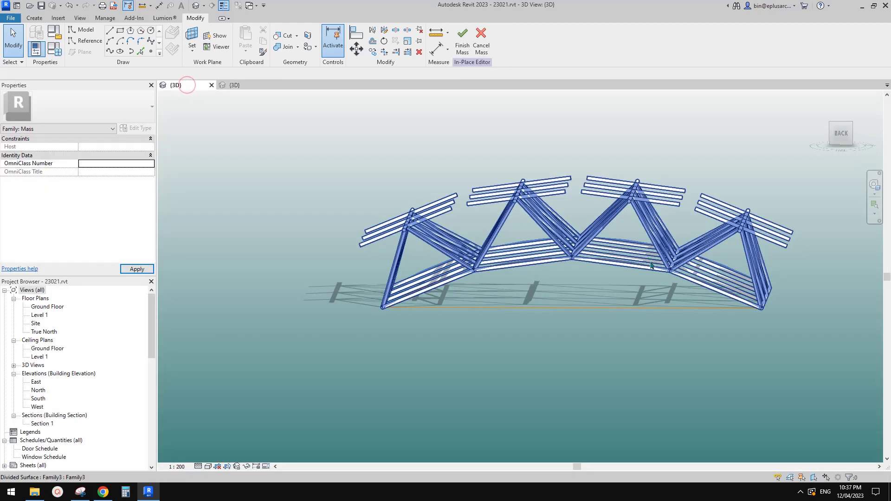
middle_click_drag(639, 260, 625, 278, "shift")
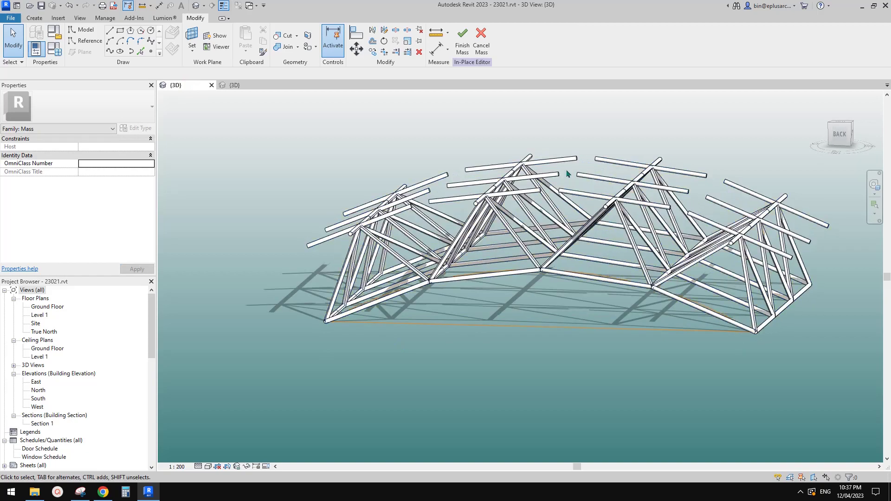
middle_click_drag(567, 175, 586, 298, "shift")
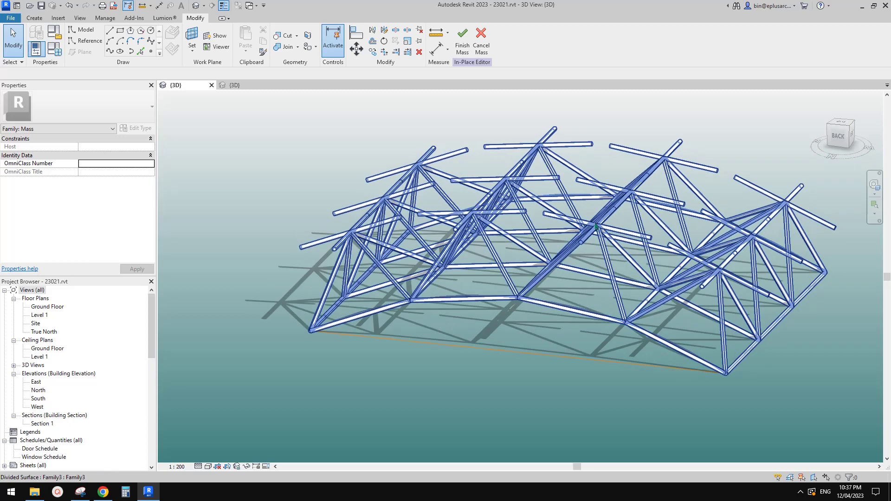
middle_click_drag(593, 301, 560, 304, "shift")
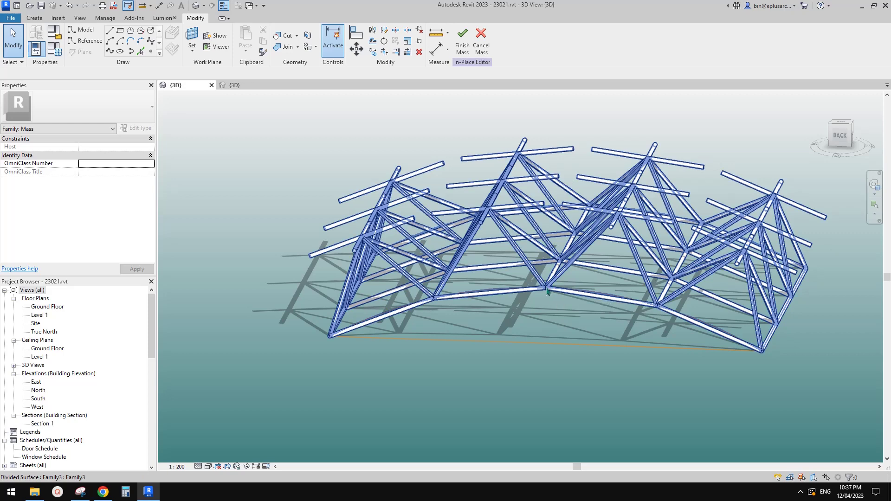
middle_click_drag(552, 238, 542, 192, "shift")
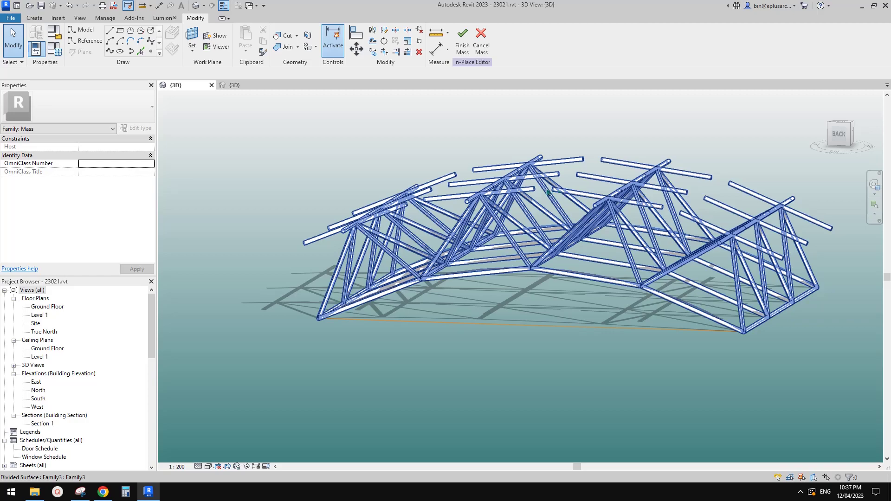
middle_click_drag(648, 210, 567, 285, "shift")
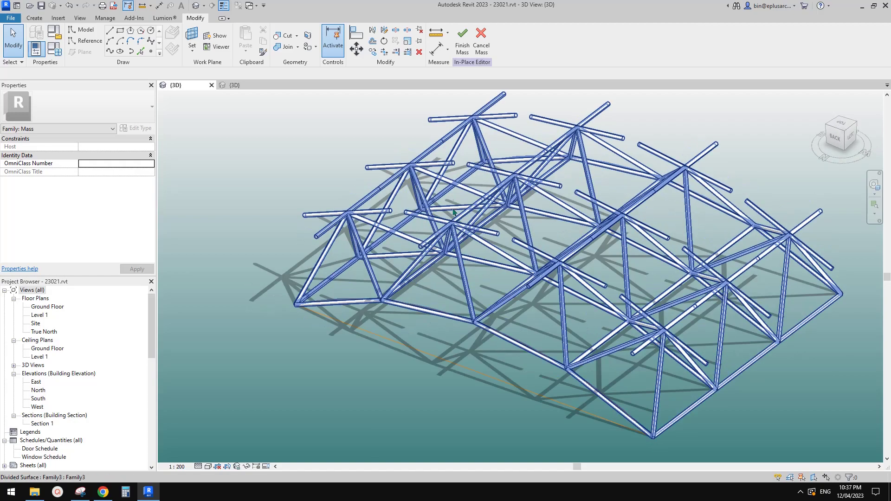
scroll(514, 209, "down", 1)
Delete the crossing top bars and their apex point from the Family3 panel, leaving only the base frame.
left_click(244, 85)
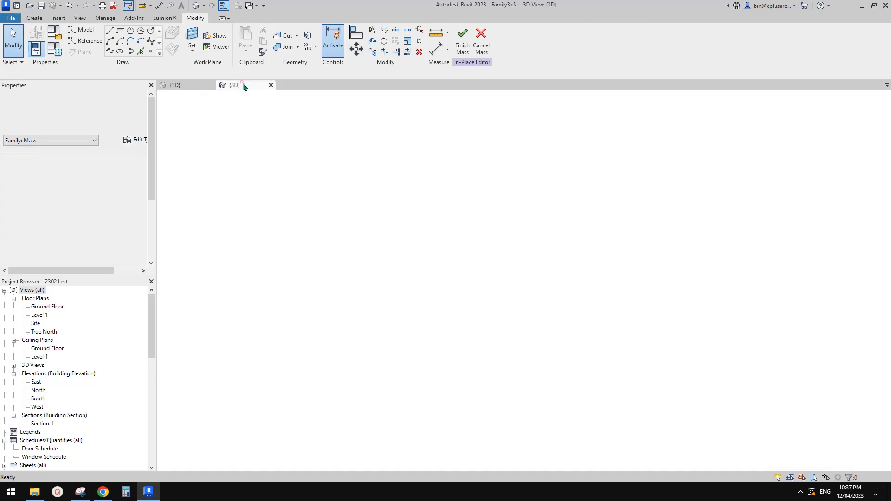
middle_click_drag(633, 287, 637, 287, "shift")
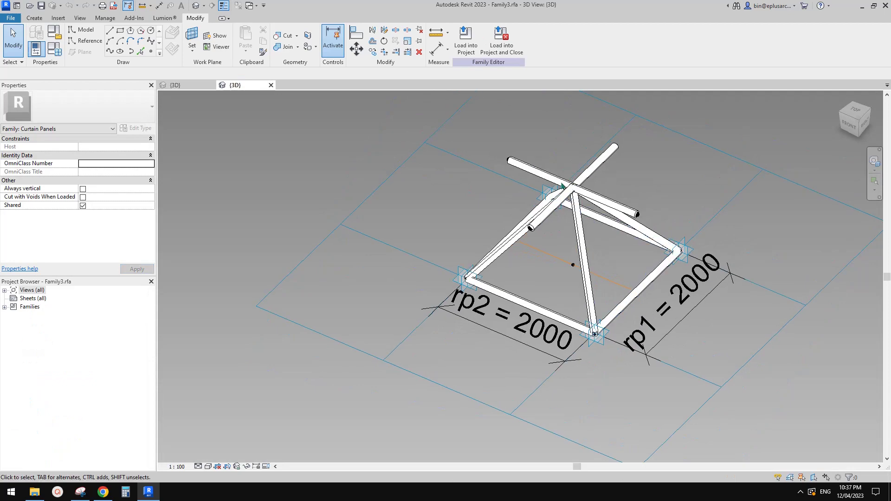
middle_click_drag(639, 254, 592, 293, "shift")
scroll(614, 268, "up", 1)
left_click_drag(426, 176, 709, 302)
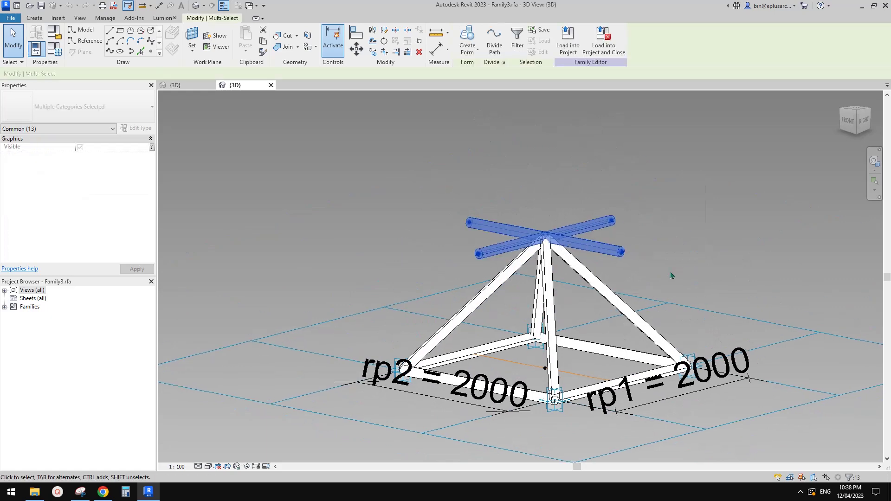
key("Delete")
middle_click_drag(635, 279, 639, 247)
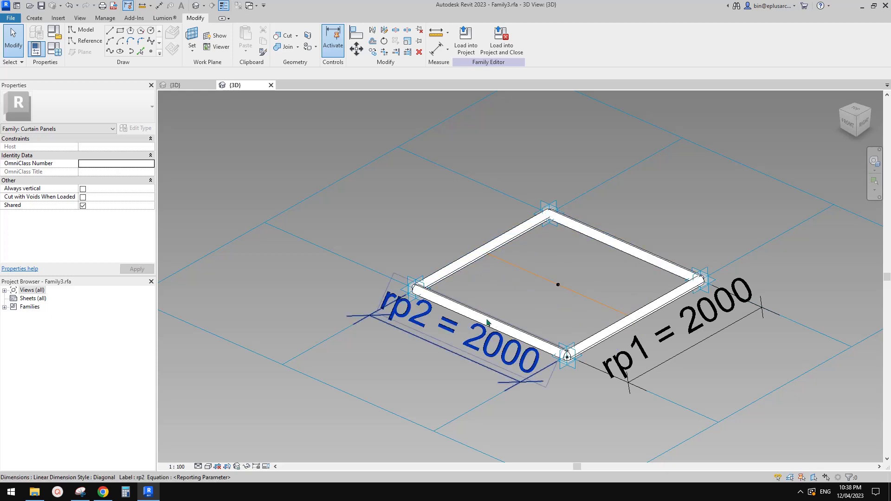
Delete the centre reference point and the reference line crossing the middle of the Family3 base frame.
left_click(558, 284)
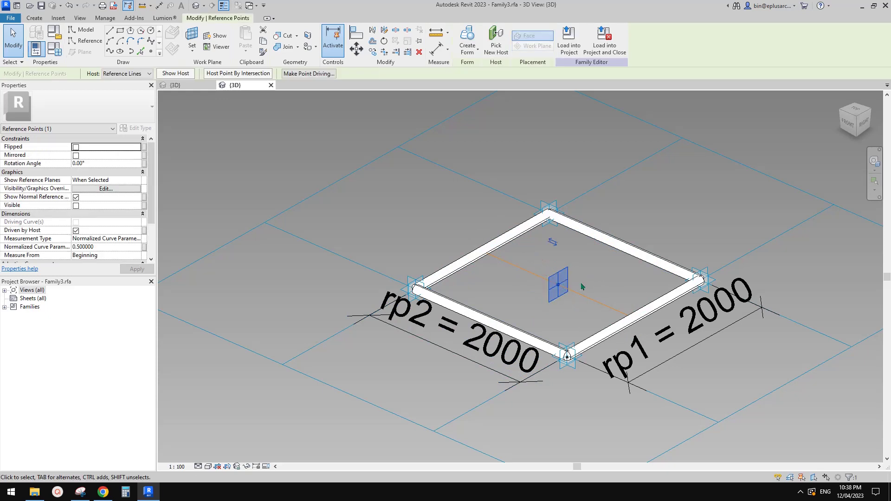
key("Escape")
left_click(564, 288)
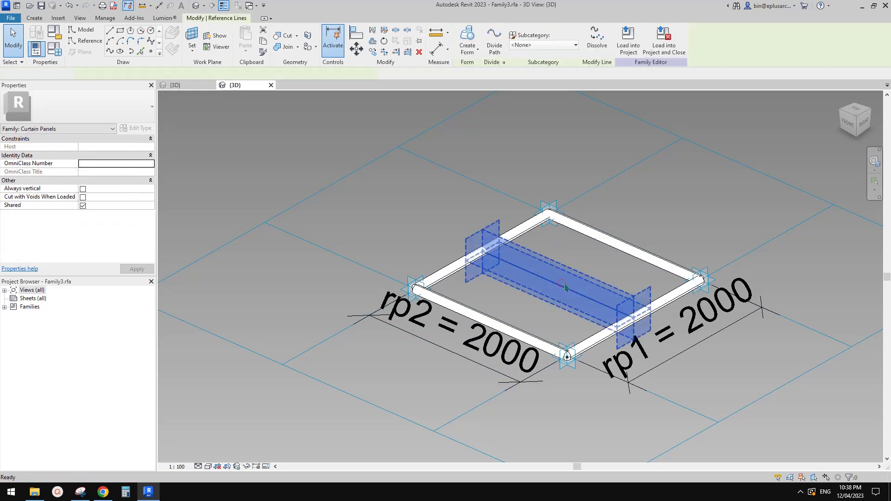
key("Escape")
middle_click_drag(562, 291, 566, 277)
Select all four Family4 bars of the base frame and temporarily hide them in the view.
left_click(512, 224)
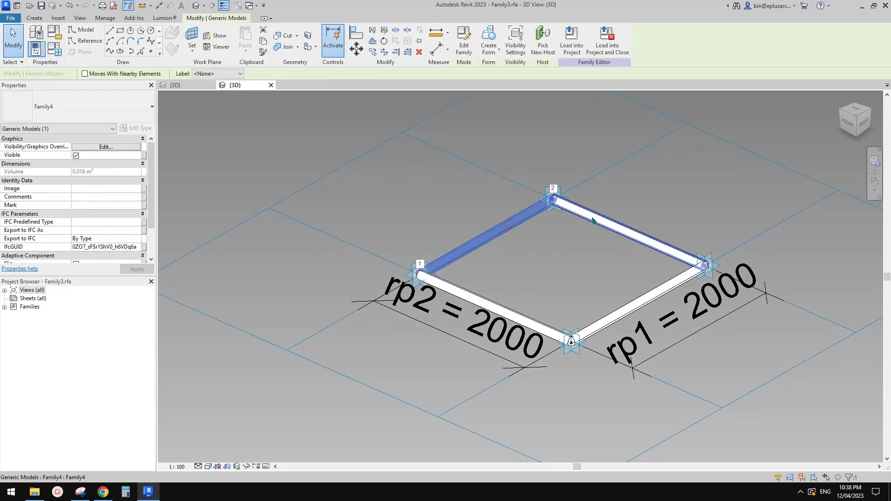
key("Escape")
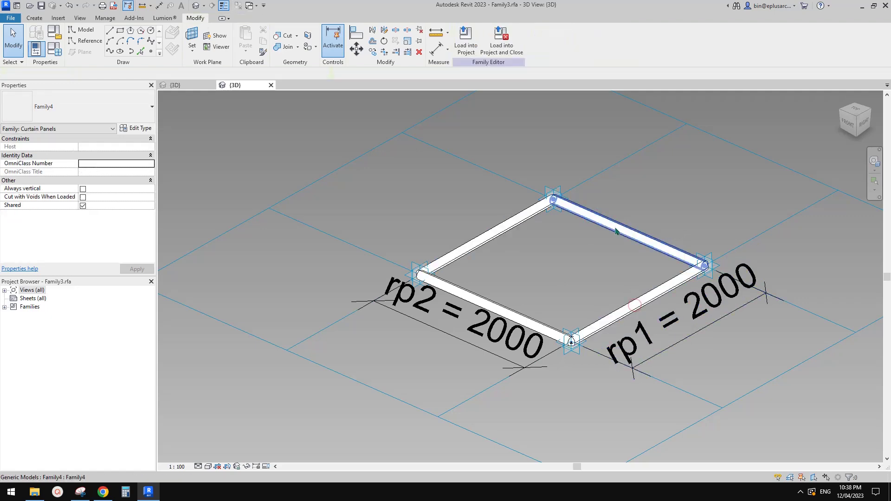
left_click(615, 228)
key("a")
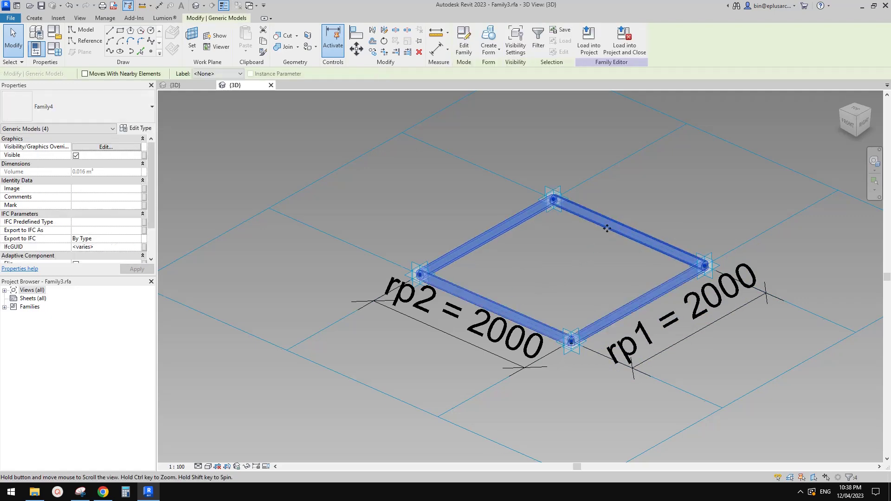
key("h")
key("h")
key("Escape")
Inspect the corner points of the Family3 pattern grid and return to the curved truss in the project.
middle_click_drag(581, 250, 497, 219)
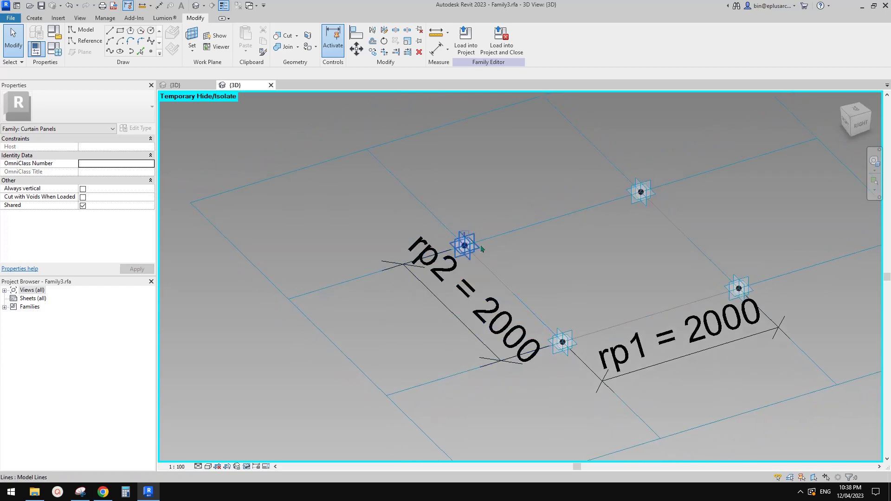
middle_click_drag(497, 243, 509, 248, "shift")
scroll(509, 247, "up", 2)
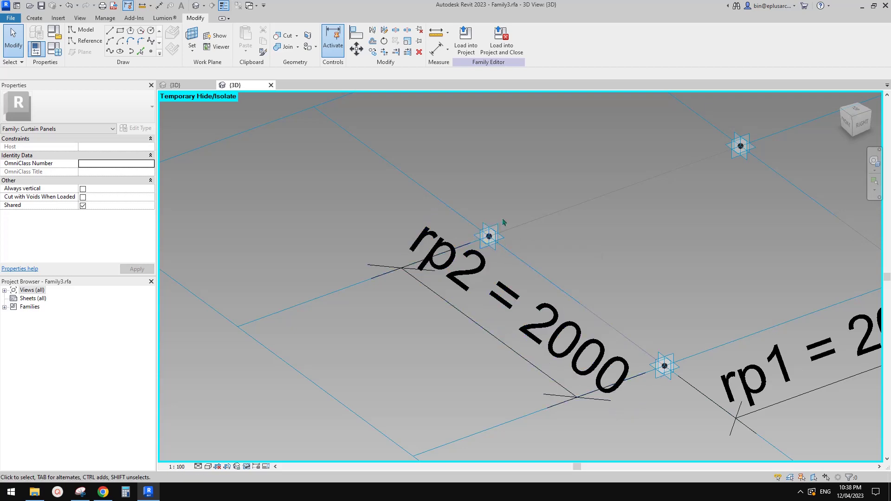
scroll(505, 226, "down", 2)
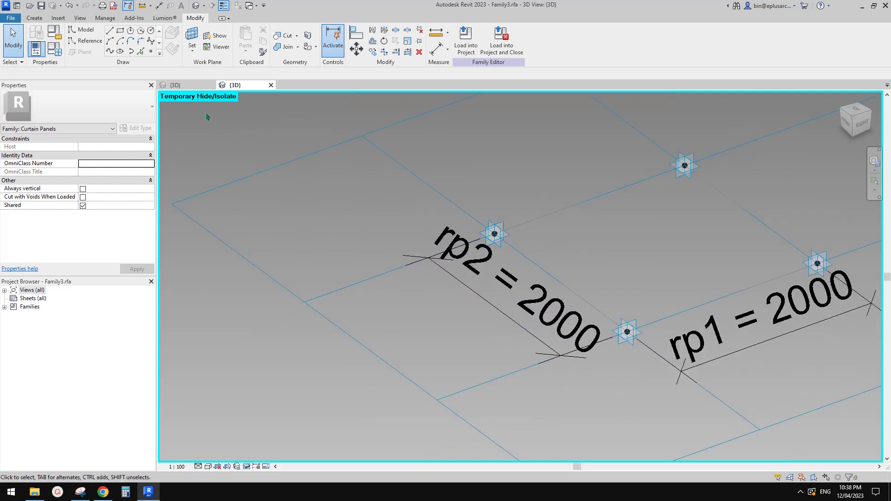
left_click(178, 85)
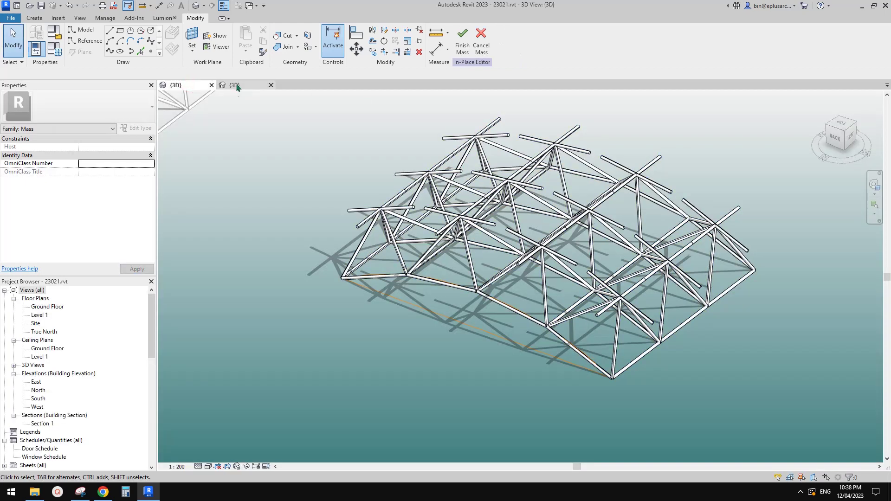
In the Family3 panel, place a reference point hosted on the work plane of each of the four adaptive corner points.
key("ctrl+Tab")
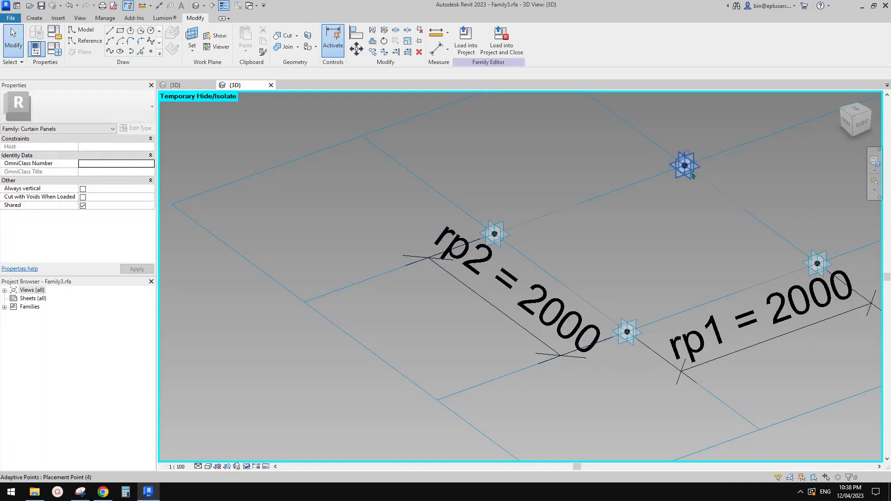
scroll(537, 258, "down", 1)
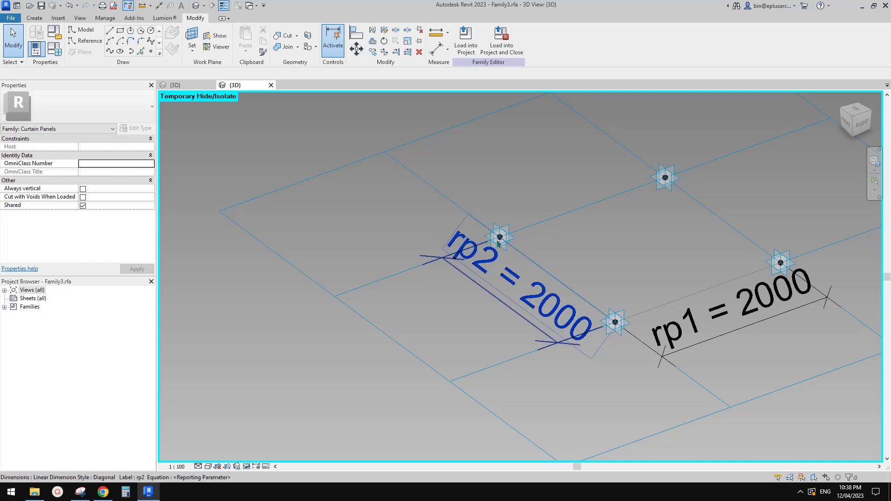
middle_click_drag(548, 237, 542, 244)
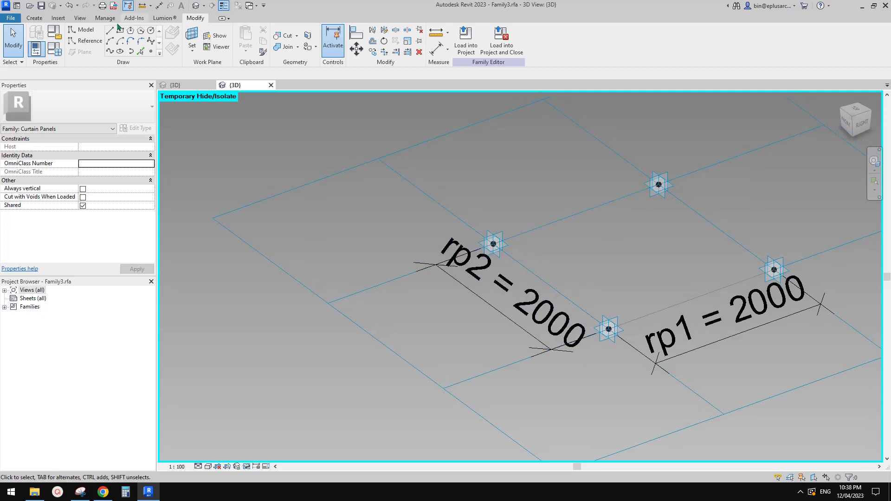
left_click(152, 52)
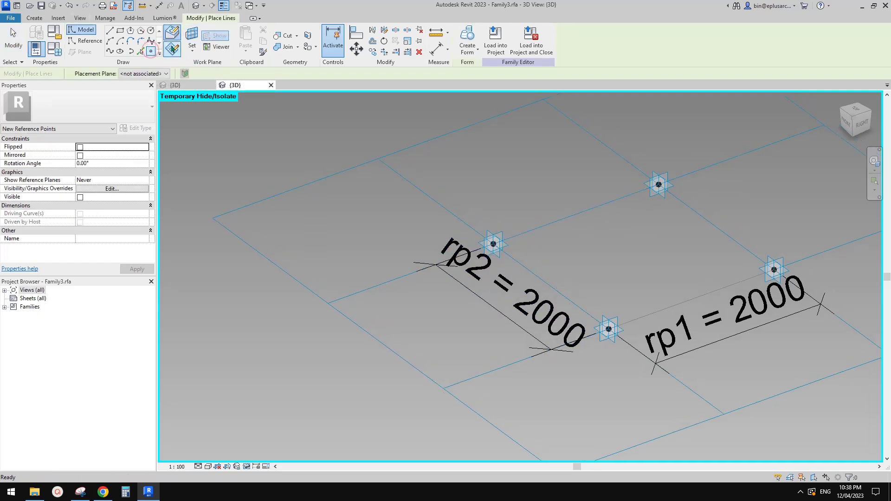
left_click(194, 39)
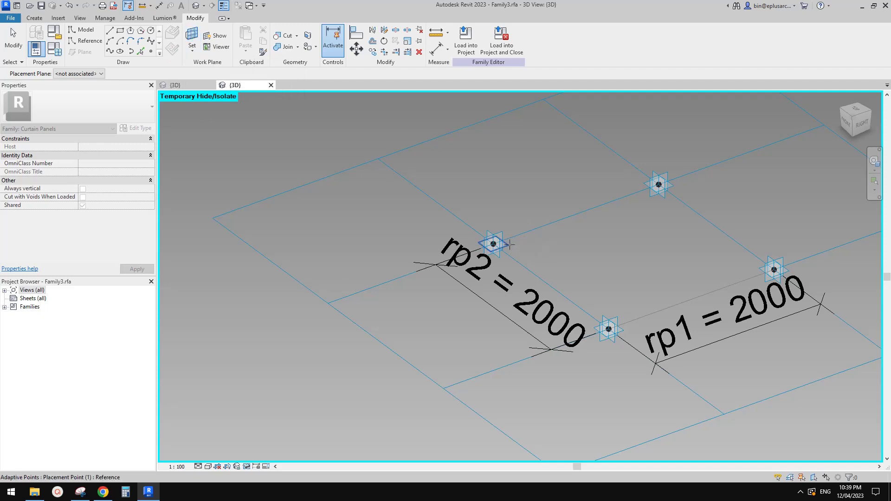
left_click(494, 244)
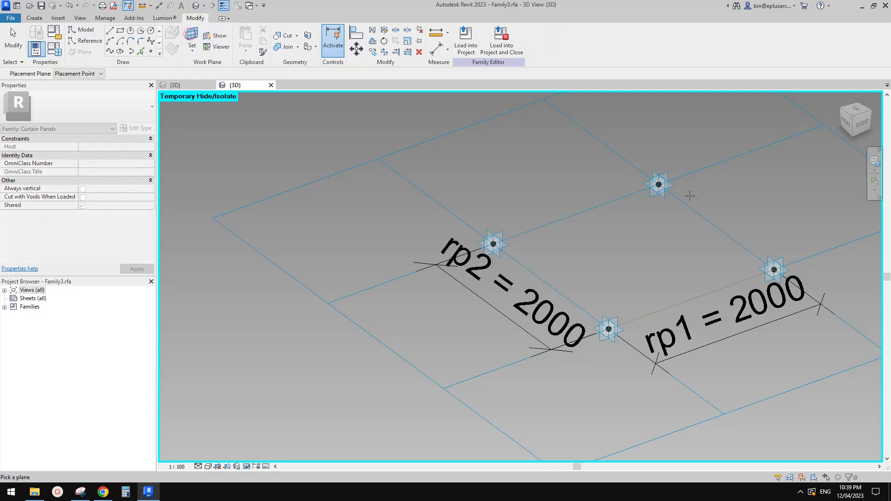
left_click(674, 187)
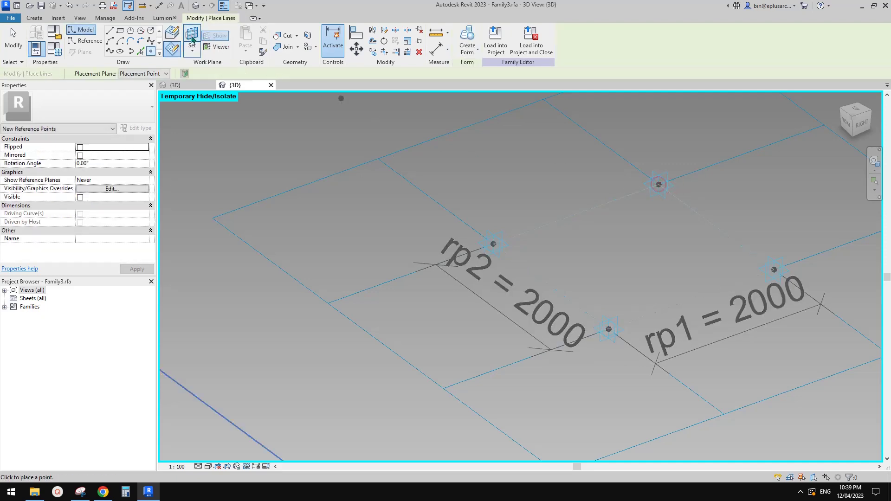
left_click(623, 331)
left_click(610, 329)
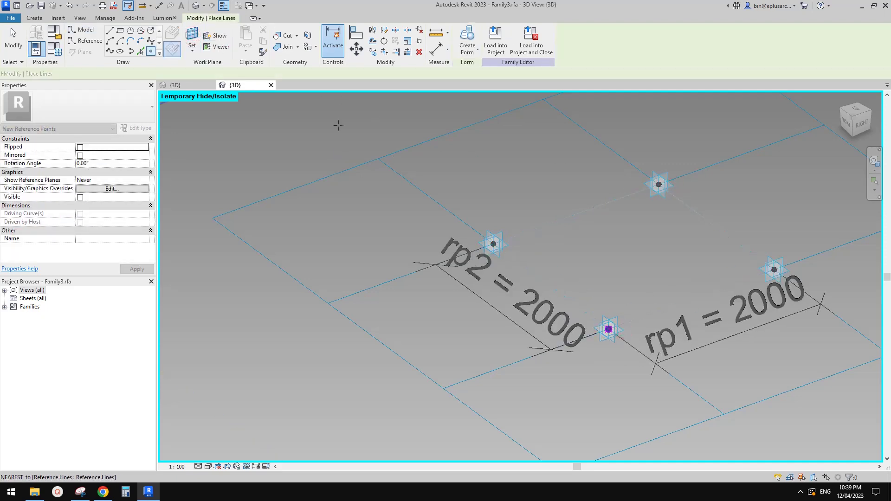
left_click(191, 34)
left_click(792, 271)
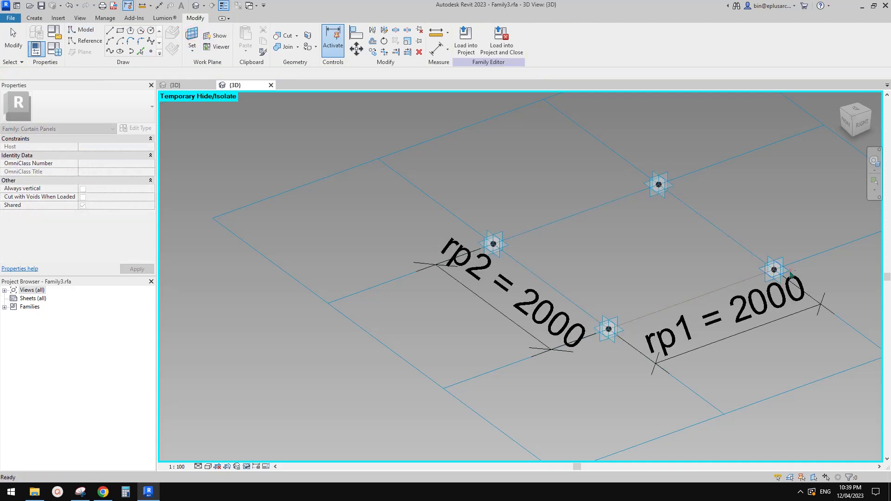
left_click(774, 270)
key("Escape")
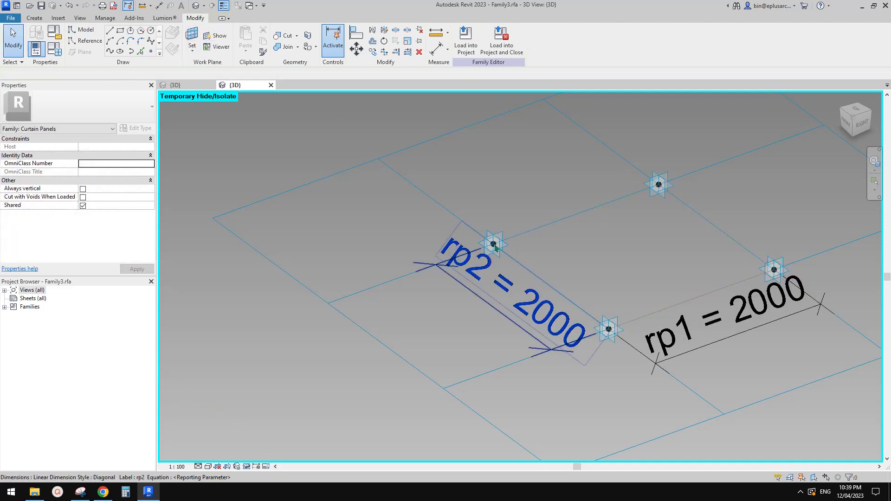
Move the rp2 and rp1 dimensions outward, away from the panel's corner points.
left_click(527, 308)
left_click_drag(747, 309, 771, 328)
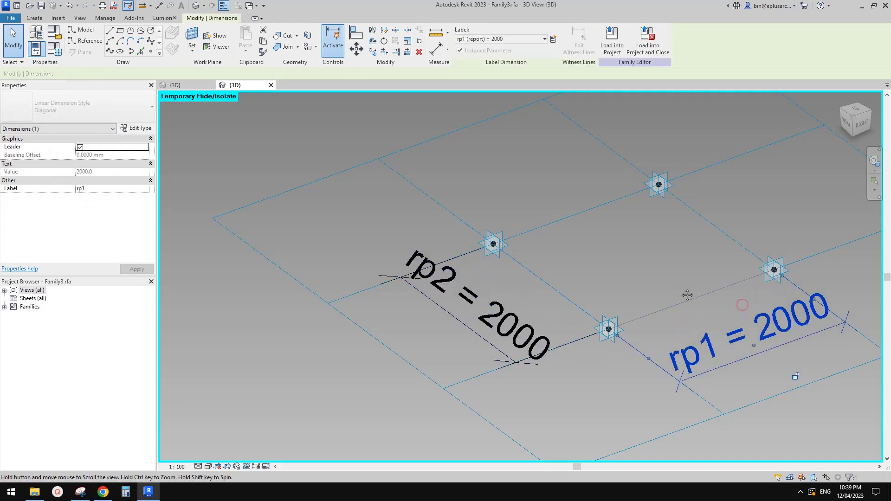
left_click(688, 296)
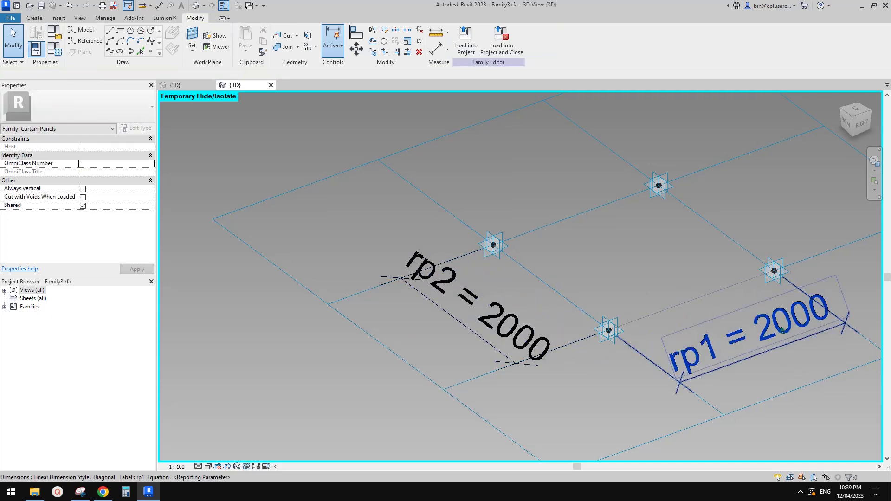
Raise each of the four hosted reference points about 450 to 525 mm above its adaptive corner point.
left_click(494, 246)
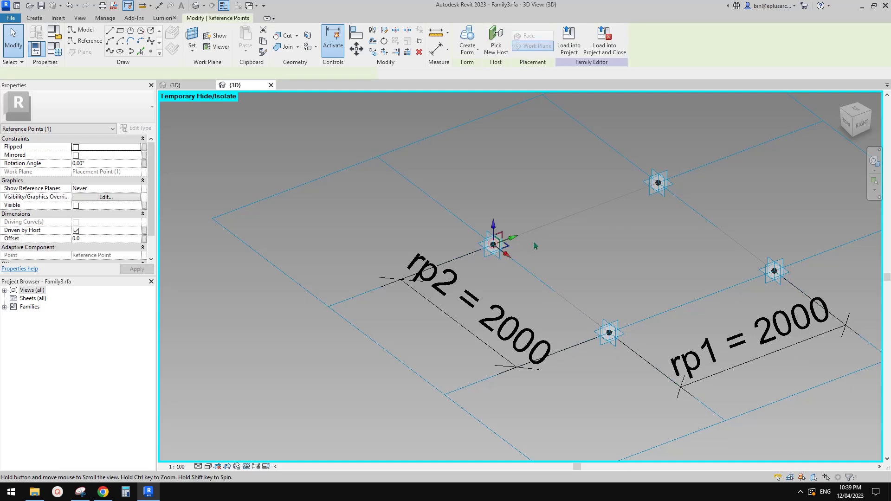
left_click(614, 332)
left_click(775, 272)
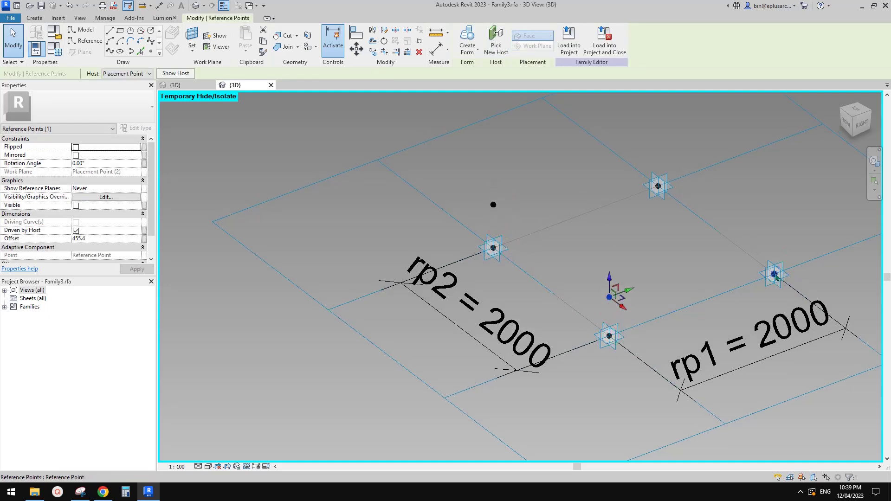
left_click(658, 185)
left_click_drag(660, 160, 660, 122)
middle_click_drag(678, 199, 686, 181, "shift")
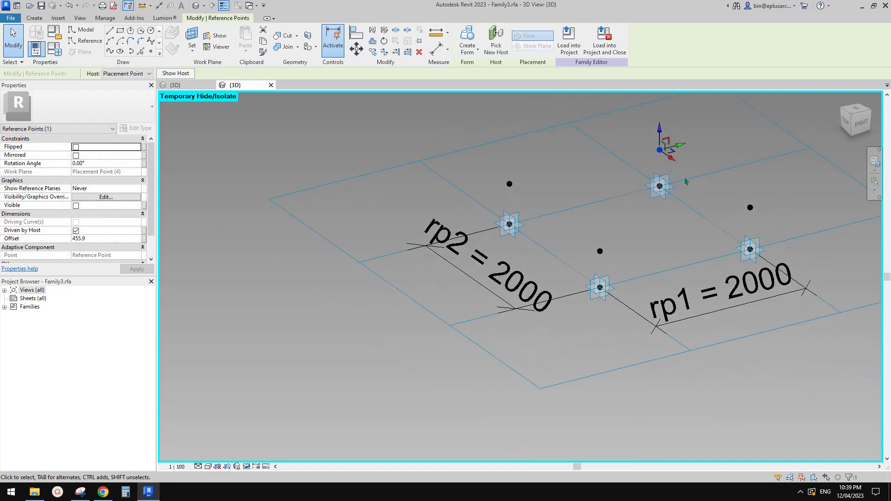
Select all four raised reference points and associate their Offset with the family parameter h.
left_click(750, 208, "ctrl")
left_click(600, 252, "ctrl")
left_click(509, 184, "ctrl")
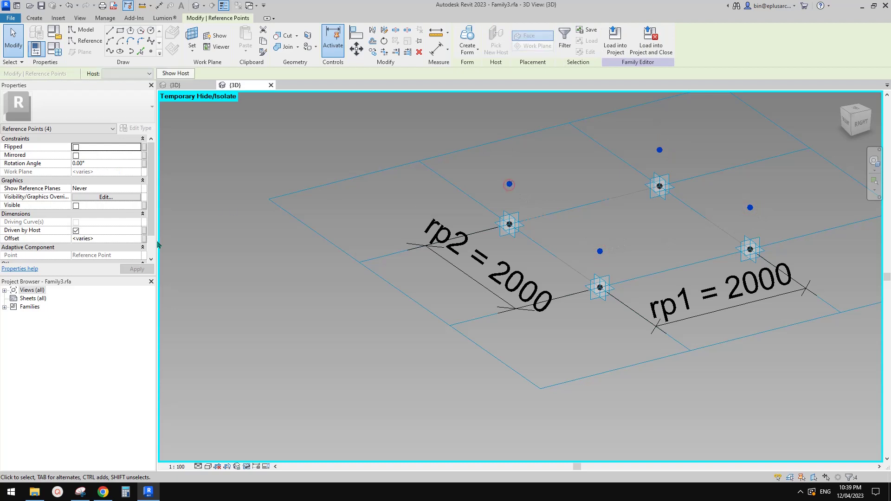
left_click(144, 238)
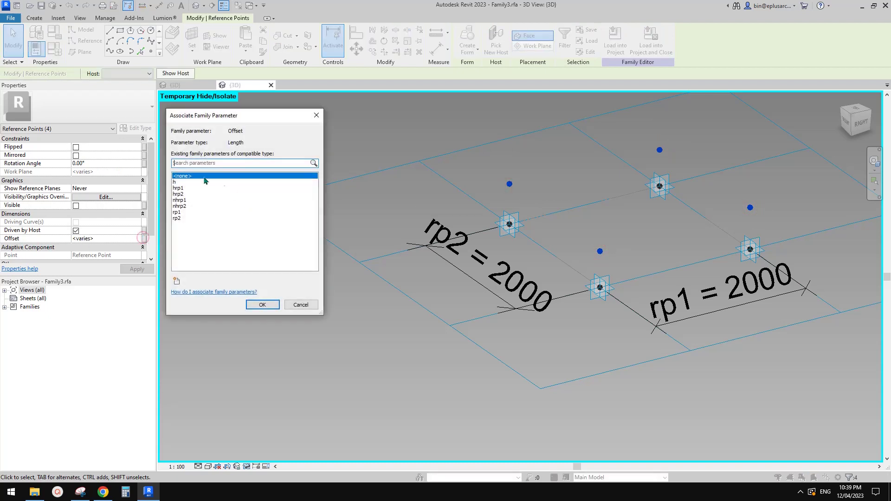
left_click(176, 183)
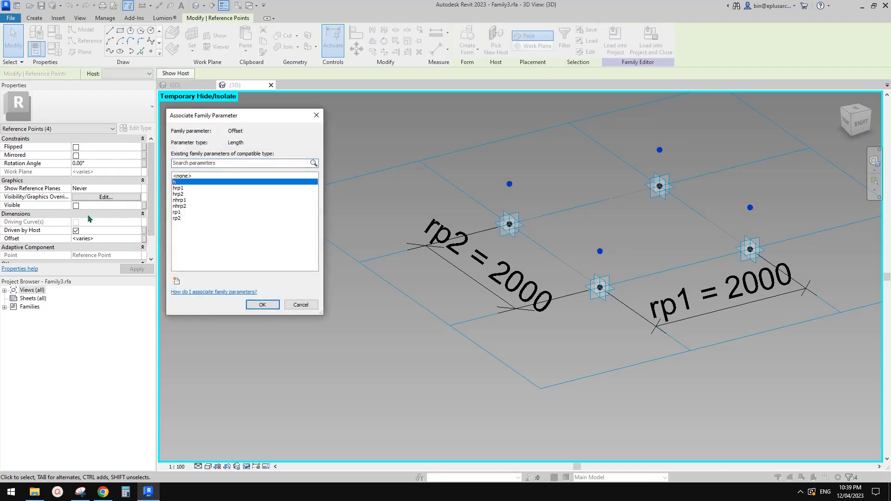
left_click(262, 305)
middle_click_drag(581, 221, 615, 262, "shift")
left_click(186, 86)
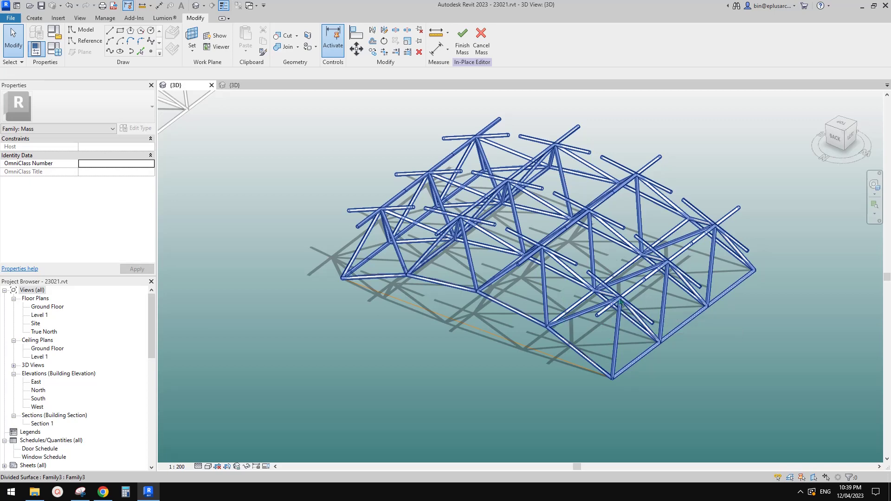
left_click(334, 409)
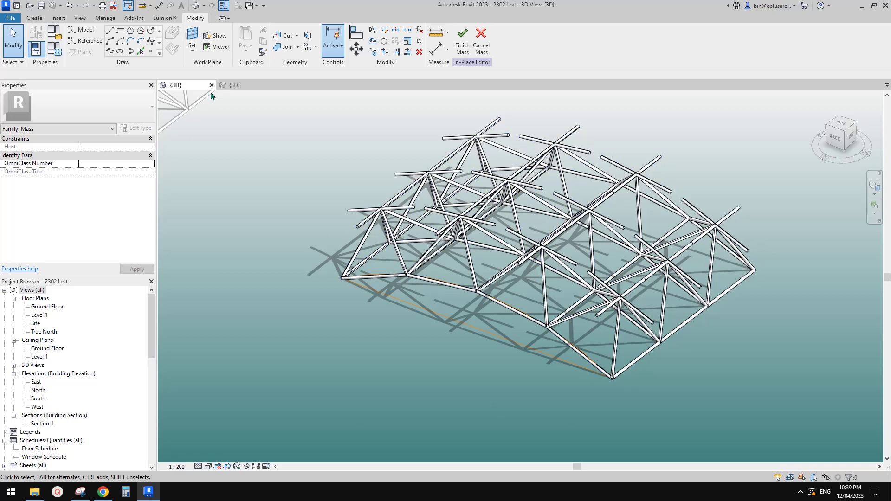
left_click(235, 85)
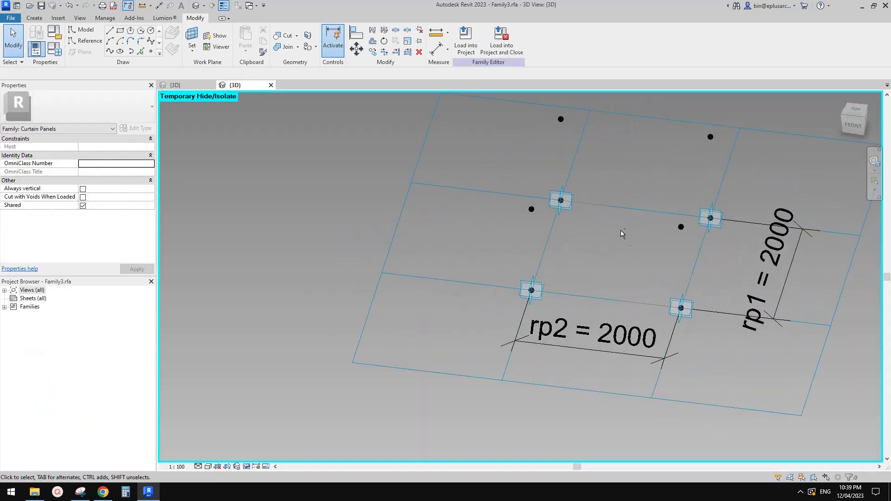
middle_click_drag(622, 234, 513, 224, "shift")
left_click_drag(469, 220, 515, 250)
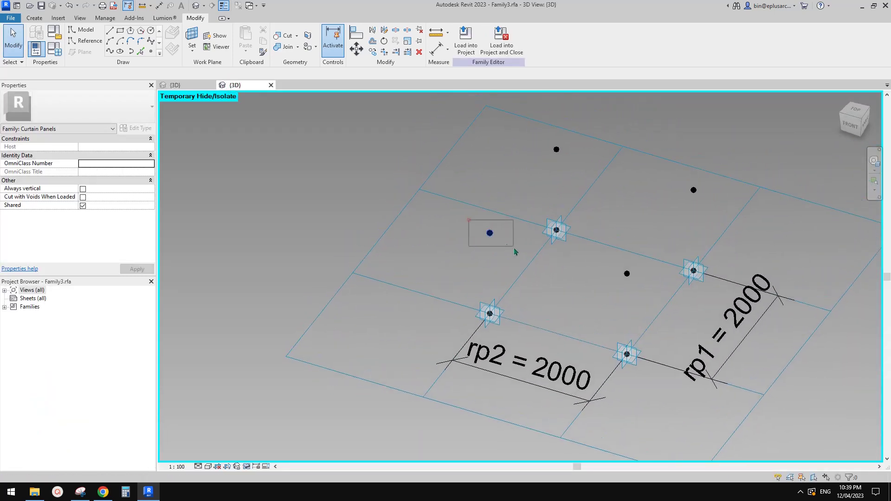
left_click_drag(526, 139, 575, 157, "ctrl")
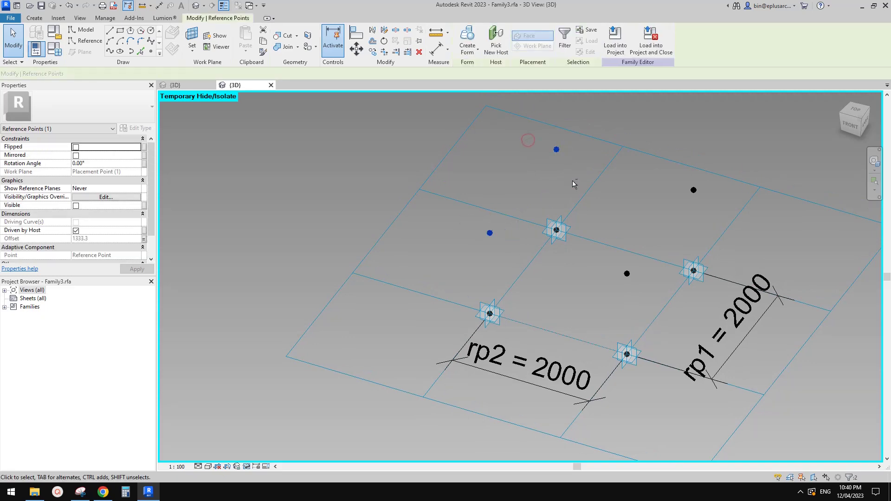
middle_click_drag(572, 181, 562, 178, "shift")
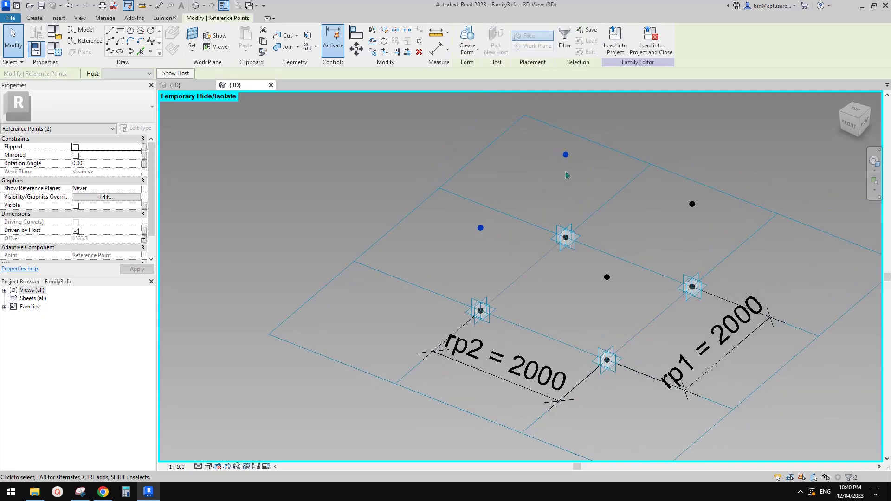
left_click(566, 175)
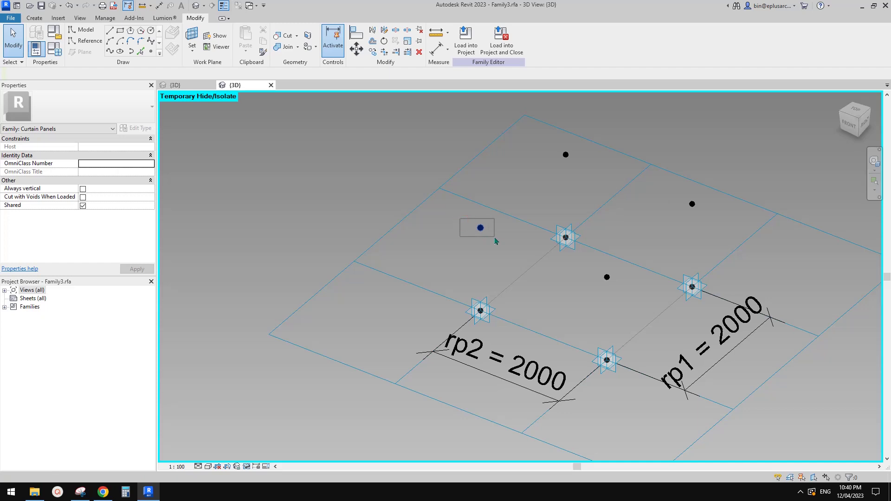
Connect the diagonally opposite raised reference points with two crossing lines using Spline Through Points.
left_click_drag(495, 238, 496, 239)
left_click_drag(676, 194, 712, 213, "ctrl")
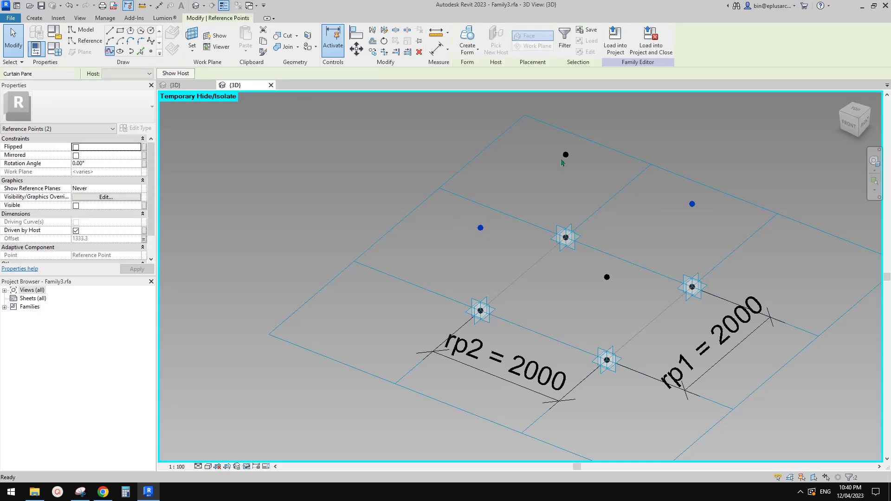
left_click_drag(553, 140, 587, 170)
left_click_drag(592, 268, 623, 292, "ctrl")
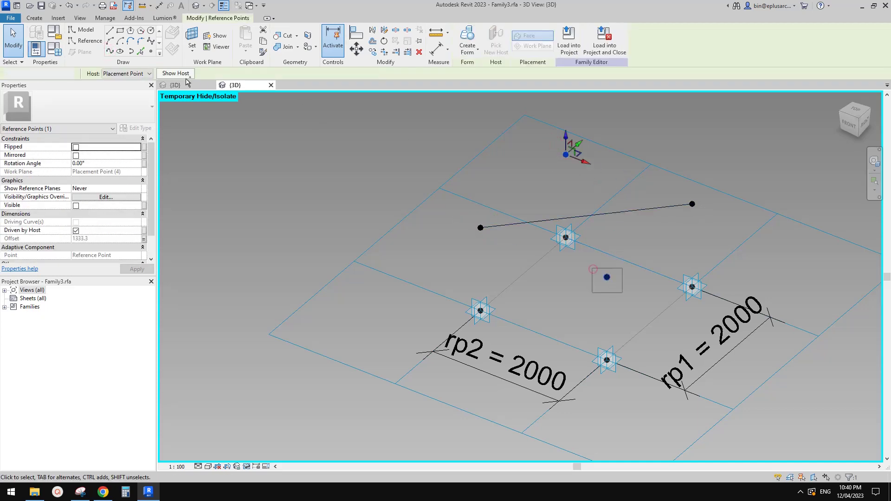
left_click(607, 277, "ctrl")
key("s")
key("p")
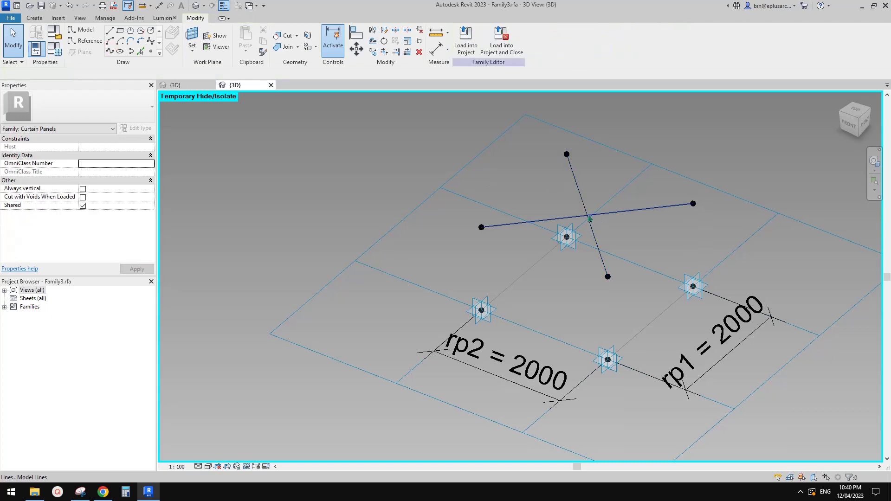
middle_click_drag(590, 218, 664, 240, "shift")
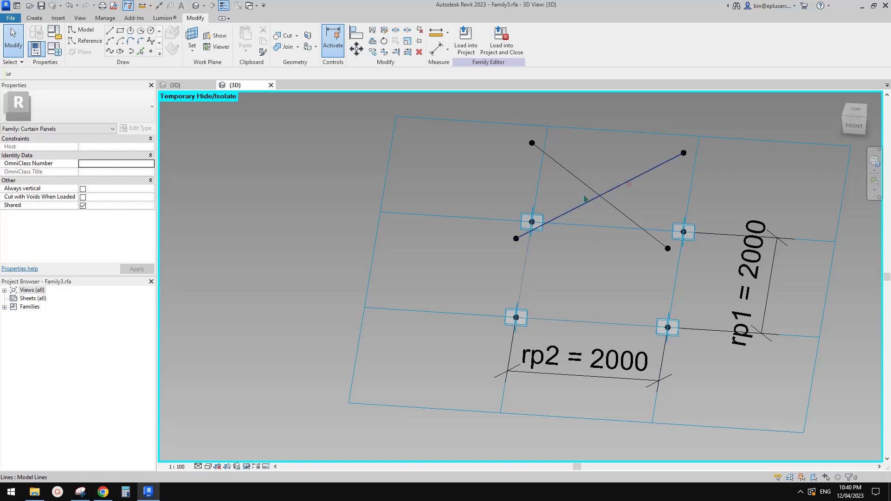
Select both crossing diagonal lines and convert them to reference lines.
left_click(629, 184)
key("ctrl+z")
left_click_drag(658, 188, 603, 203)
left_click(81, 214)
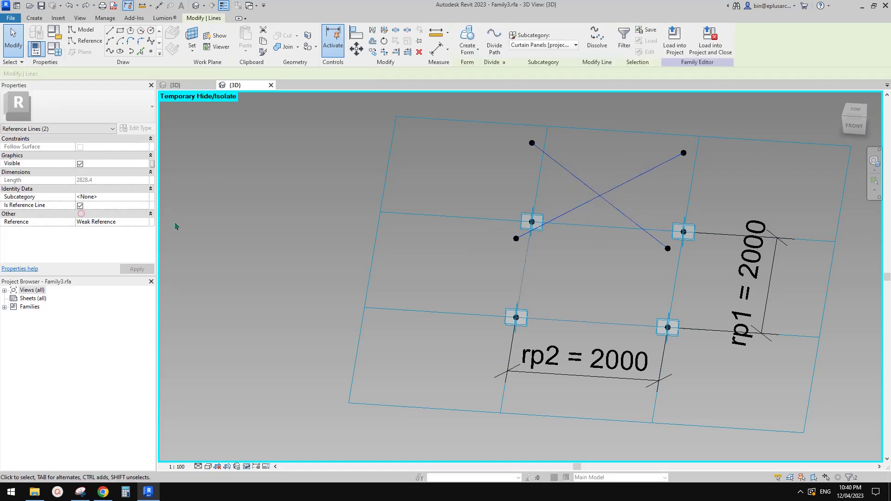
middle_click_drag(555, 207, 529, 196, "shift")
middle_click_drag(599, 196, 584, 222, "shift")
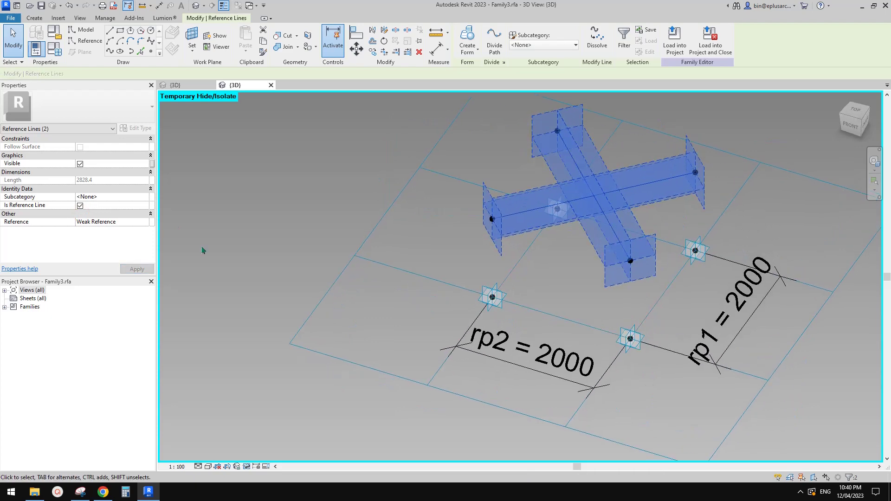
Set the Reference property of the two diagonal reference lines to Not a Reference.
left_click(138, 224)
left_click(145, 223)
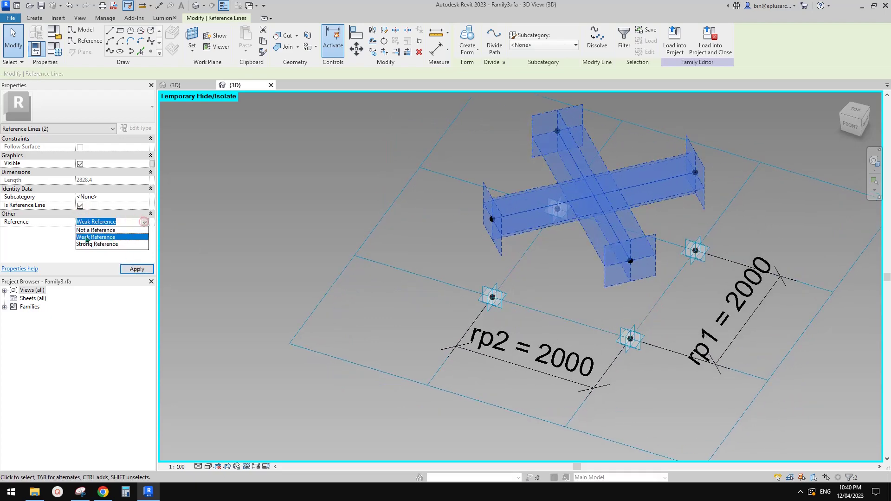
key("Up")
left_click(93, 230)
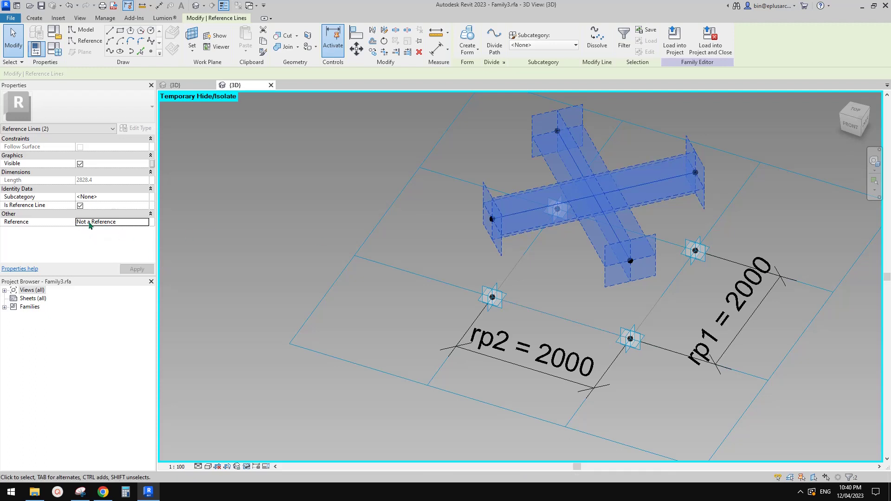
key("Escape")
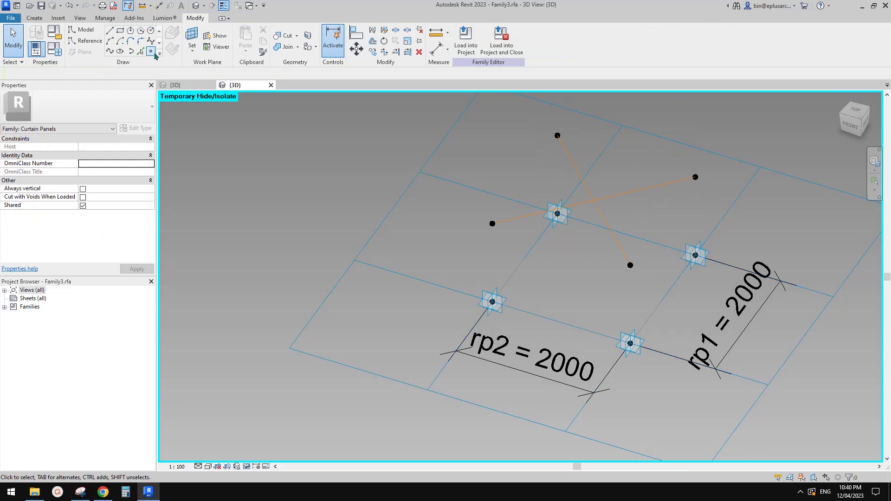
Place a reference point on one diagonal reference line and host it by intersection with the other diagonal.
left_click(151, 52)
left_click(172, 37)
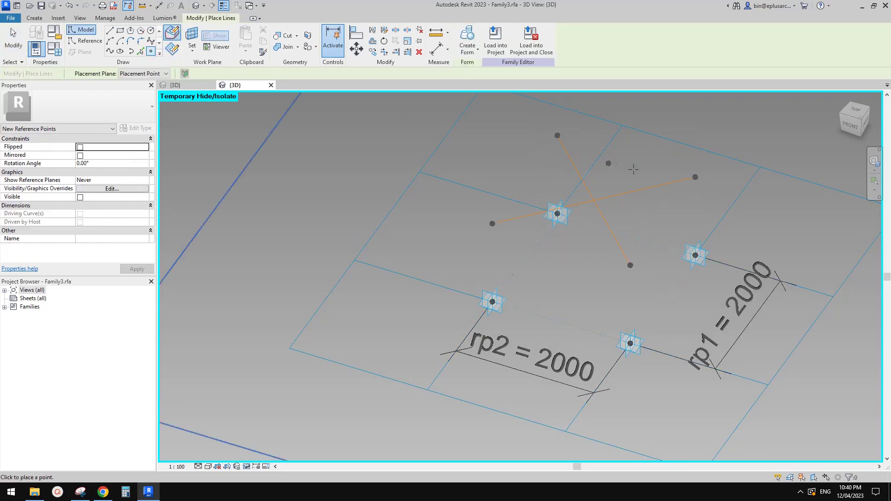
left_click(646, 188)
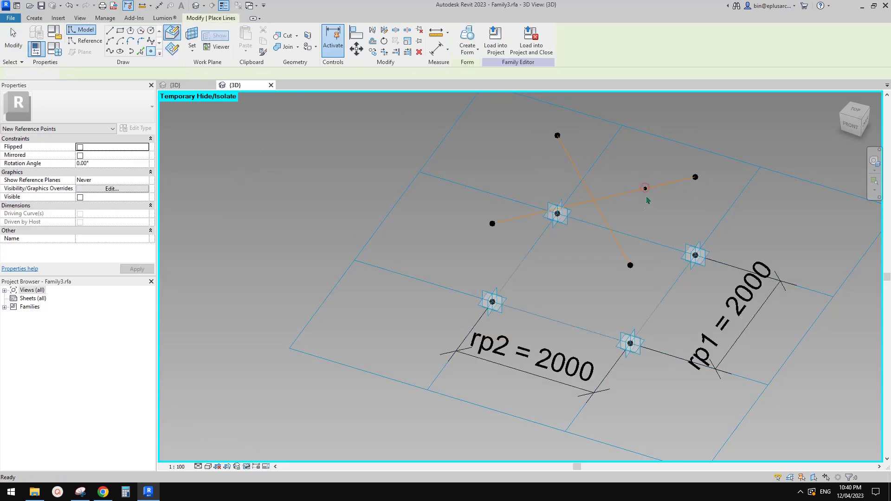
key("Escape")
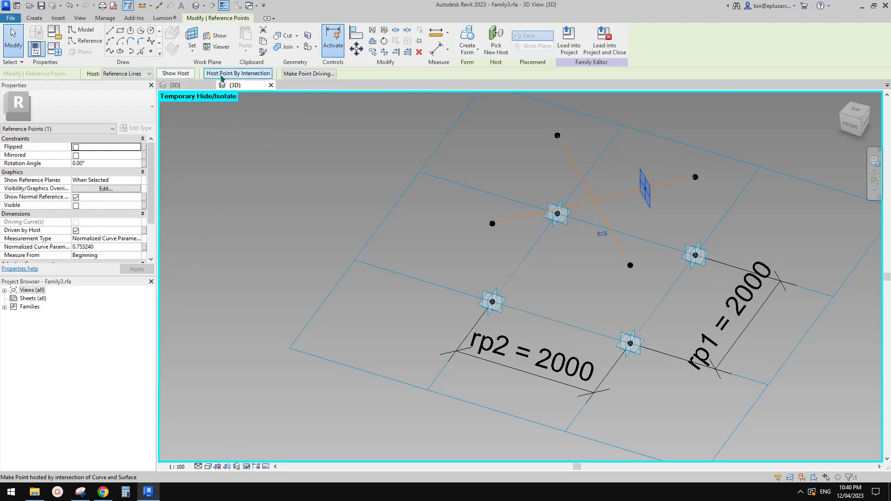
left_click(257, 74)
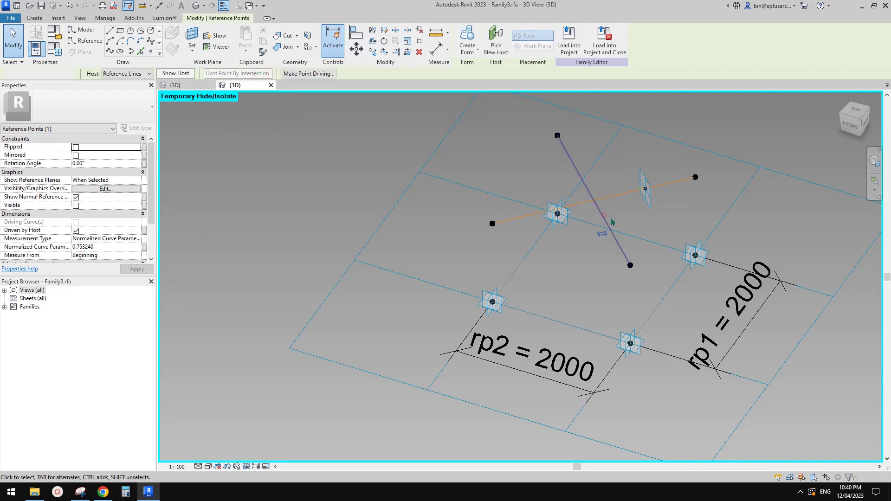
left_click(599, 204)
left_click(595, 202)
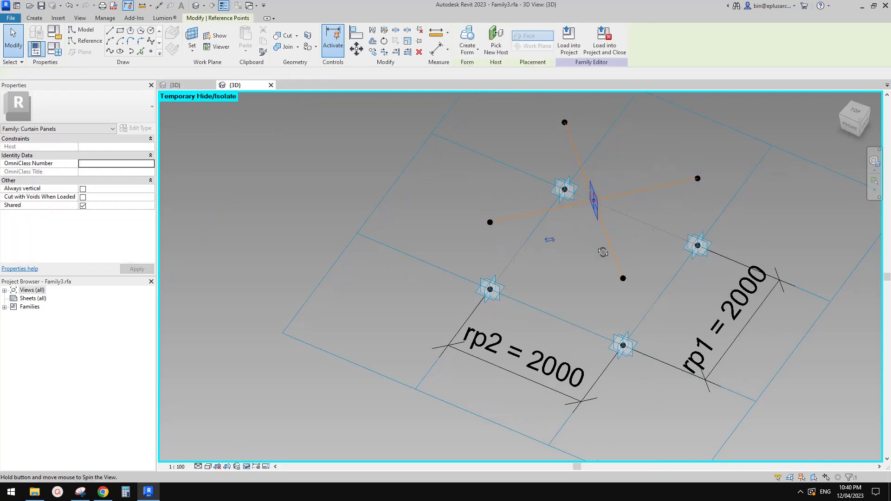
Connect the diagonals' intersection point to each of the four adaptive corner points with lines using Spline Through Points.
left_click(261, 150)
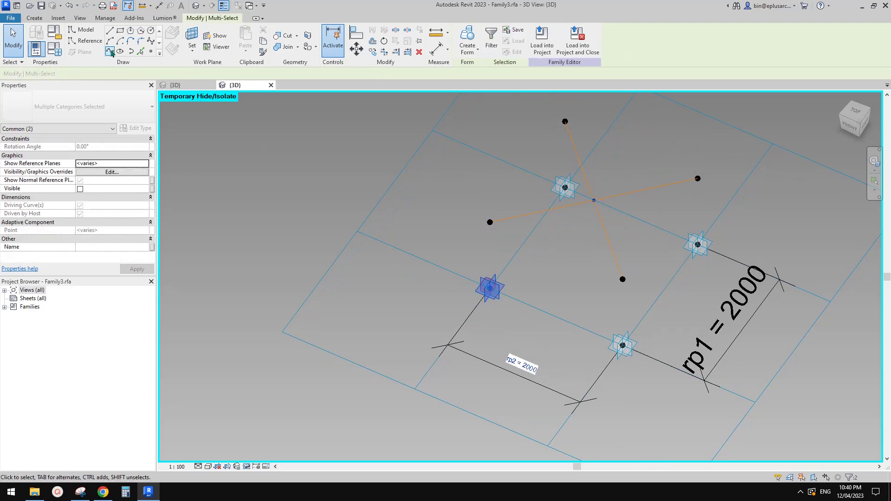
middle_click_drag(611, 214, 630, 199, "shift")
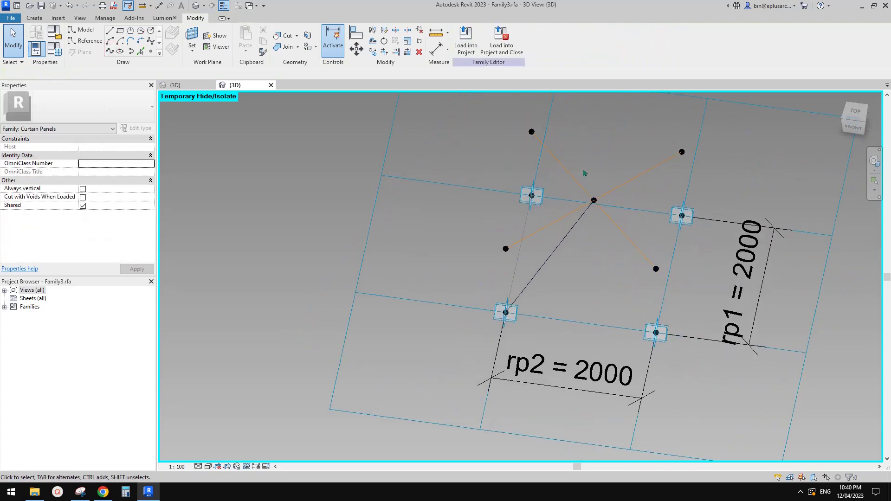
left_click_drag(584, 171, 612, 216)
left_click_drag(632, 307, 678, 355, "ctrl")
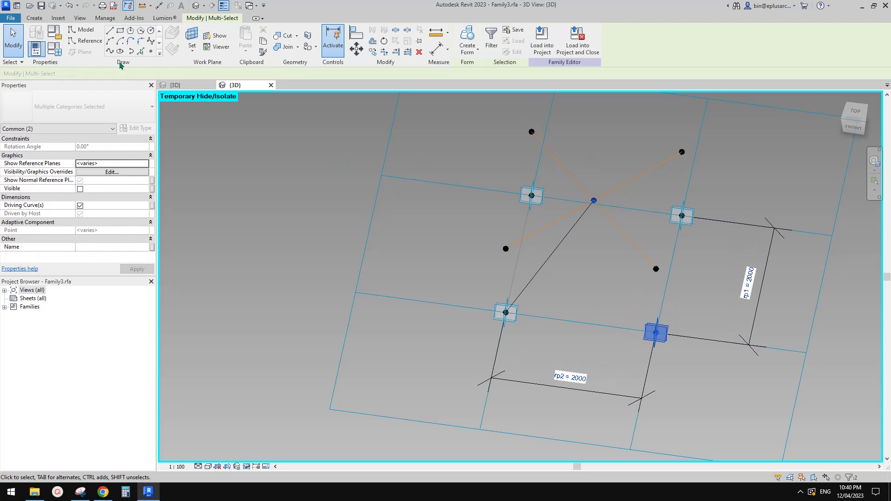
left_click(110, 51)
left_click_drag(661, 191, 705, 232)
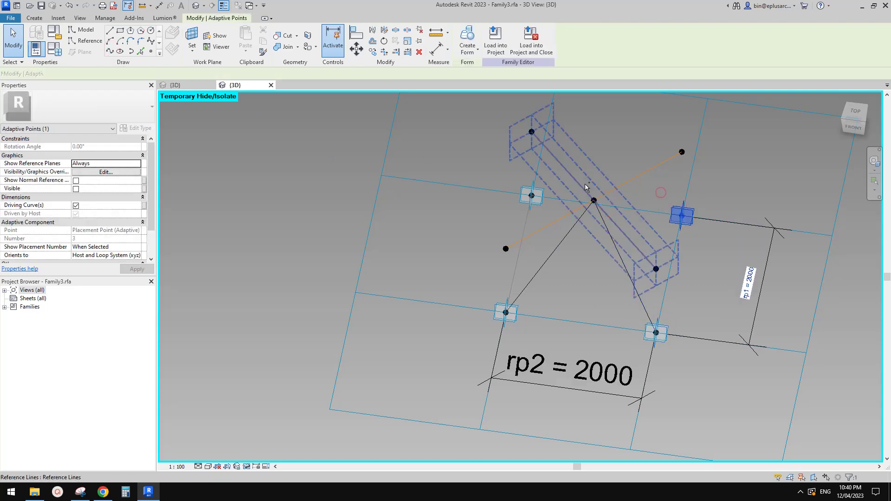
left_click(594, 200, "ctrl")
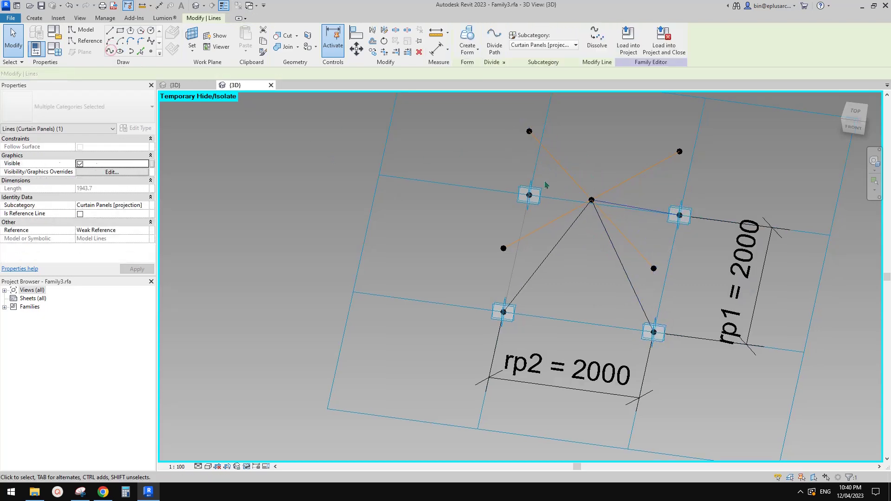
left_click(531, 195)
left_click(609, 220, "ctrl")
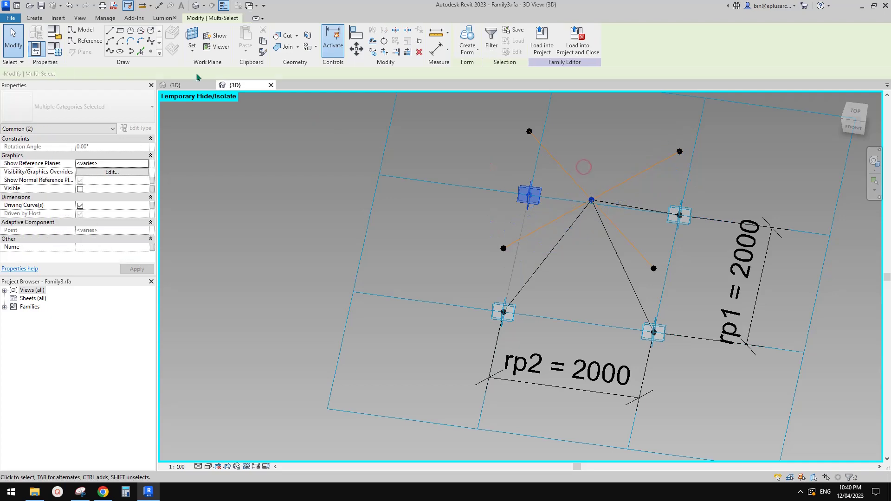
left_click(112, 53)
middle_click_drag(593, 197, 527, 104, "shift")
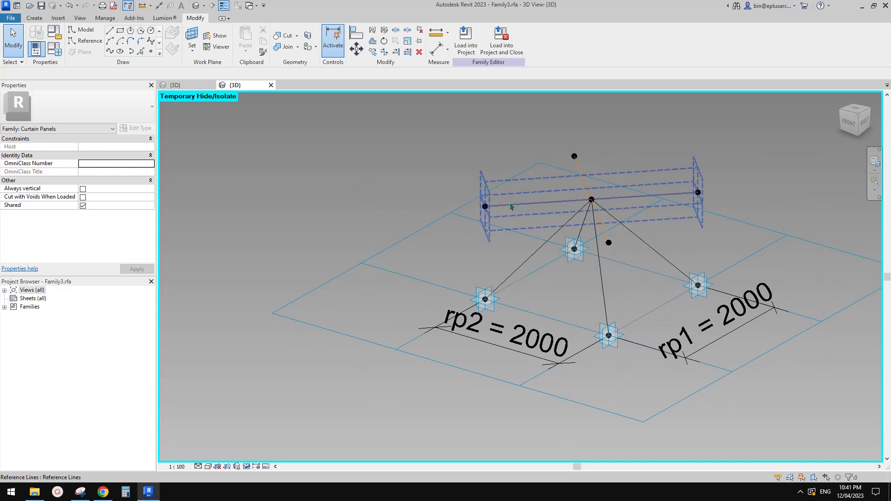
Connect the two raised corner points on the upper square's left side with a line using Spline Through Points.
middle_click_drag(511, 207, 554, 181, "shift")
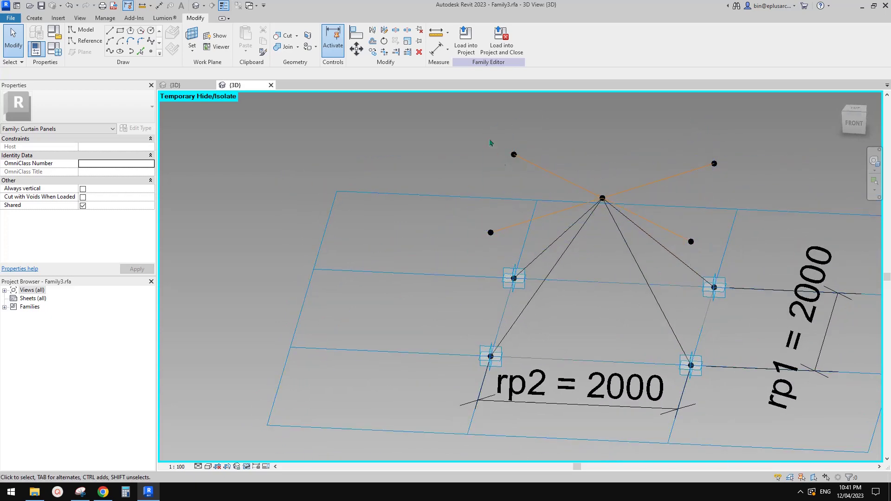
left_click_drag(530, 247, 530, 245)
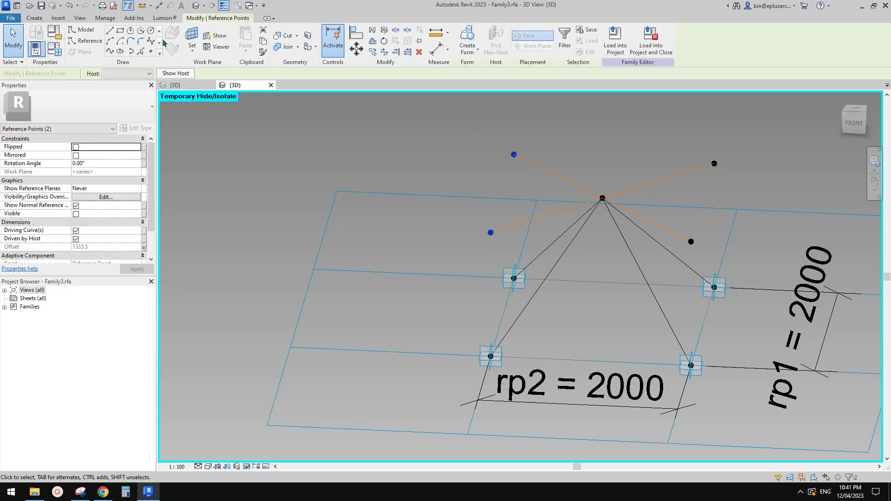
left_click(109, 52)
middle_click_drag(501, 190, 514, 195, "shift")
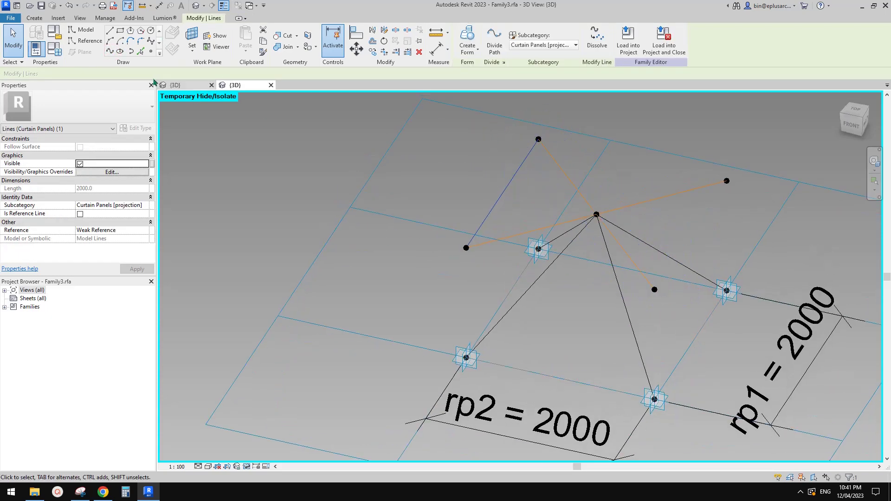
Place a reference point at the midpoint of the upper square's left edge line.
left_click(151, 51)
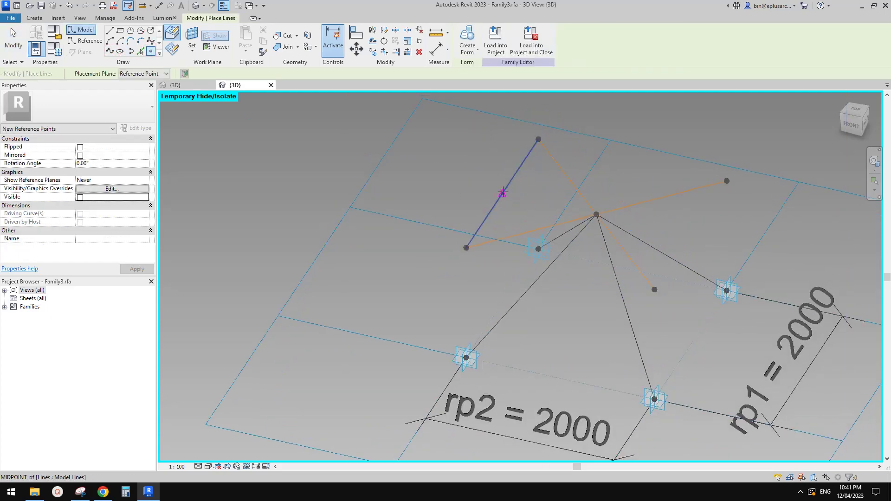
left_click(503, 193)
key("Escape")
Close the upper square by joining its raised corner points along the remaining three sides with Spline Through Points.
left_click(538, 139)
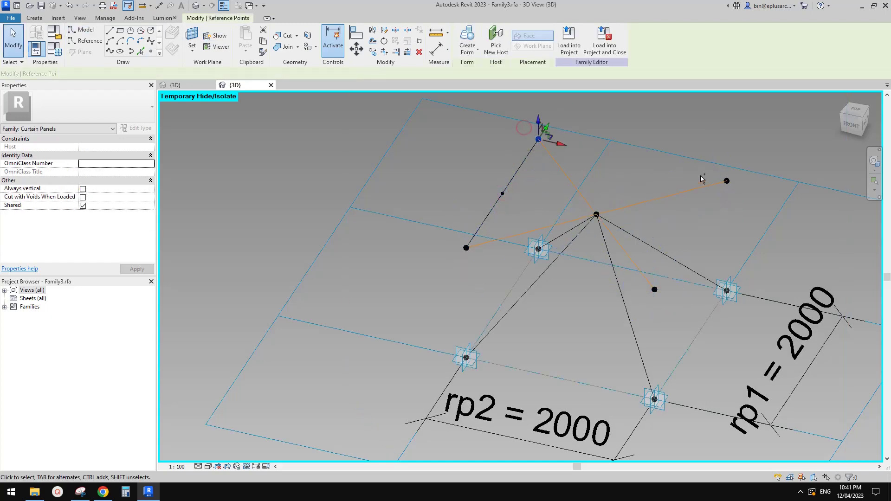
left_click(110, 51)
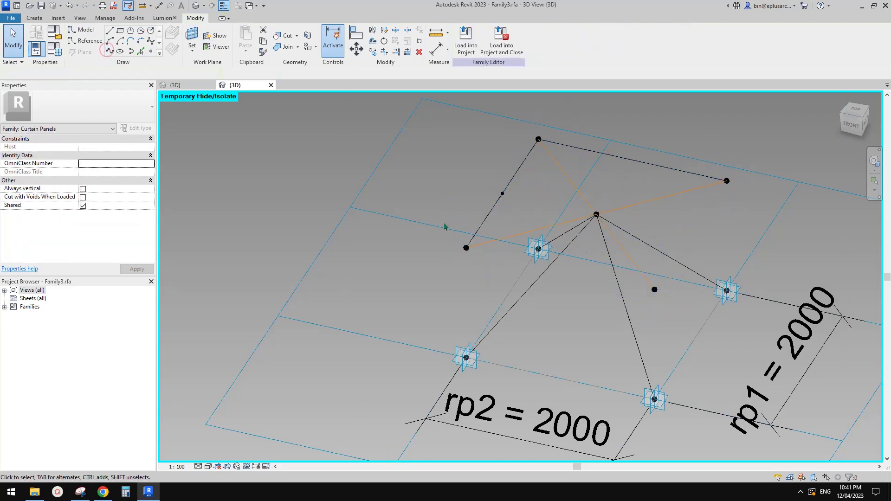
left_click_drag(446, 213, 498, 264)
left_click_drag(638, 280, 665, 299, "ctrl")
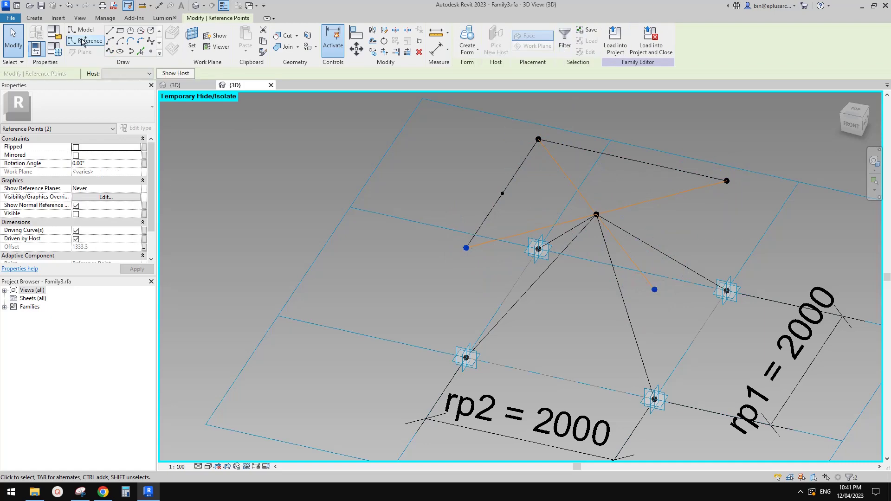
left_click(109, 51)
left_click_drag(711, 143, 756, 197)
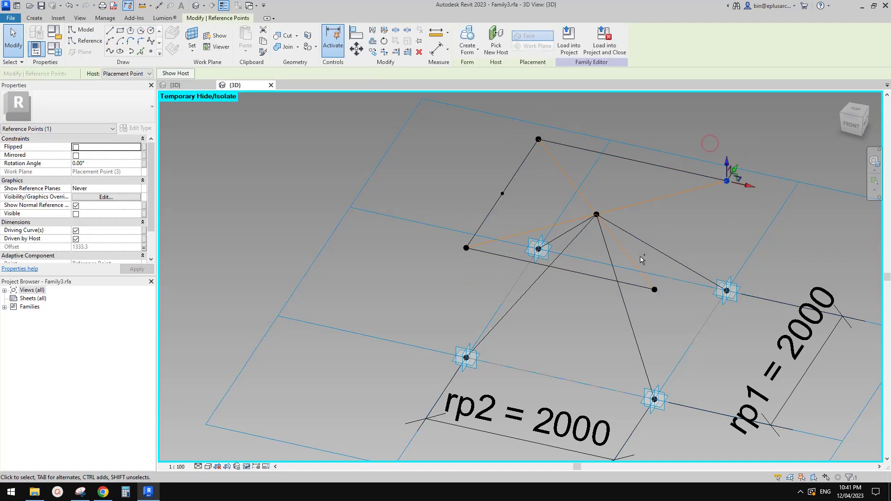
left_click_drag(639, 254, 666, 305, "ctrl")
left_click(109, 52)
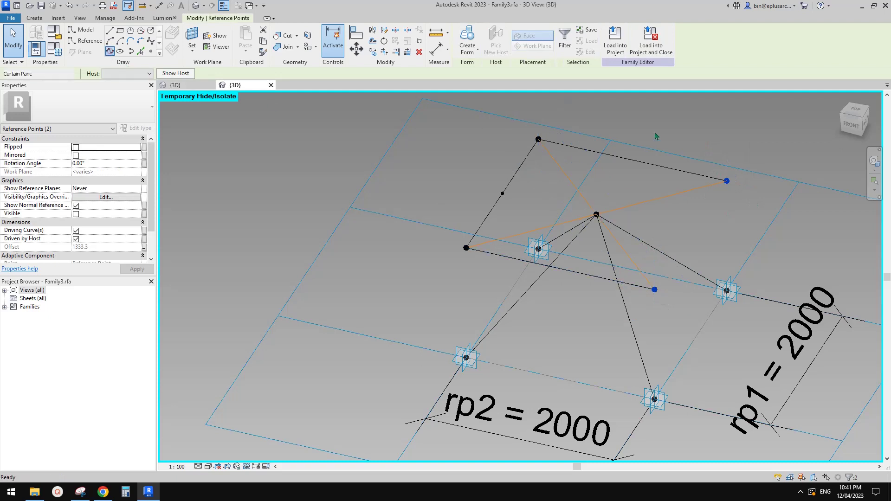
Select the four edge lines of the upper square and convert them to reference lines.
left_click(681, 170)
left_click(714, 203, "ctrl")
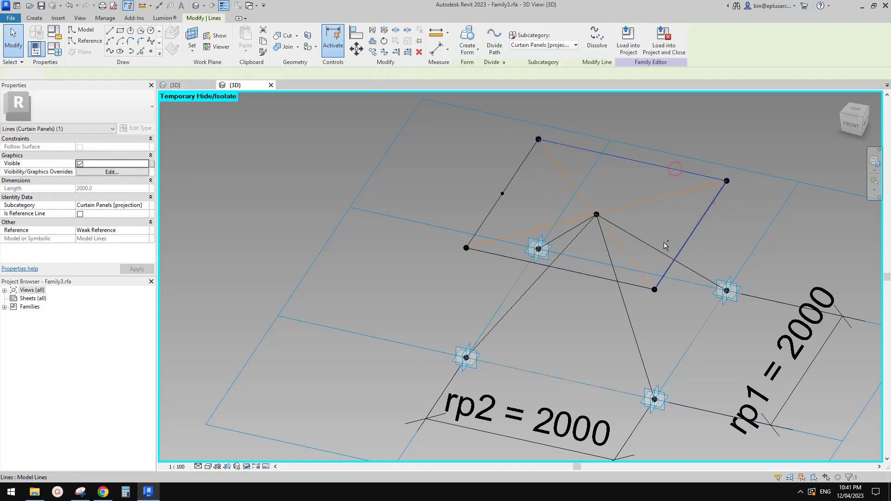
left_click(596, 278, "ctrl")
left_click(493, 209, "ctrl")
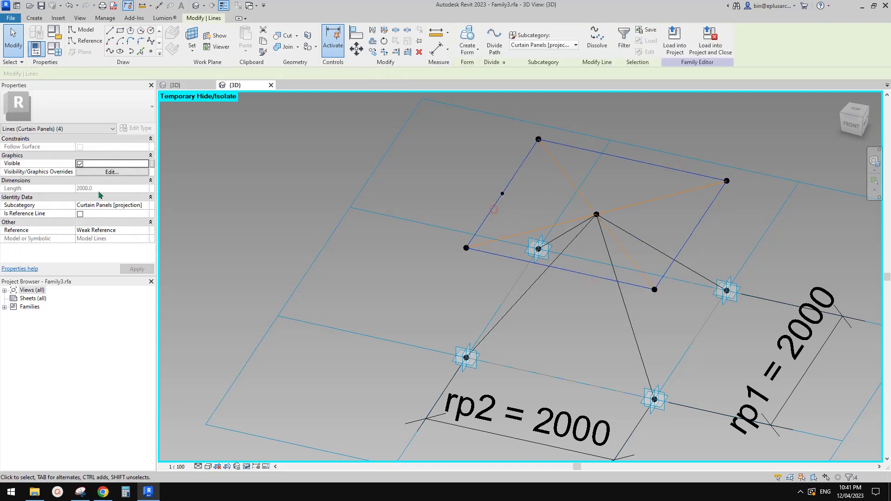
left_click(80, 215)
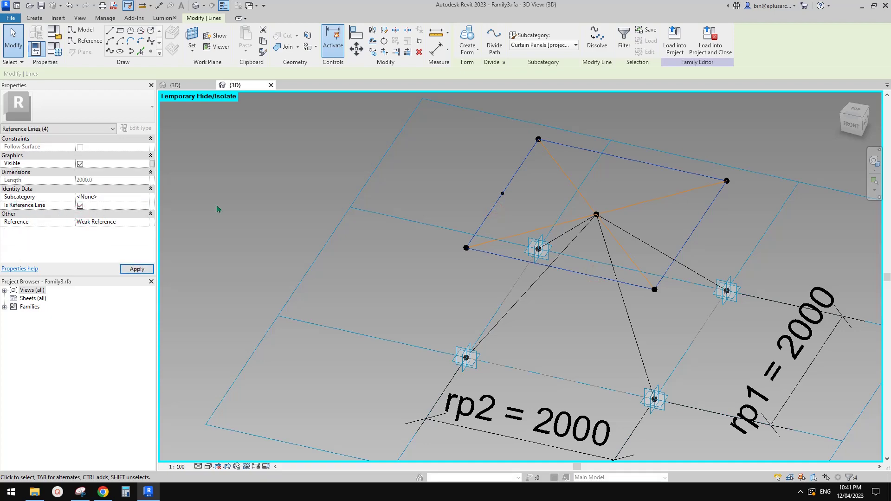
Set the Reference property of the upper square's four edge lines to Not a Reference.
left_click(145, 223)
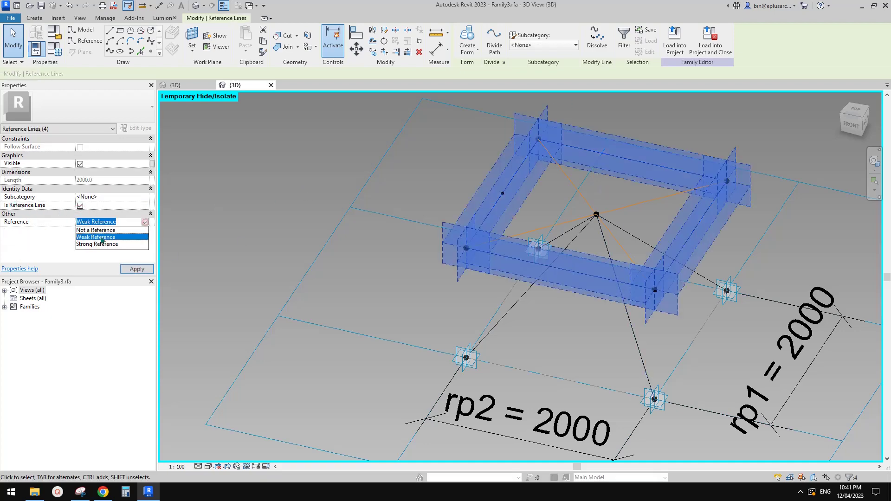
left_click(92, 229)
middle_click_drag(380, 182, 385, 182)
left_click(579, 199)
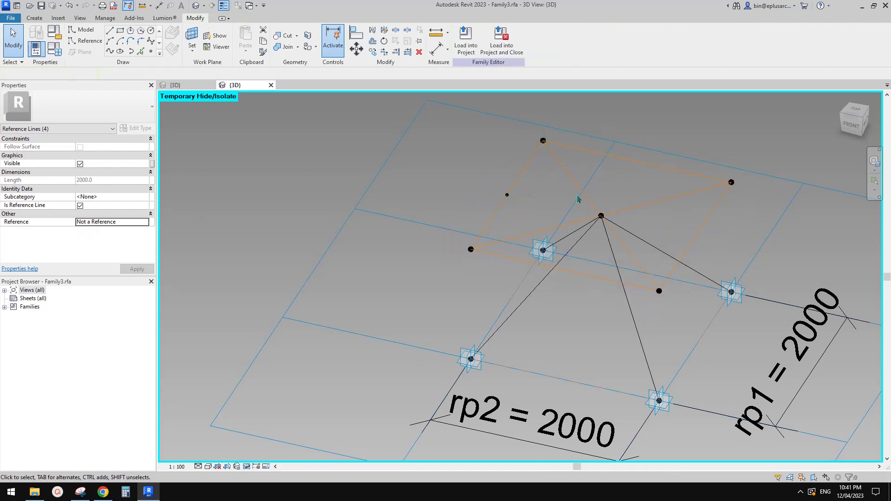
Place reference points at the midpoints of the upper square's other three edge reference lines.
middle_click_drag(522, 191, 508, 201, "shift")
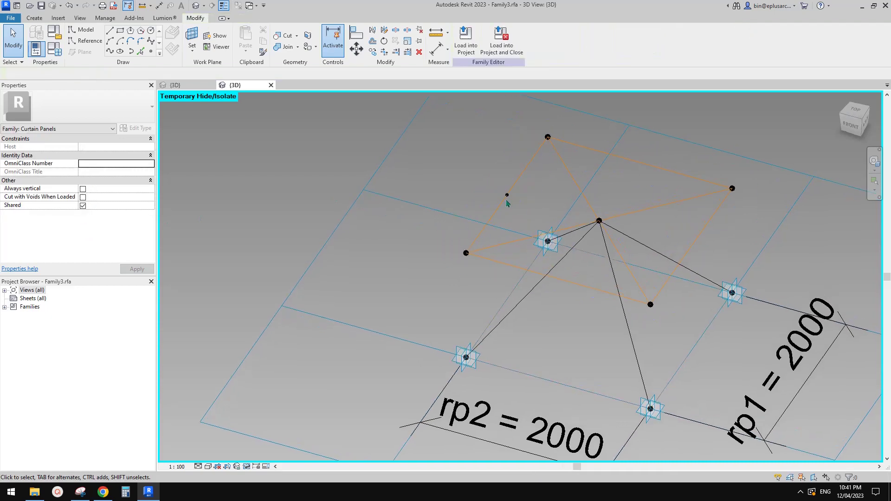
left_click(151, 52)
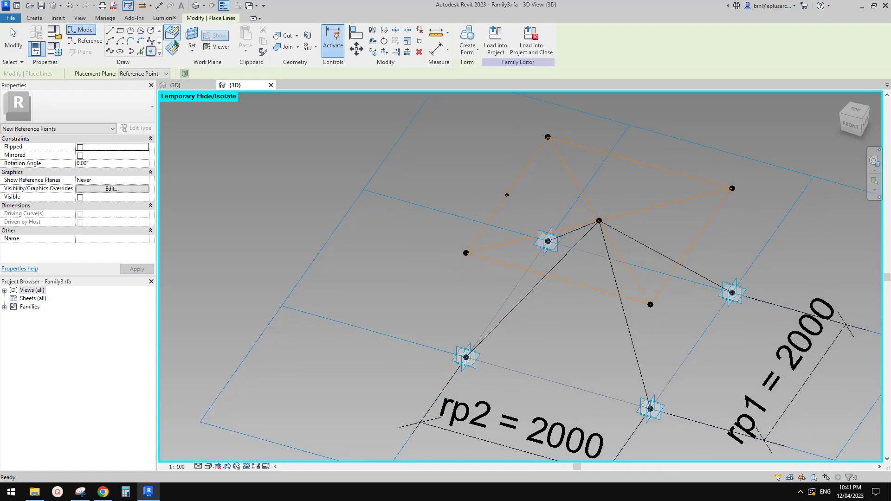
left_click(639, 162)
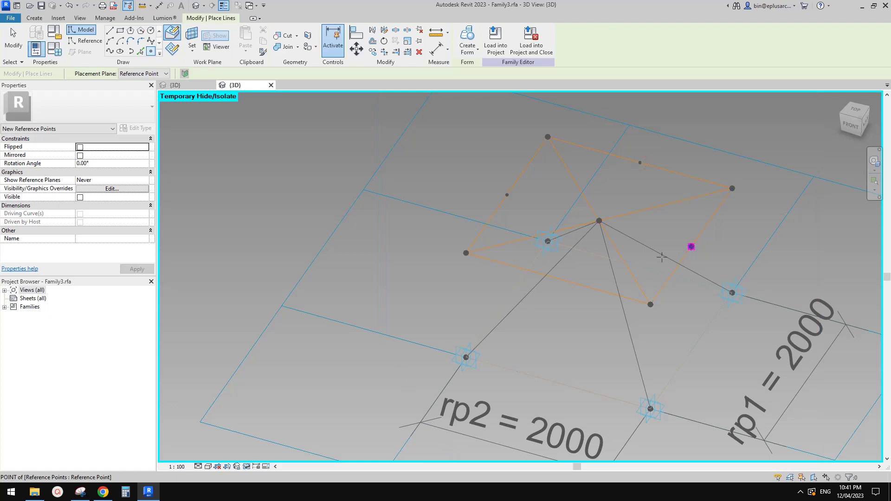
left_click(558, 279)
key("Escape")
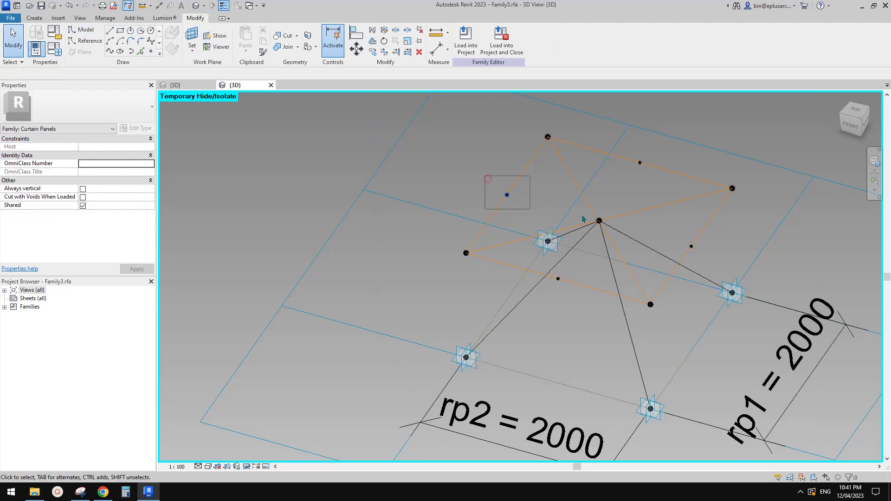
Connect each of the four edge midpoints to the upper square's central intersection point with lines using Spline Through Points.
left_click(599, 221)
left_click_drag(609, 230, 612, 232, "ctrl")
left_click(110, 51)
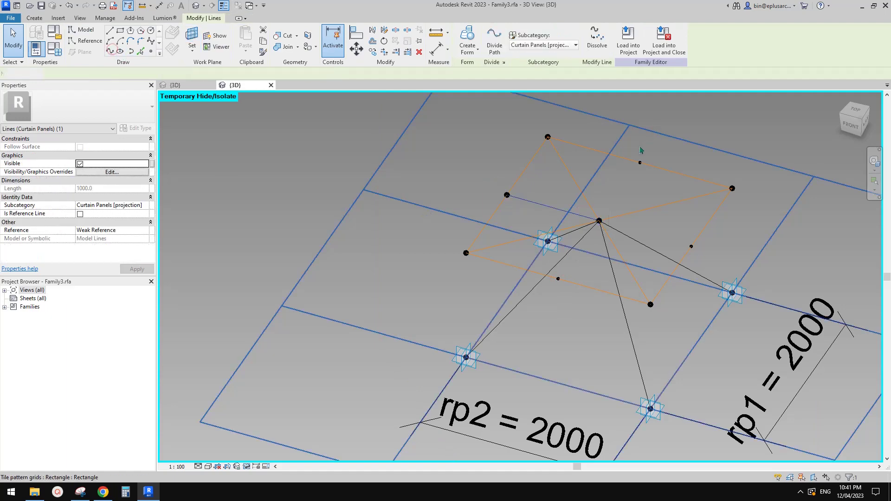
left_click_drag(633, 144, 657, 180)
left_click(599, 222, "ctrl")
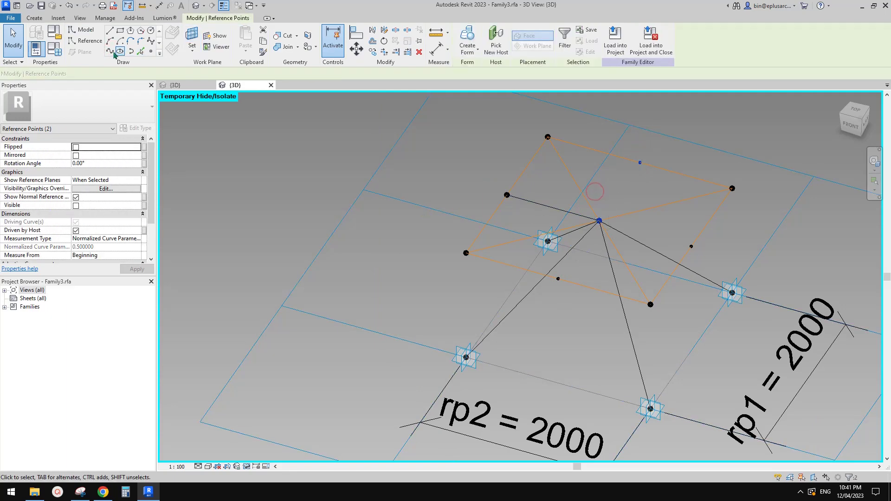
left_click_drag(582, 206, 704, 253)
left_click(110, 51)
left_click(583, 211)
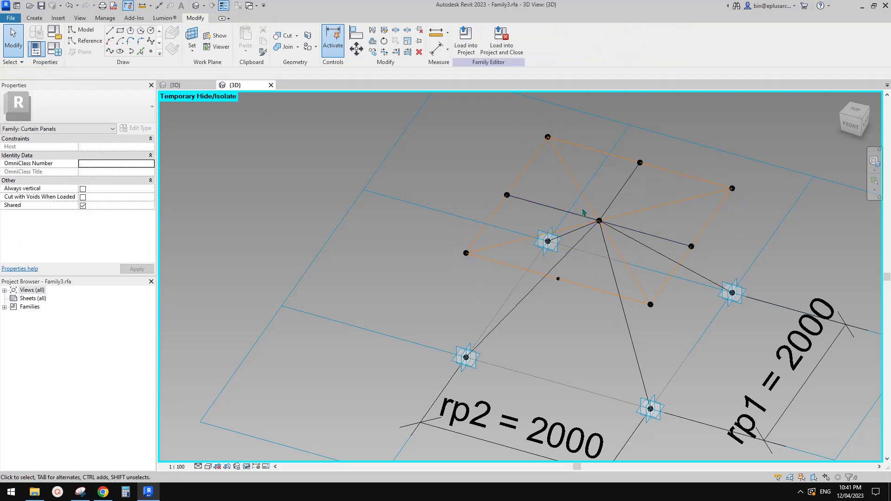
left_click_drag(544, 266, 579, 290, "ctrl")
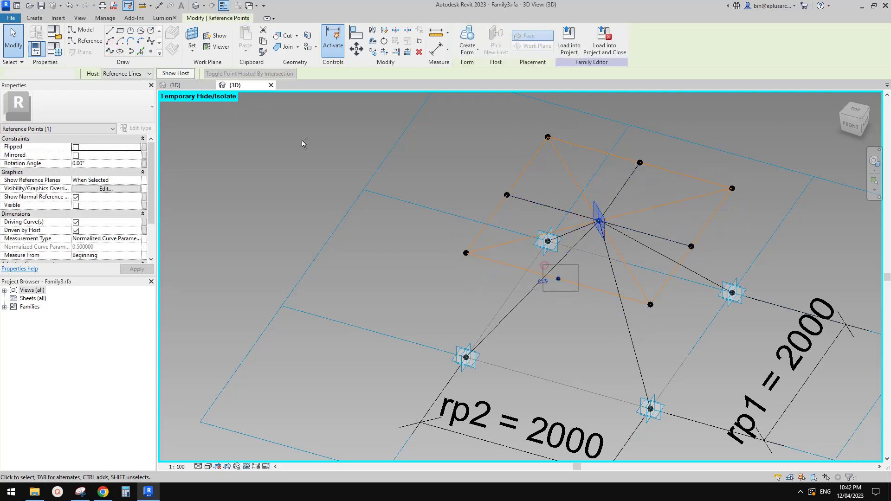
left_click(110, 51)
left_click(594, 121)
scroll(603, 126, "down", 2)
middle_click_drag(617, 165, 572, 289, "shift")
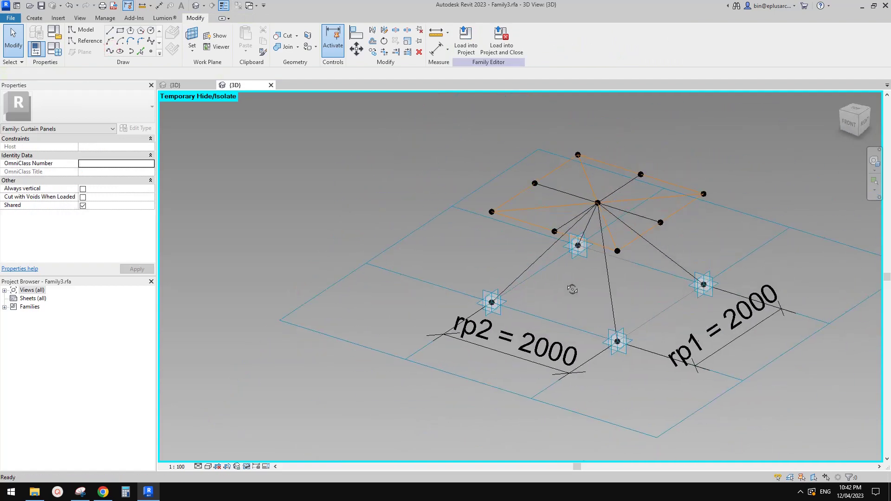
Turn on visibility for the four model lines forming the lower square.
left_click(545, 273)
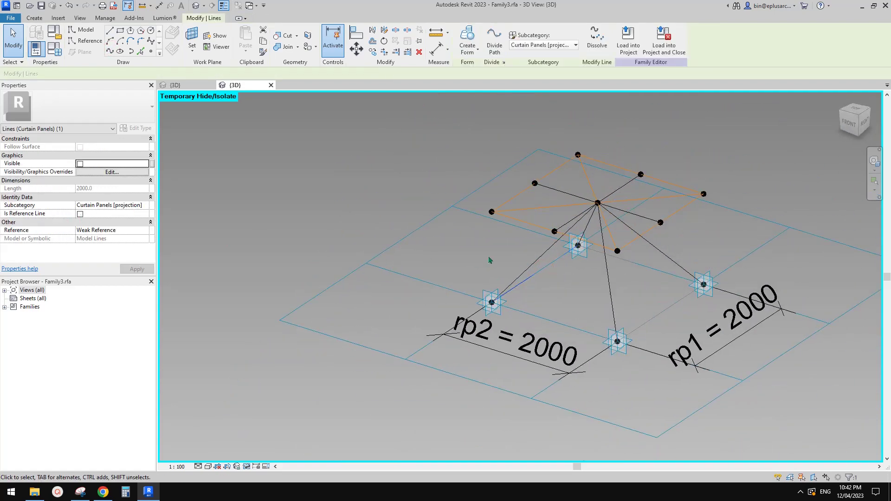
left_click(663, 312, "ctrl")
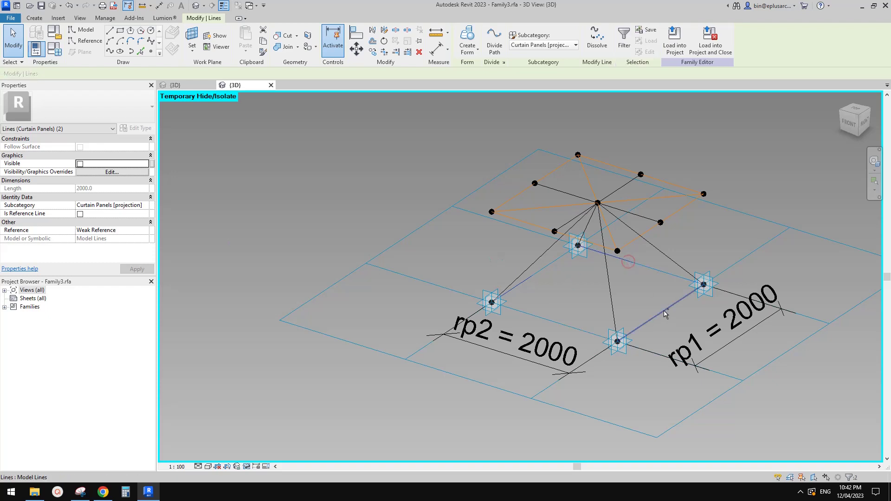
left_click(80, 165)
left_click(461, 185)
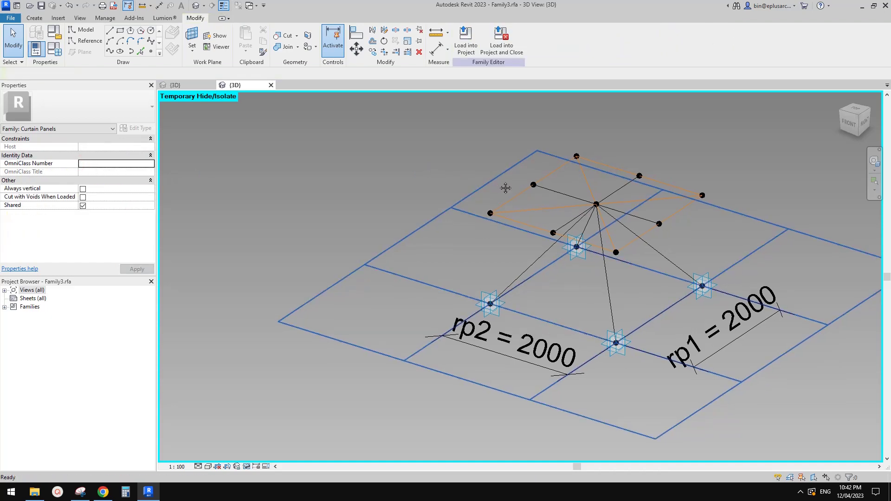
Reset the temporary hide/isolate and turn off visibility for the four Family4 members around the lower square.
key("h")
key("r")
middle_click_drag(622, 248, 641, 269, "shift")
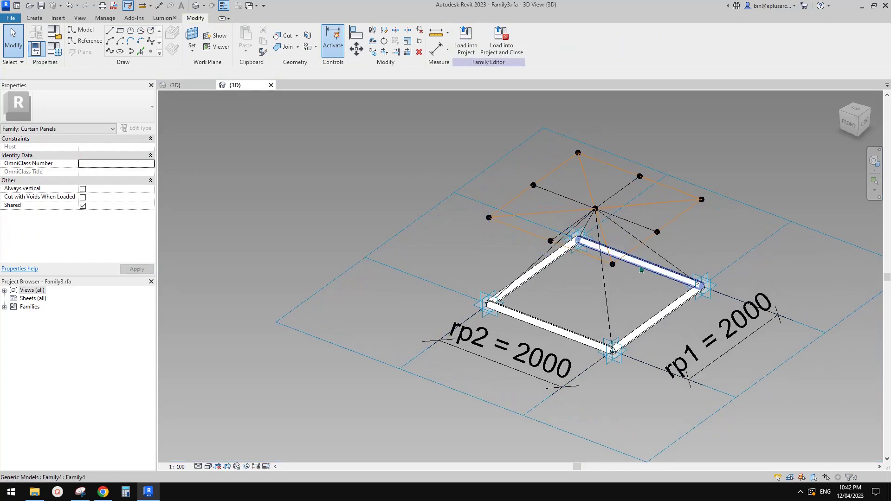
left_click(644, 268)
left_click(552, 259, "ctrl")
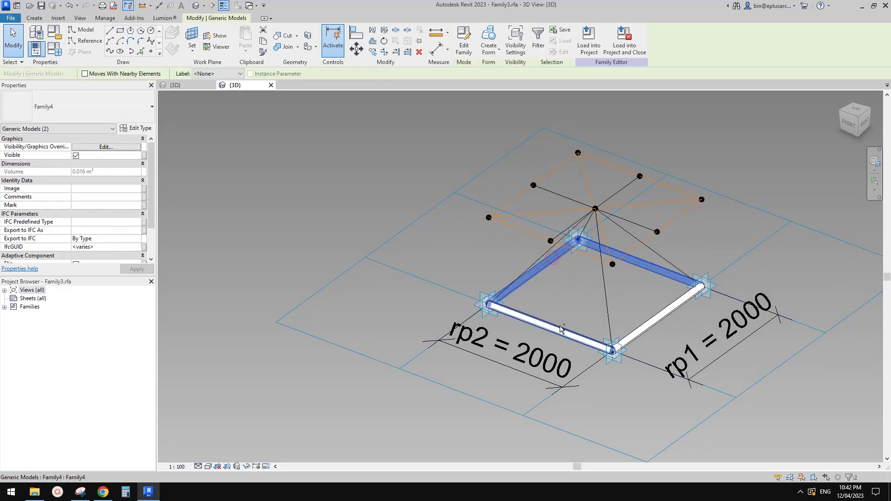
left_click(563, 330, "ctrl")
left_click(646, 326, "ctrl")
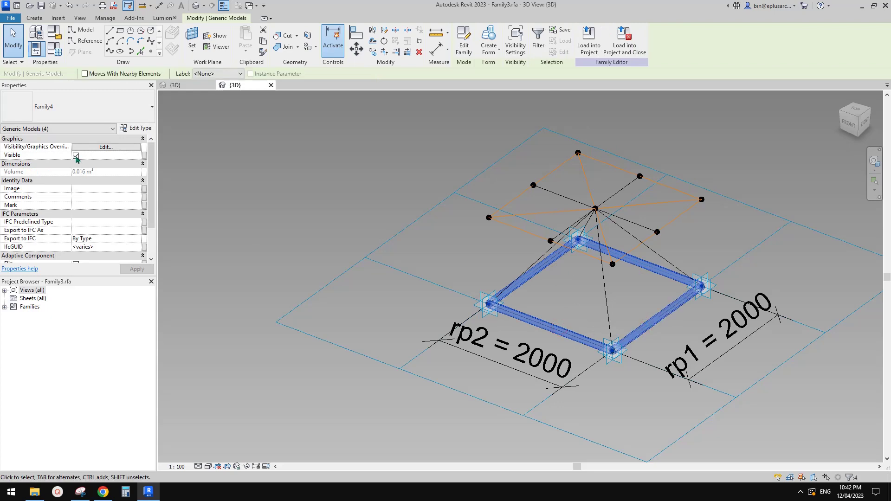
left_click(76, 156)
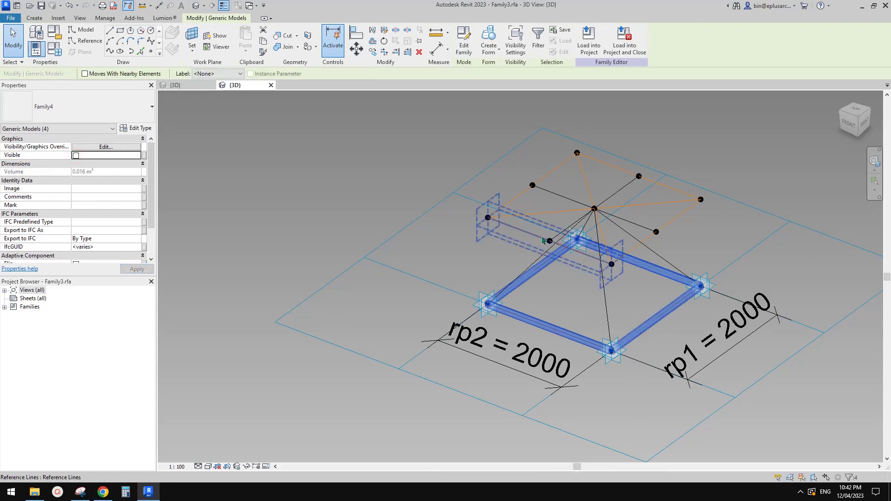
left_click(614, 284)
Inspect the upper square's lines and one of its diagonal reference lines from different angles.
middle_click_drag(620, 276, 710, 271, "shift")
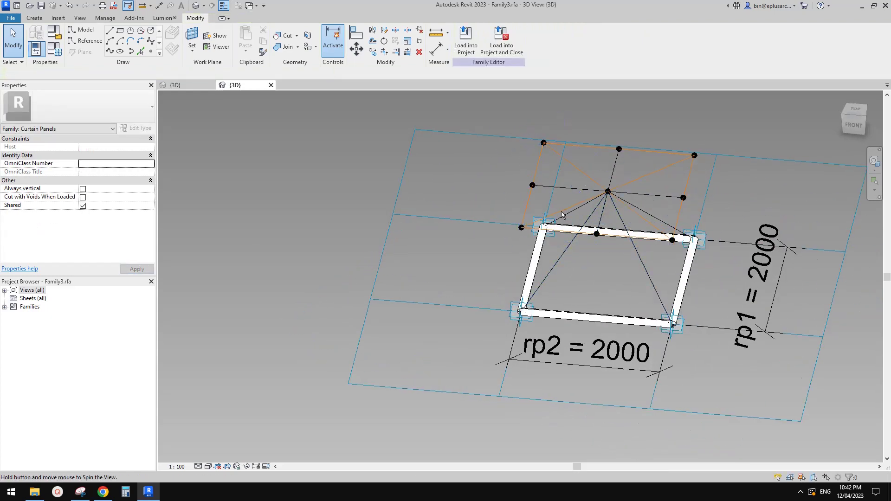
middle_click_drag(562, 215, 548, 224, "shift")
scroll(611, 207, "up", 1)
middle_click_drag(614, 205, 619, 202)
middle_click_drag(648, 175, 643, 193)
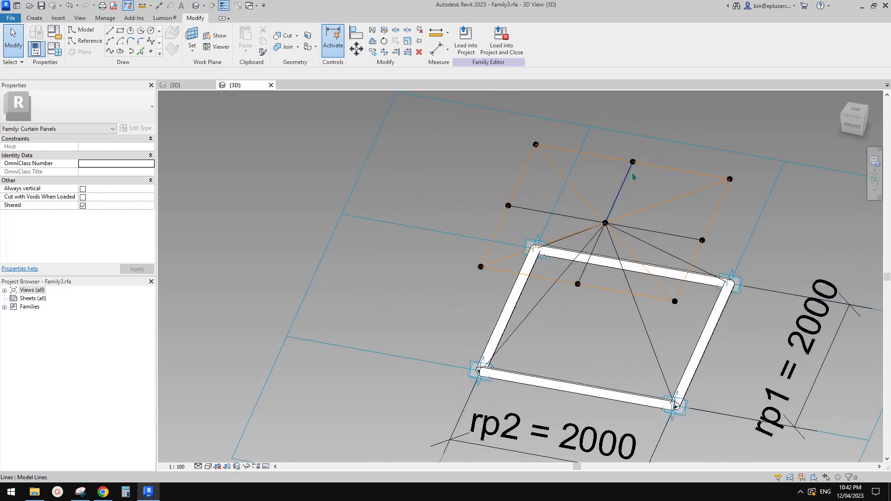
left_click(654, 209)
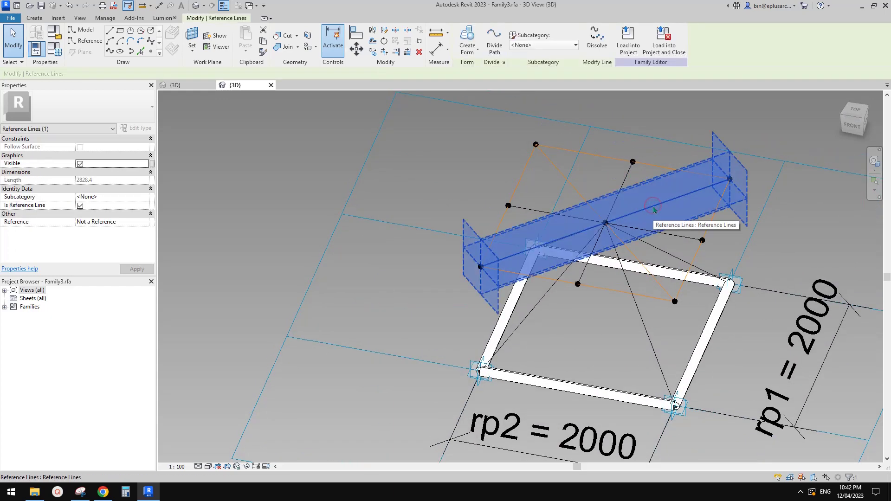
left_click(628, 241)
scroll(629, 241, "down", 1)
middle_click_drag(629, 241, 622, 245, "shift")
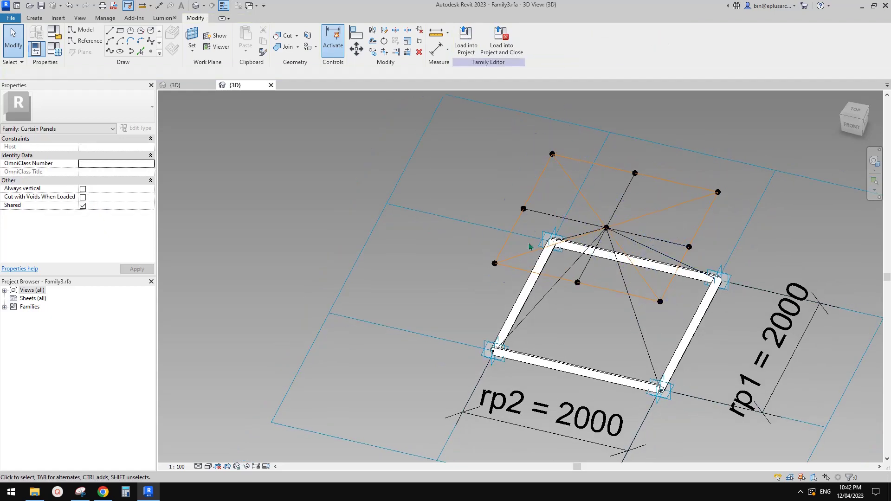
middle_click_drag(530, 245, 477, 218)
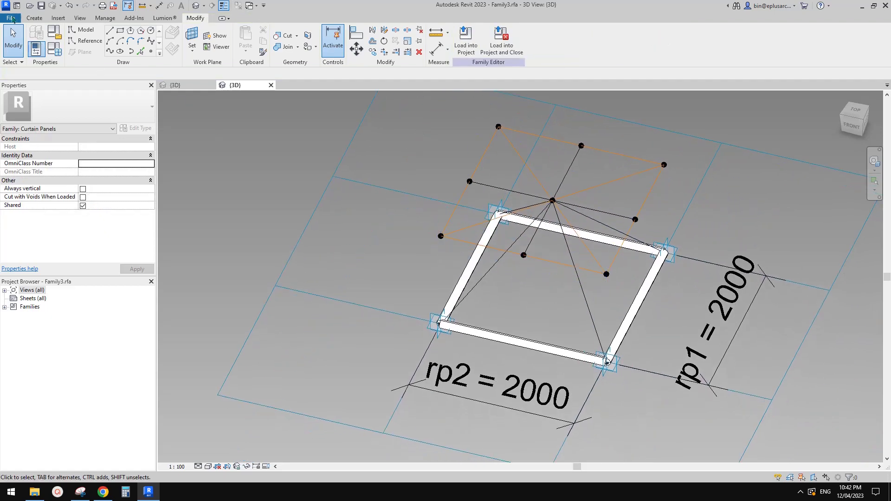
Switch to the 23021.rvt 3D view, compare the existing truss masses, and return to the panel family.
left_click(219, 88)
left_click(176, 84)
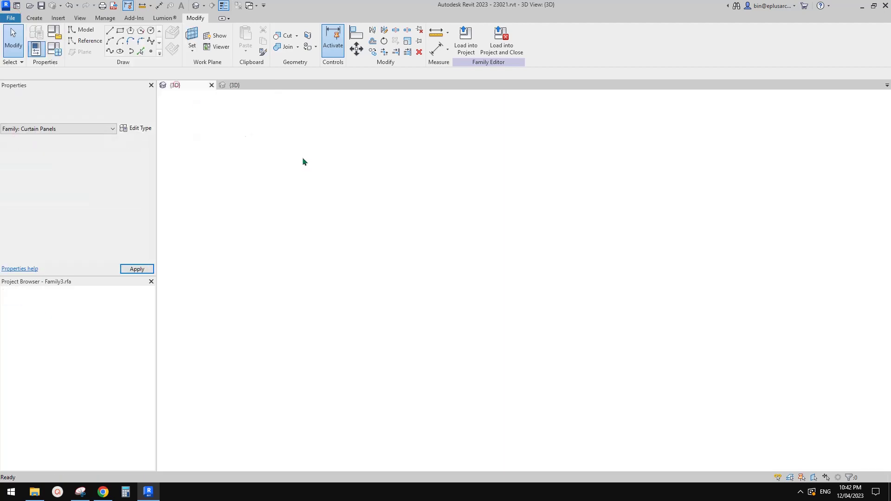
scroll(516, 242, "down", 3)
middle_click_drag(516, 242, 647, 294)
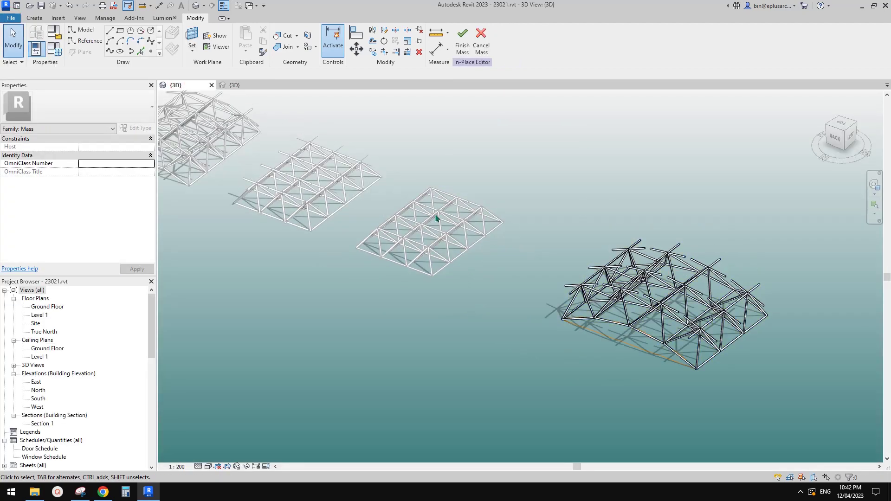
middle_click_drag(395, 208, 672, 303)
scroll(594, 260, "down", 2)
middle_click_drag(583, 269, 612, 285)
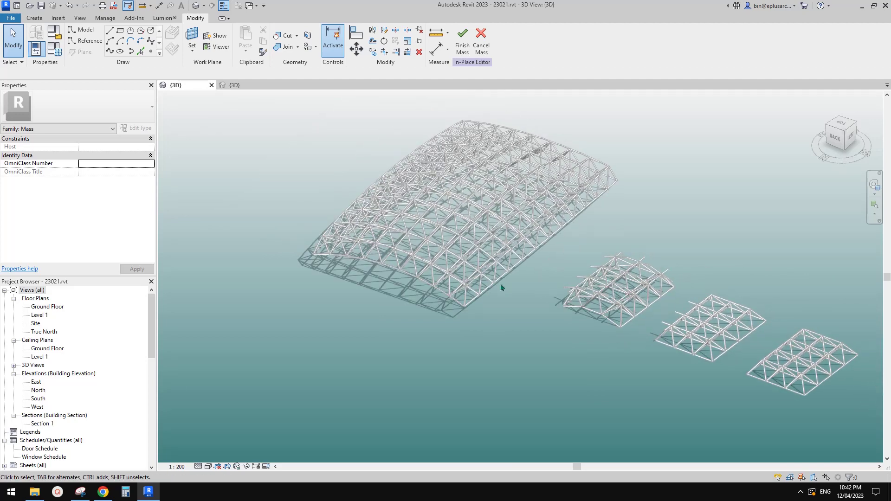
middle_click_drag(537, 296, 424, 248)
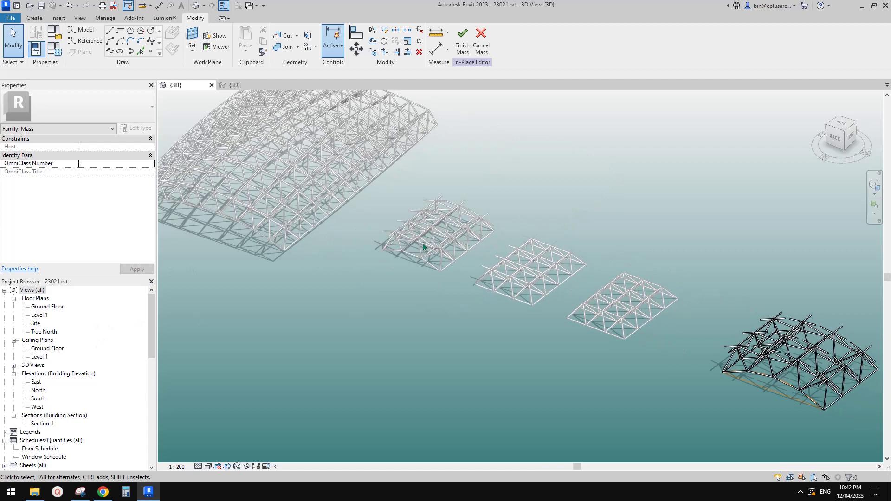
left_click(234, 85)
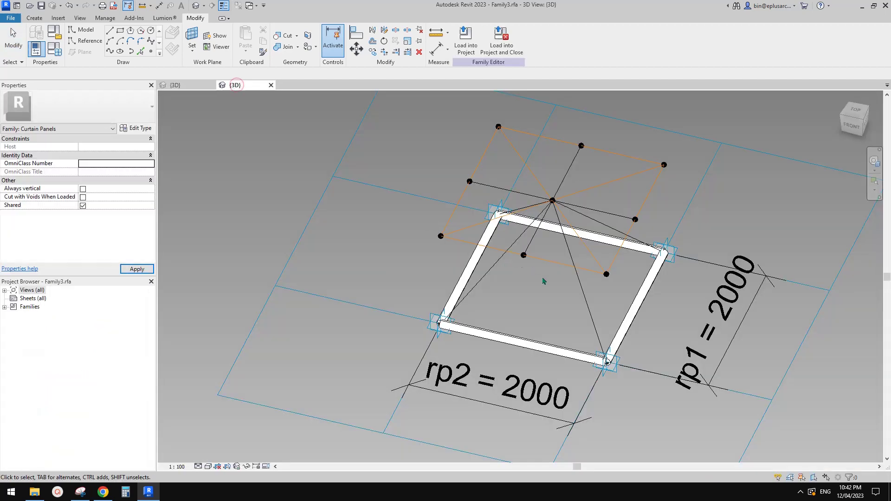
Save the panel family as Family3c.rfa and load it into the 23021 project.
left_click(10, 19)
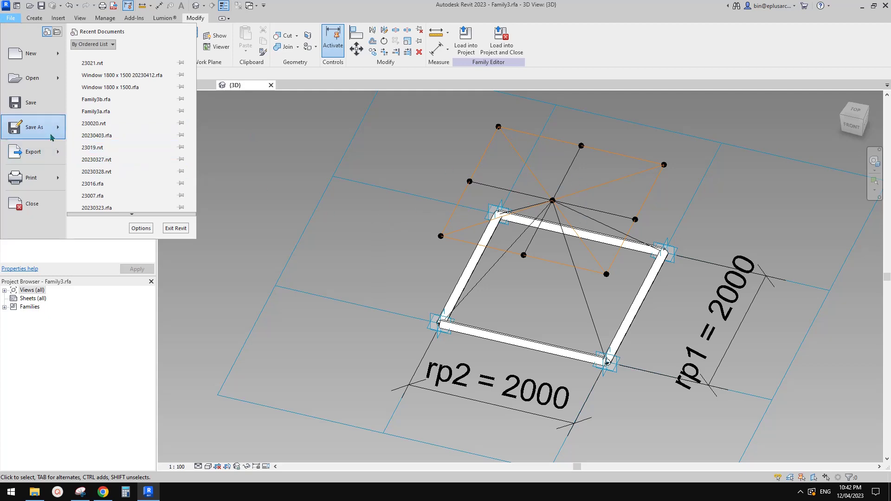
mouse_move(52, 134)
left_click(153, 123)
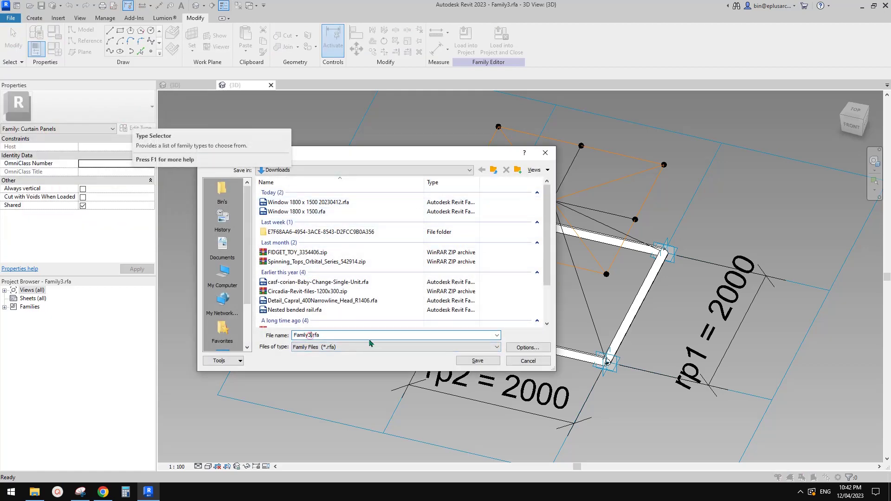
type("c")
left_click(491, 364)
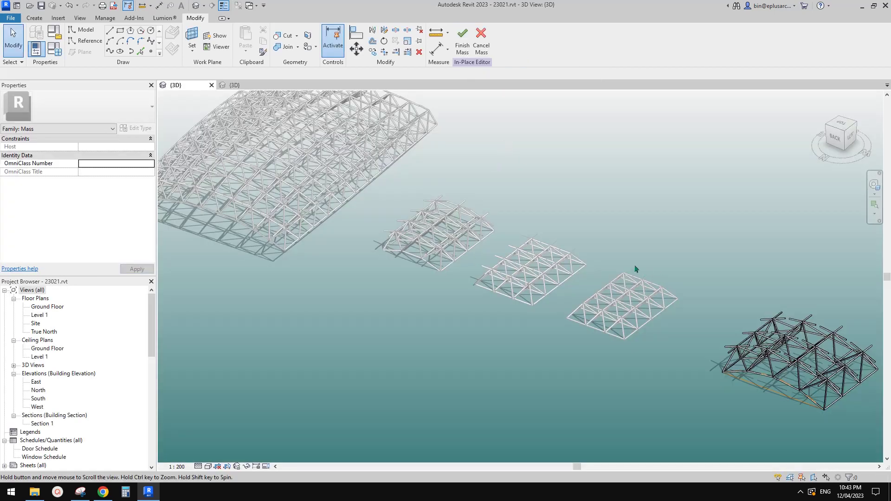
Change the small curved mass's divided surface panel type from Family3 to Family3b and examine the resulting truss.
middle_click_drag(636, 270, 431, 210)
scroll(643, 313, "up", 4)
left_click(583, 254)
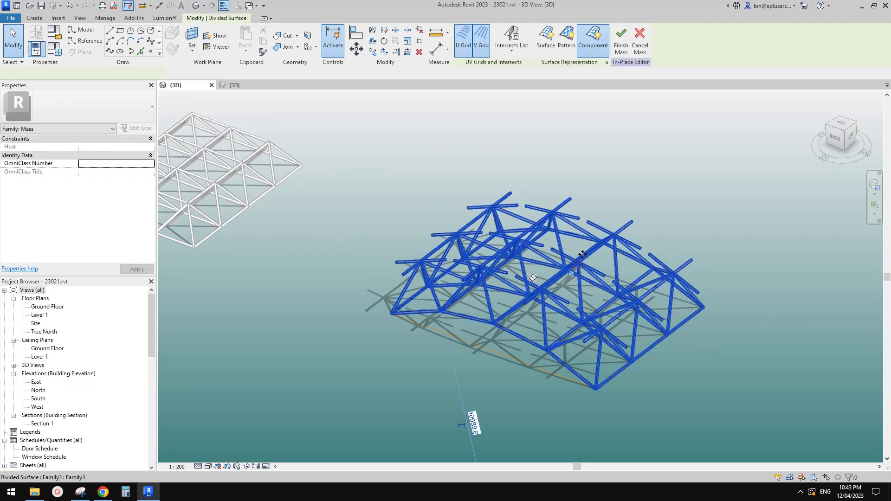
left_click(113, 115)
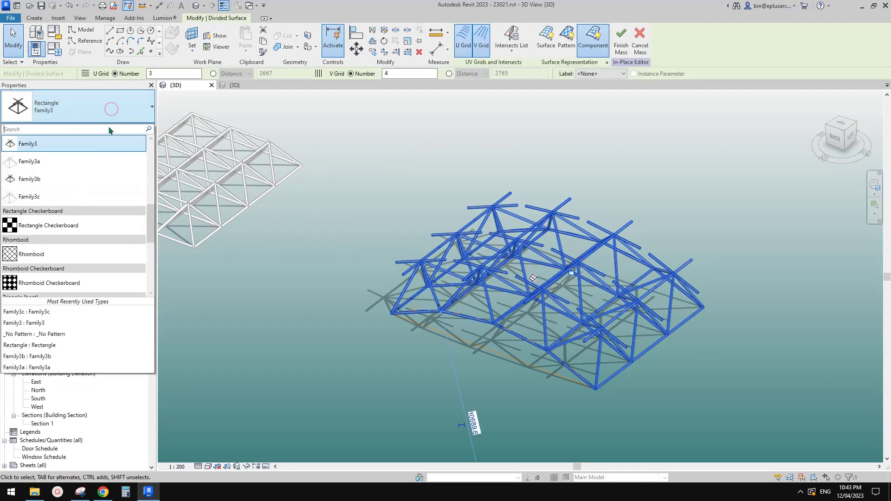
left_click(50, 181)
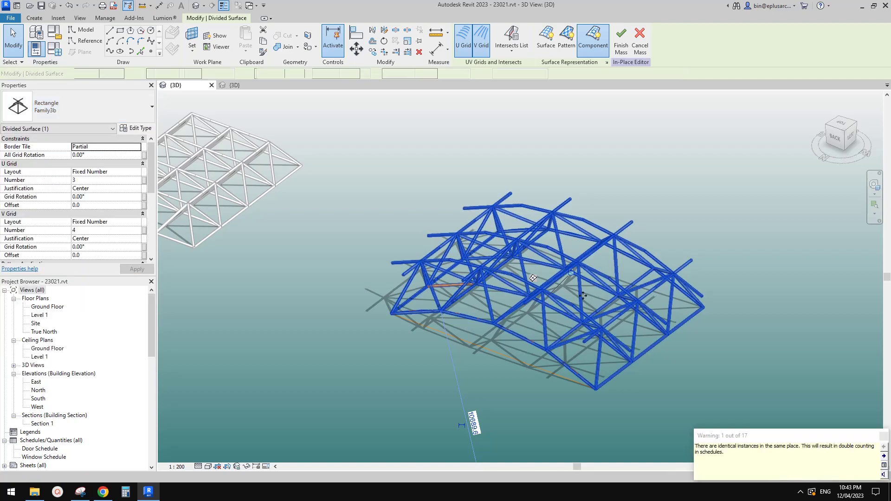
left_click(726, 273)
middle_click_drag(726, 272, 764, 214, "shift")
scroll(598, 284, "up", 3)
middle_click_drag(586, 274, 549, 289, "shift")
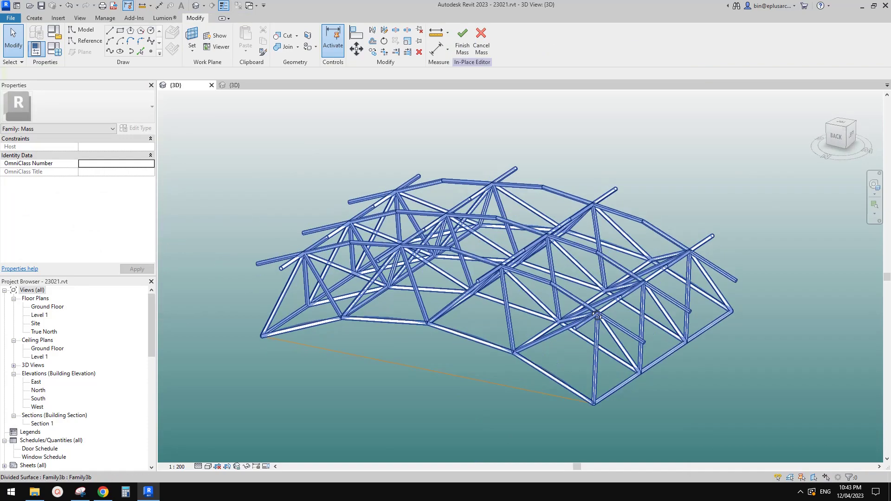
scroll(548, 288, "down", 2)
scroll(529, 301, "up", 1)
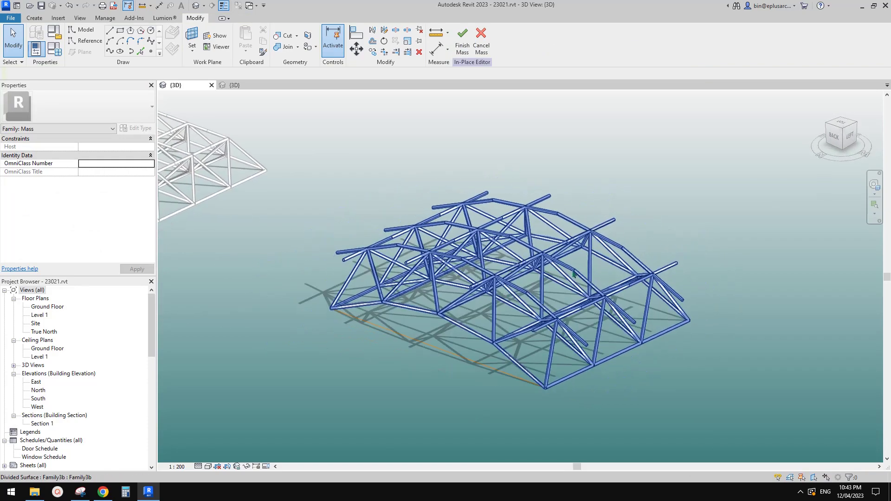
Set the curved mass's divided surface panel type to Family3c and clear the selection.
middle_click_drag(626, 256, 503, 264, "shift")
left_click(503, 264)
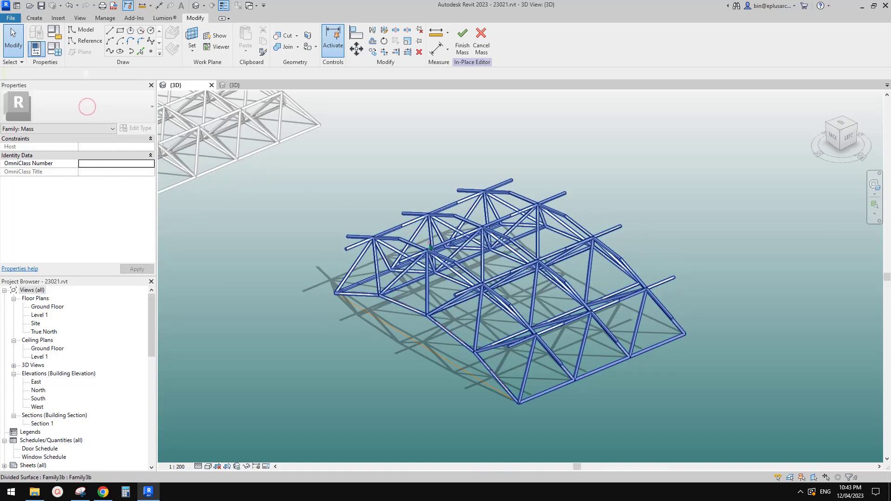
left_click(102, 107)
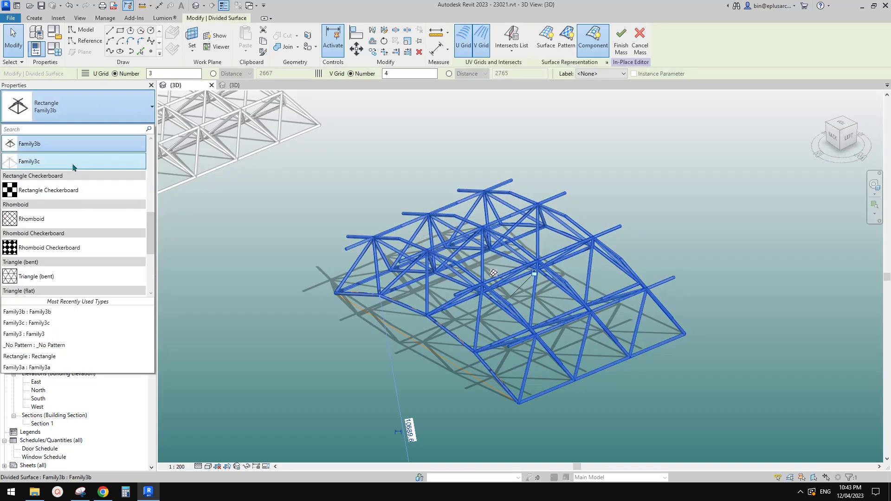
left_click(68, 161)
middle_click_drag(567, 267, 619, 319, "shift")
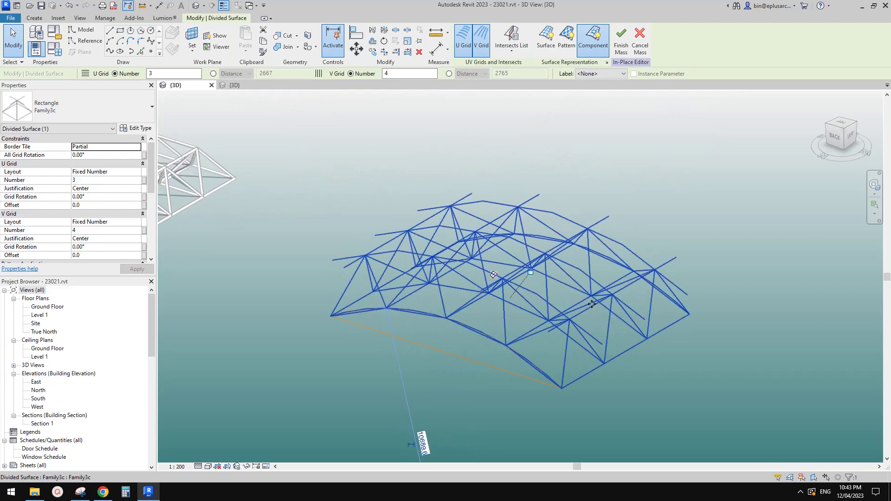
scroll(586, 303, "down", 3)
key("Escape")
Finish the in-place mass that carries the Family3c panels.
middle_click_drag(547, 300, 684, 332)
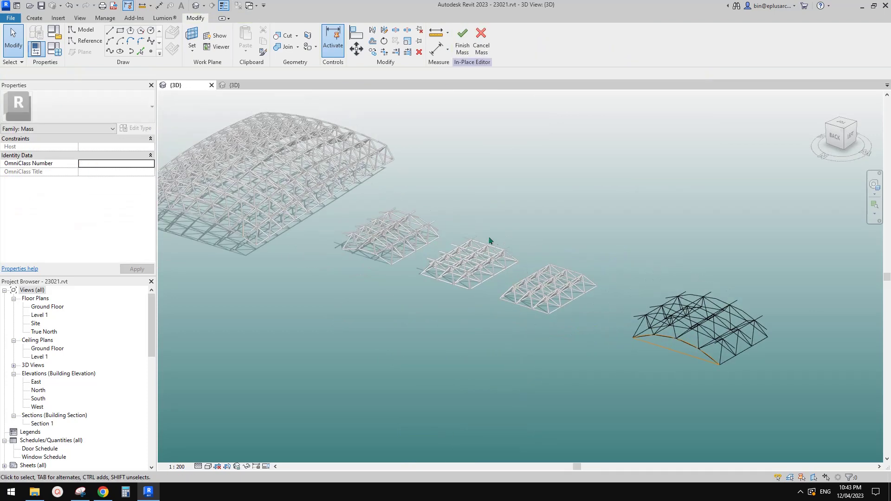
middle_click_drag(489, 236, 504, 200)
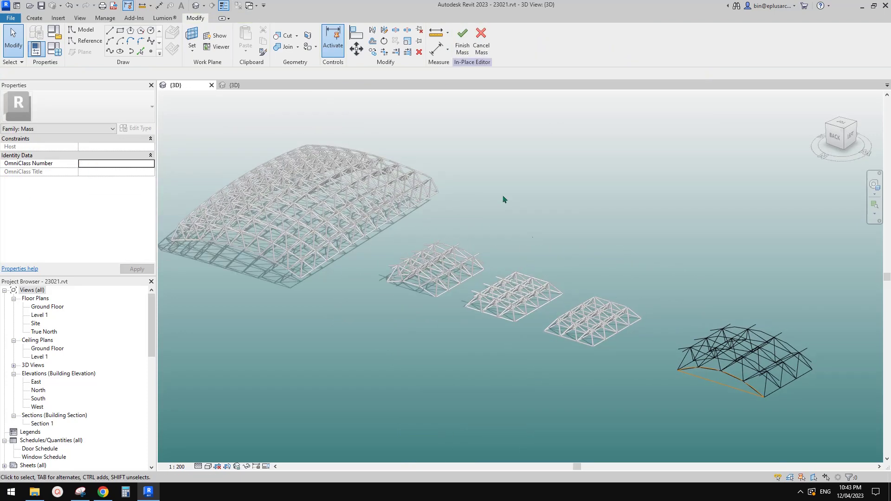
left_click(464, 50)
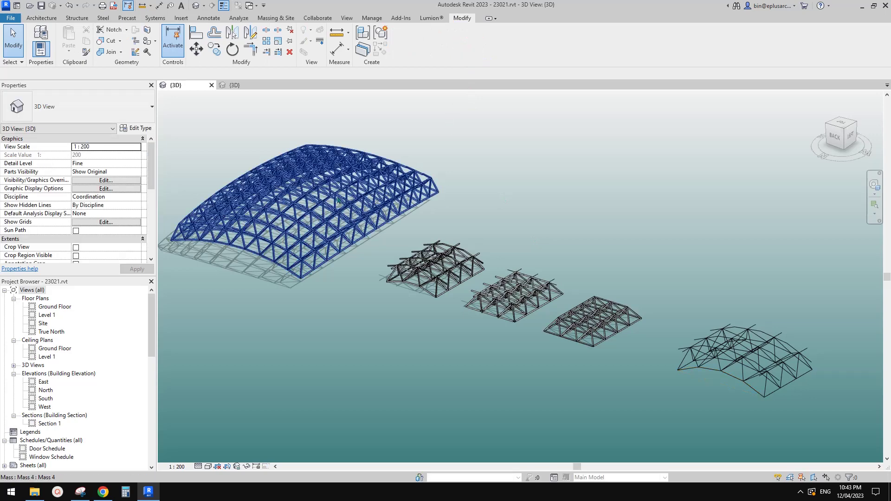
Start a new in-place model in the Mass category, accepting the suggested name.
middle_click_drag(324, 203, 407, 259, "shift")
left_click(41, 19)
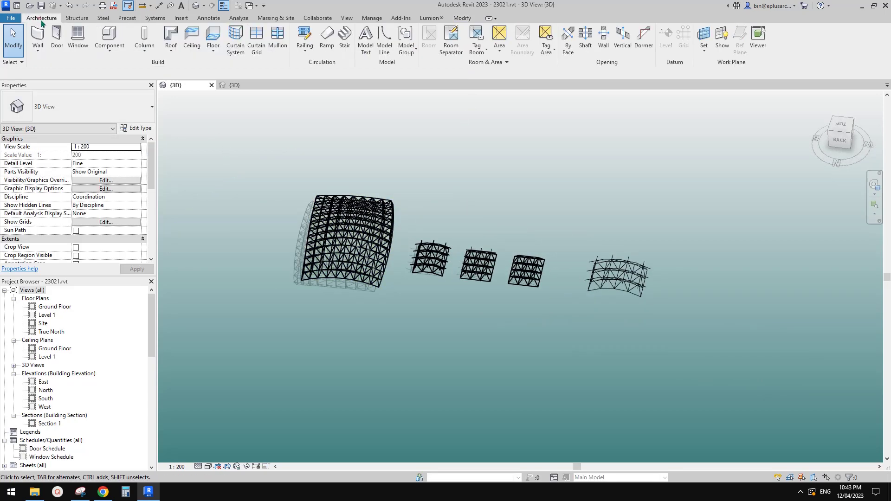
left_click(107, 52)
left_click(120, 88)
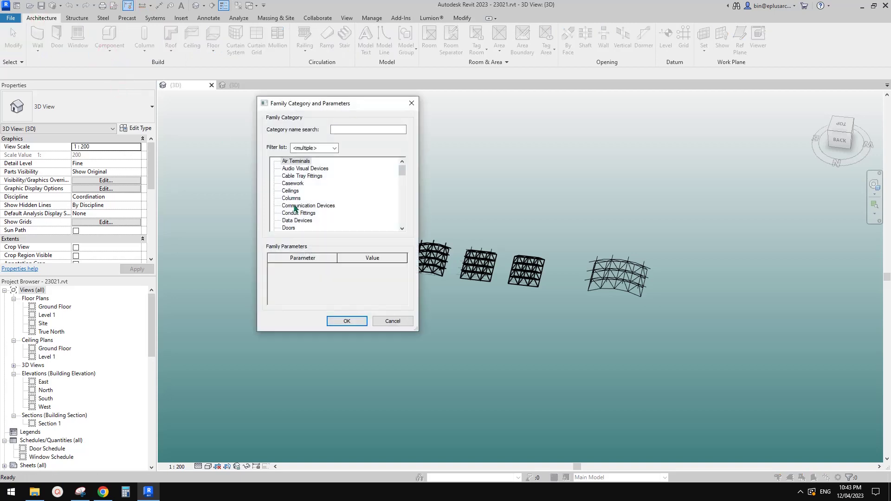
key("m")
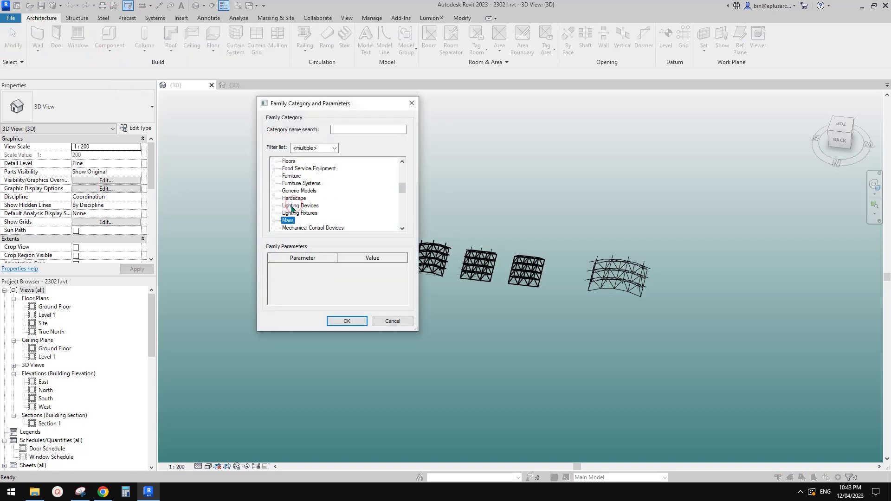
left_click(358, 324)
key("Return")
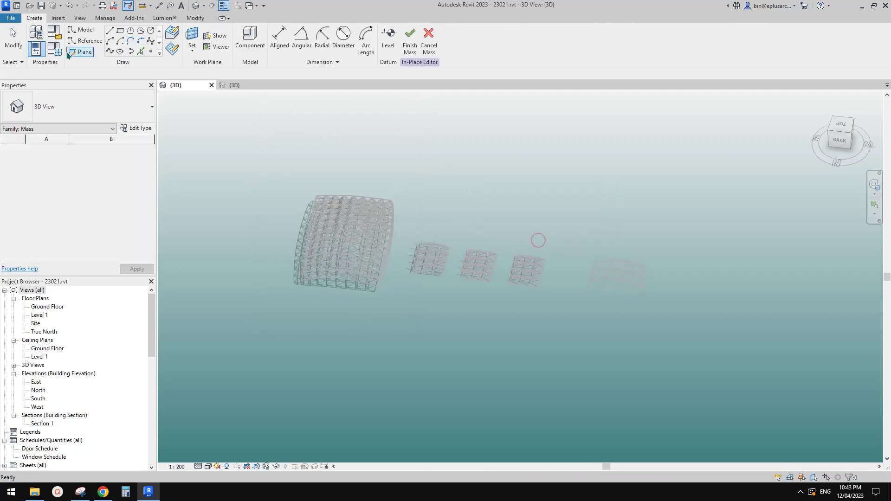
Draw a straight reference line about 16193 mm long in the empty area beside the existing masses.
left_click(85, 41)
left_click(110, 52)
middle_click_drag(691, 293, 560, 295)
key("Escape")
key("Escape")
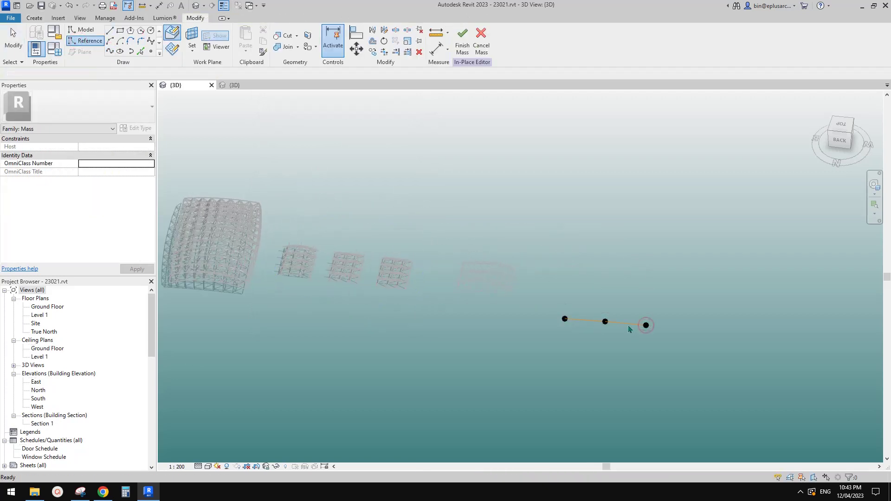
Copy the reference line twice in the top view to form three roughly parallel, unevenly spaced profile lines.
left_click(628, 325)
left_click(845, 126)
key("c")
key("o")
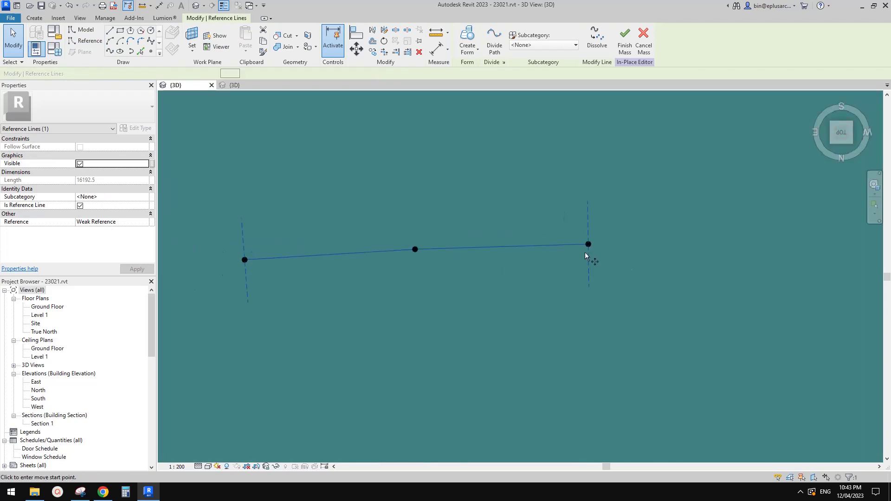
middle_click_drag(446, 246, 554, 272)
scroll(556, 273, "down", 1)
left_click(557, 272)
left_click(557, 184)
middle_click_drag(553, 118, 559, 237)
scroll(560, 236, "down", 1)
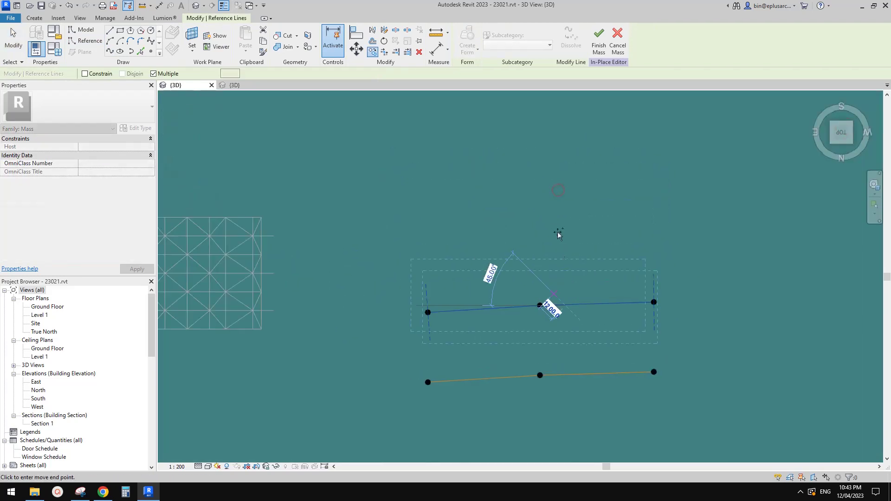
left_click(558, 197)
key("Escape")
key("Escape")
Select all three reference lines and create a surface form from them.
left_click_drag(608, 407, 573, 162)
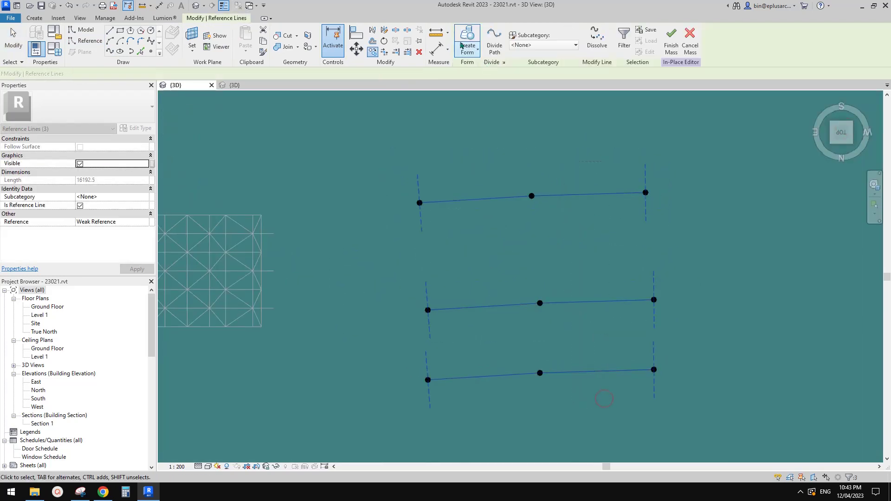
left_click(468, 40)
middle_click_drag(629, 354, 504, 70)
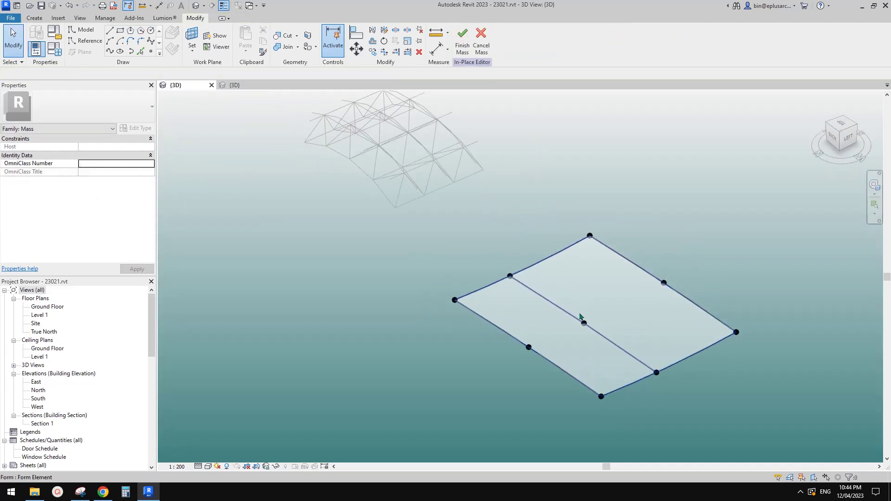
Raise the middle profile line's midpoint and one of its end points to arch the surface.
left_click(582, 320)
scroll(582, 320, "up", 1)
left_click_drag(580, 301, 581, 261)
middle_click_drag(604, 298, 672, 229, "shift")
left_click(722, 333)
left_click_drag(723, 323, 723, 296)
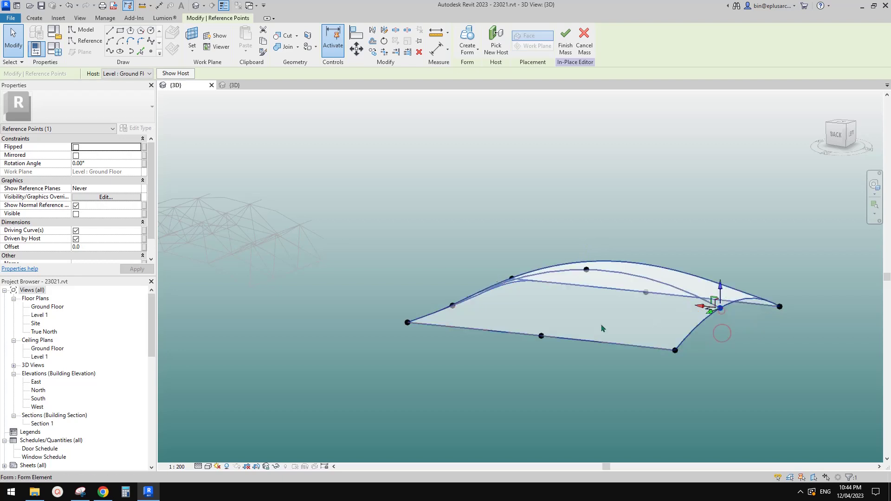
Raise the front outer profile's midpoint to an offset of about 668 mm, and raise one of that profile's corner points.
left_click(542, 337)
left_click_drag(542, 316, 542, 303)
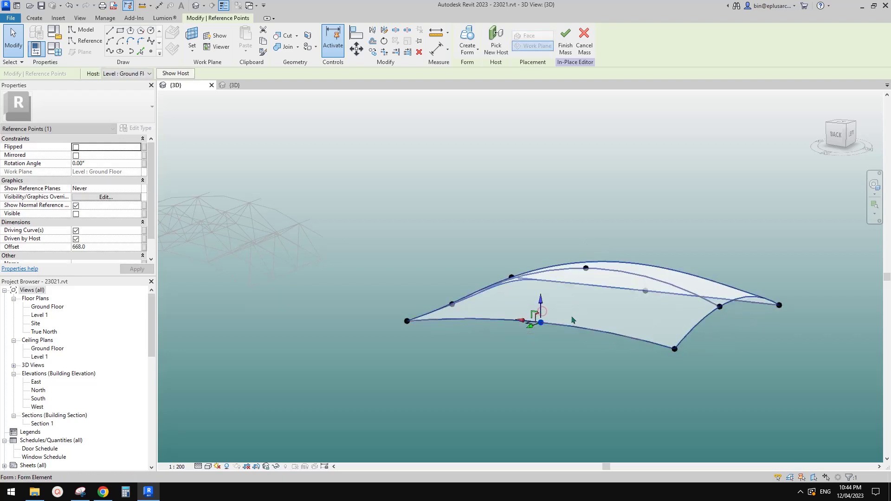
middle_click_drag(559, 284, 597, 274, "shift")
left_click(399, 342)
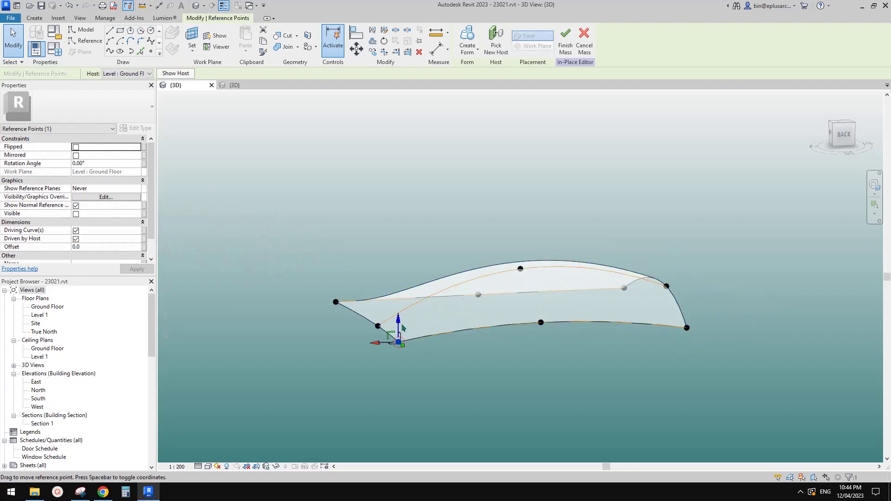
left_click_drag(399, 321, 447, 290)
key("Escape")
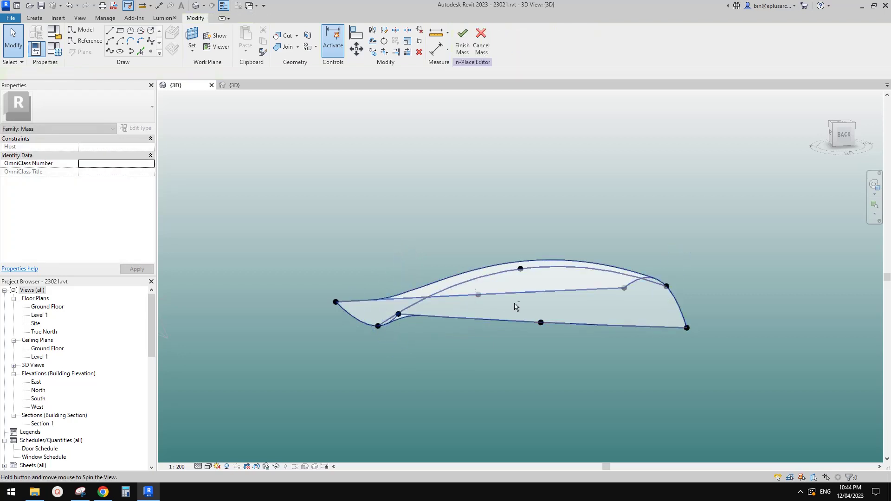
Select the curved form and divide its surface.
middle_click_drag(515, 306, 557, 253, "shift")
left_click(491, 302)
middle_click_drag(524, 301, 501, 346, "shift")
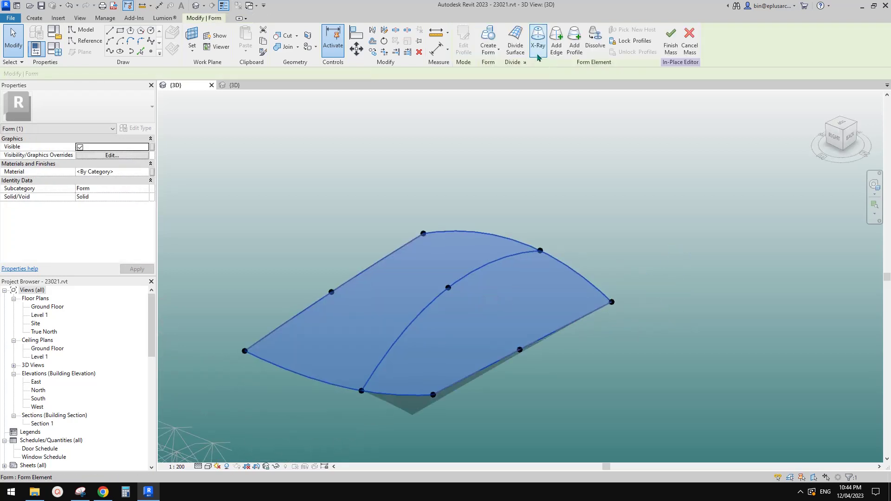
left_click(517, 42)
left_click(515, 42)
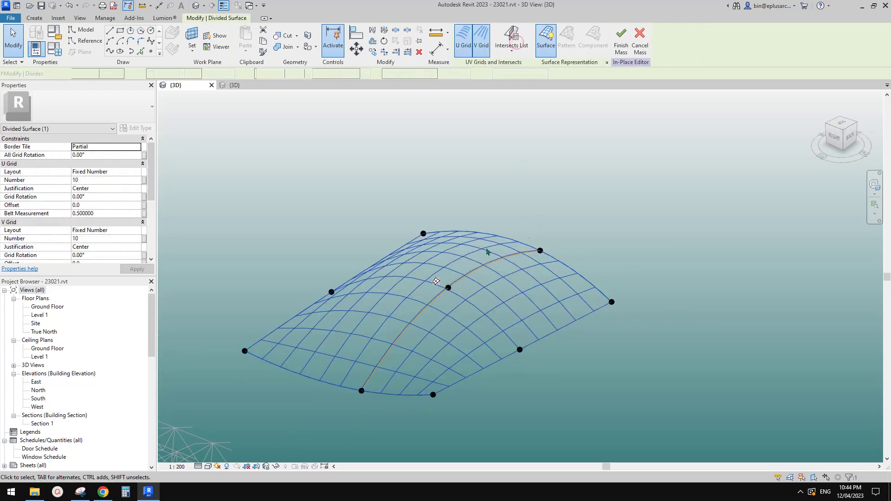
Set both the U grid and V grid numbers of the divided surface to 5.
left_click(120, 171)
left_click(138, 173)
left_click(136, 172)
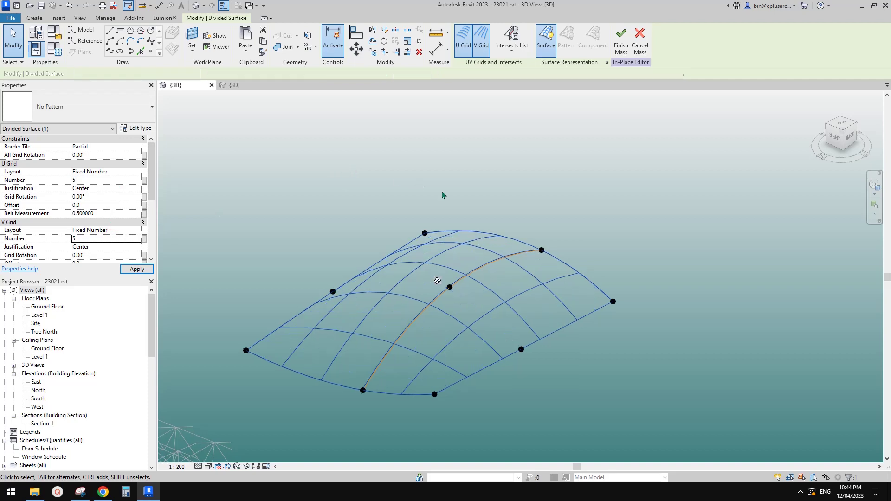
middle_click_drag(443, 196, 341, 270, "shift")
scroll(431, 295, "down", 2)
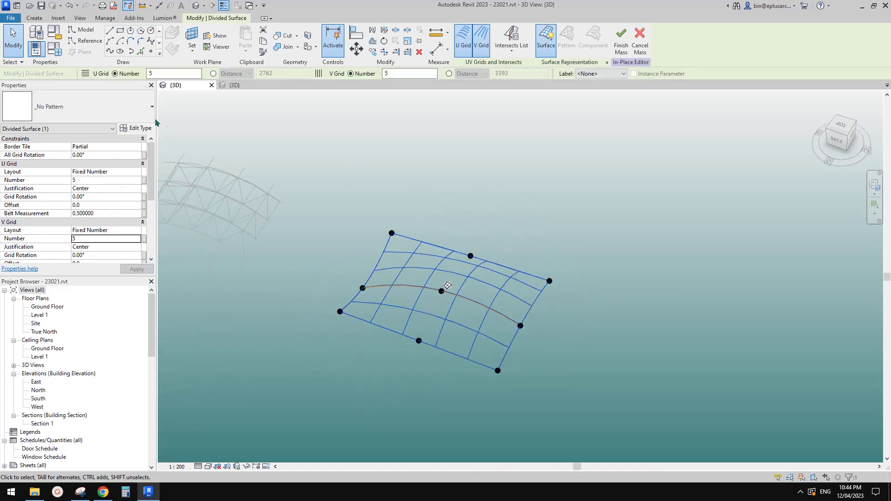
Apply the Family3c panel type to the divided surface and clear the selection.
left_click(118, 109)
scroll(74, 242, "down", 3)
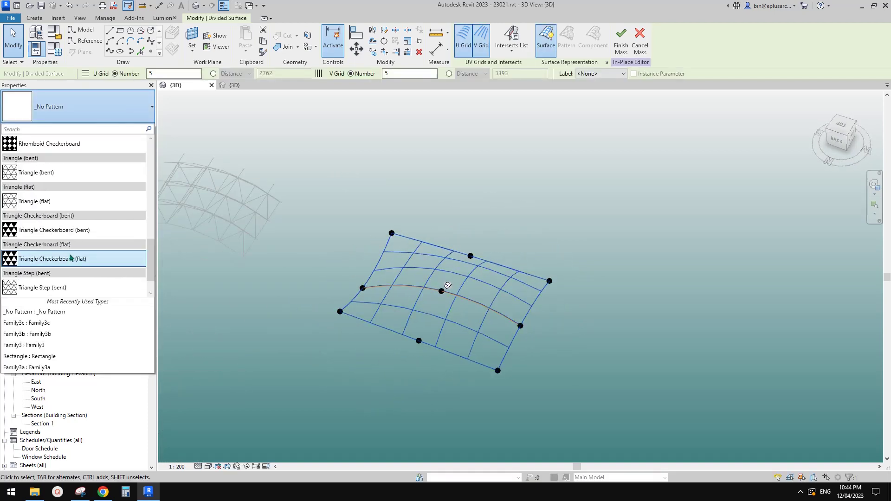
scroll(70, 246, "up", 4)
left_click(49, 196)
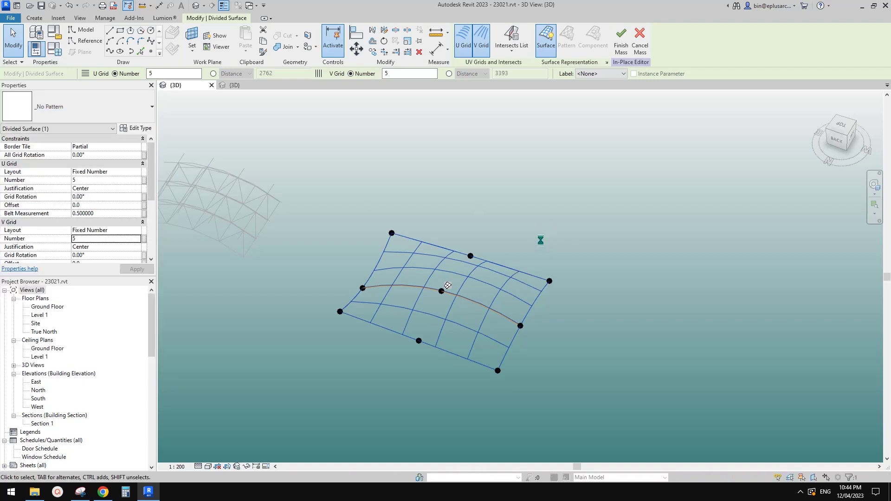
left_click(542, 249)
scroll(481, 295, "up", 2)
middle_click_drag(481, 296, 605, 324, "shift")
Turn on Component Flip for the divided surface so the Family3c panels face the opposite side.
left_click(607, 327)
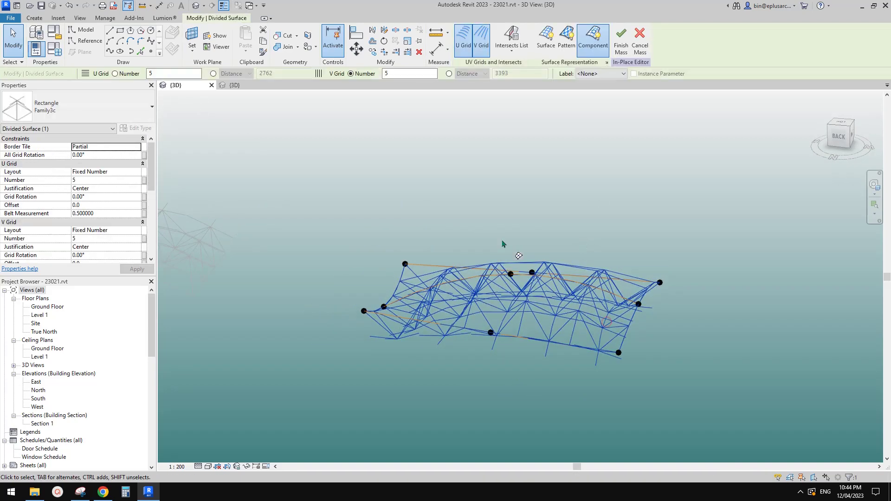
scroll(79, 220, "down", 5)
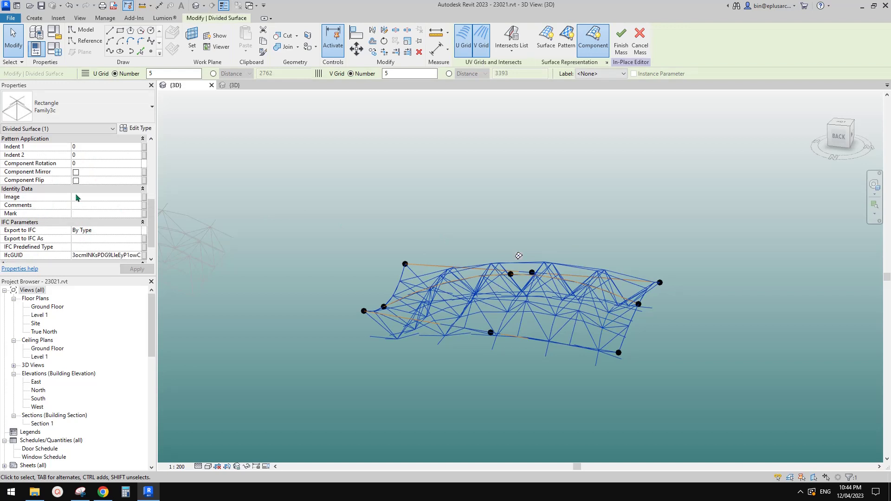
left_click(74, 182)
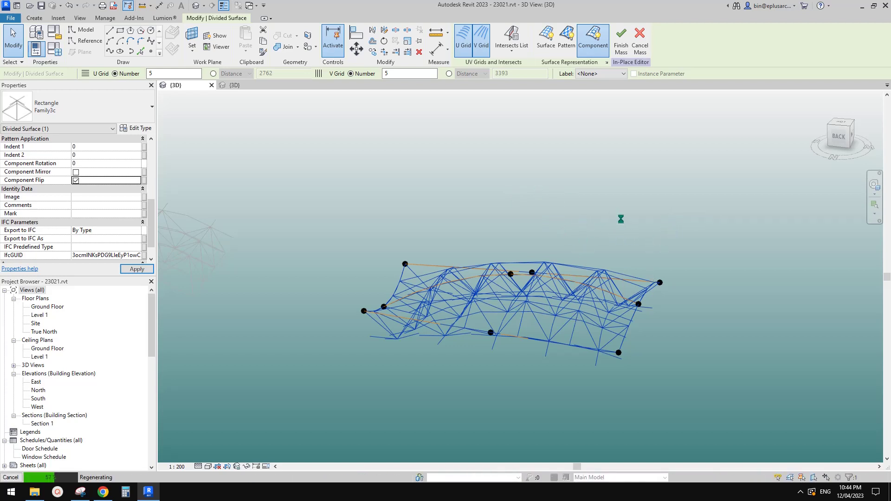
left_click(637, 234)
scroll(667, 265, "up", 1)
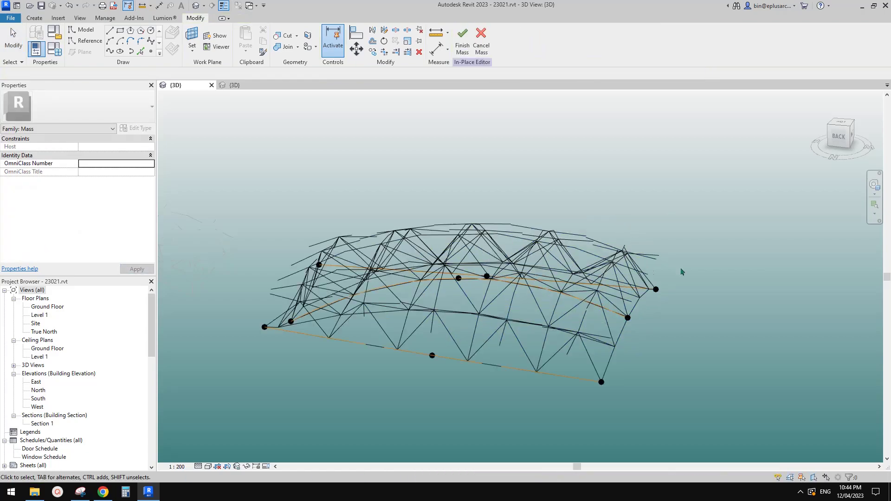
middle_click_drag(681, 270, 418, 176, "shift")
Examine the lines and base members of the panel in the Family3c family.
left_click(240, 86)
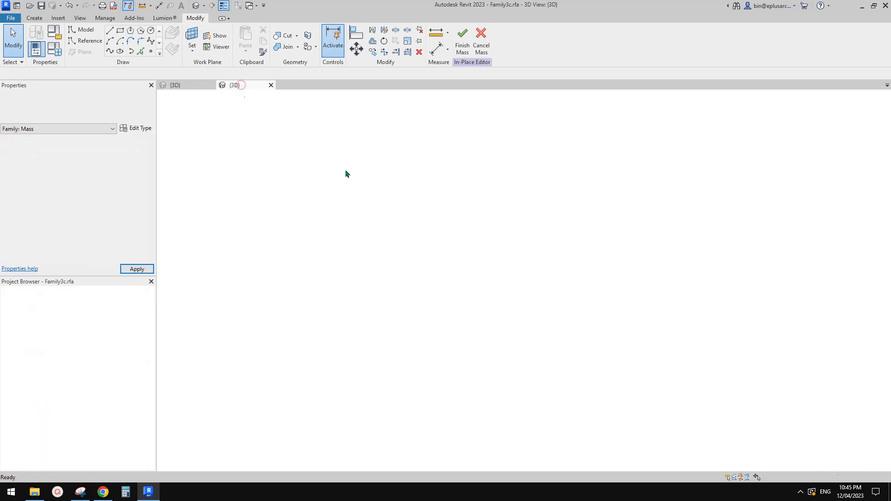
scroll(608, 260, "up", 2)
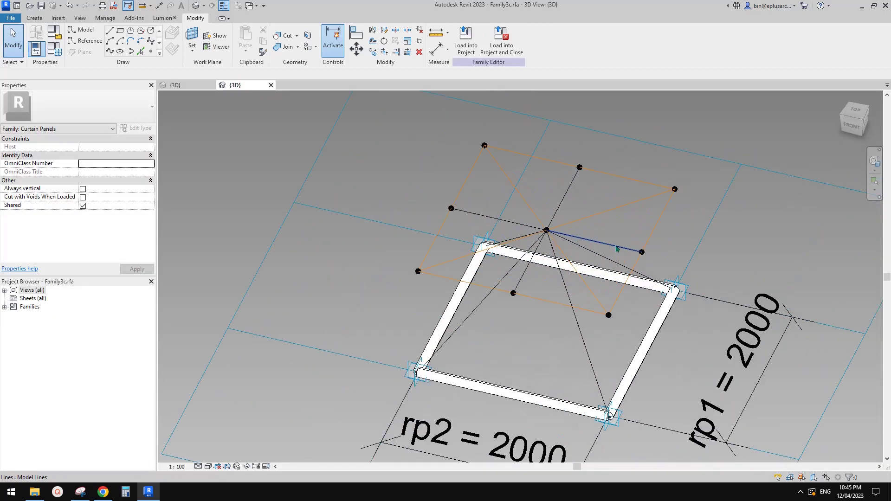
scroll(533, 276, "down", 1)
scroll(569, 306, "up", 1)
middle_click_drag(593, 300, 586, 275, "shift")
Return to the project and finish the in-place mass carrying the flipped Family3c panels.
left_click(193, 85)
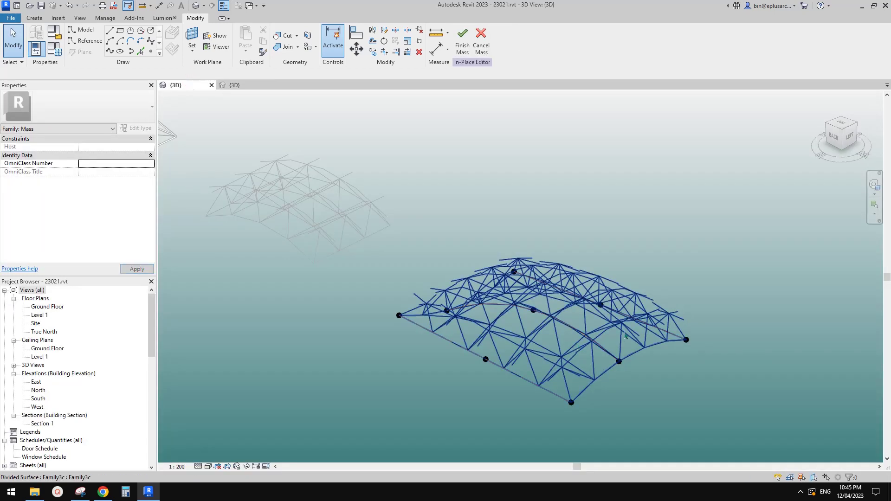
scroll(597, 351, "up", 4)
middle_click_drag(595, 349, 577, 348, "shift")
middle_click_drag(577, 348, 617, 309)
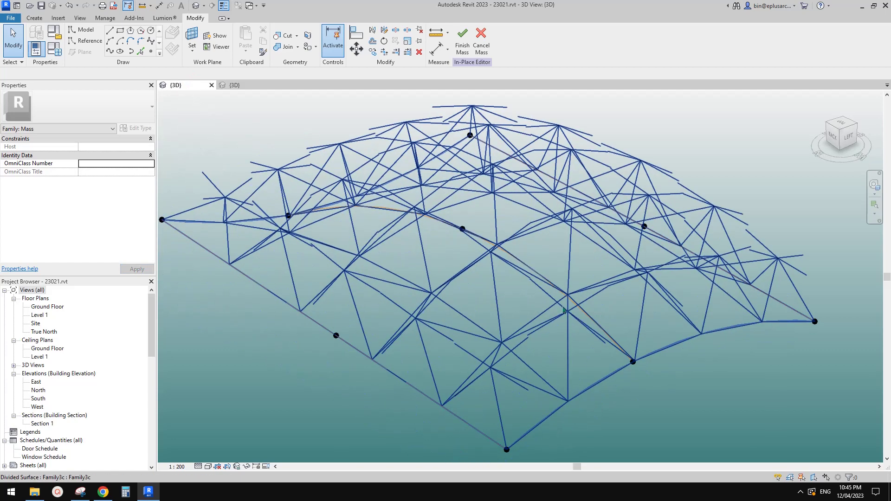
left_click(461, 51)
Place 101.6x3.2CHS circular hollow section beams on several picked truss lines of the new mass.
left_click(76, 19)
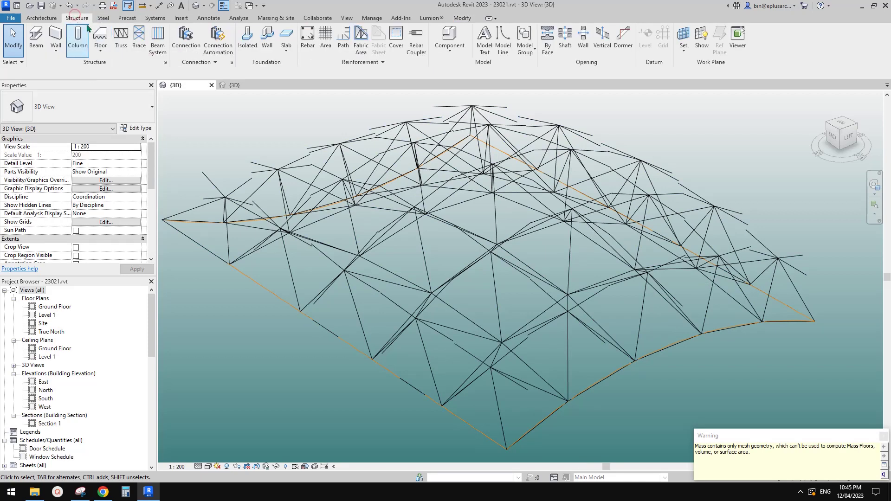
left_click(36, 35)
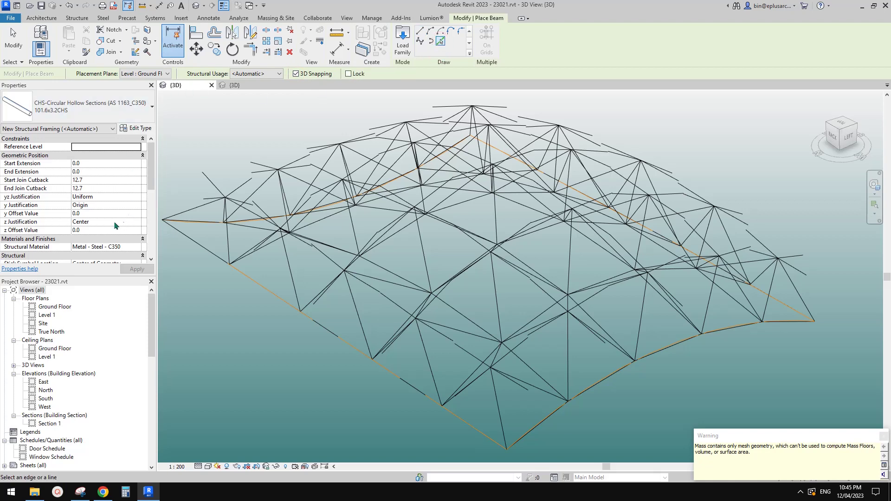
middle_click_drag(533, 304, 532, 302)
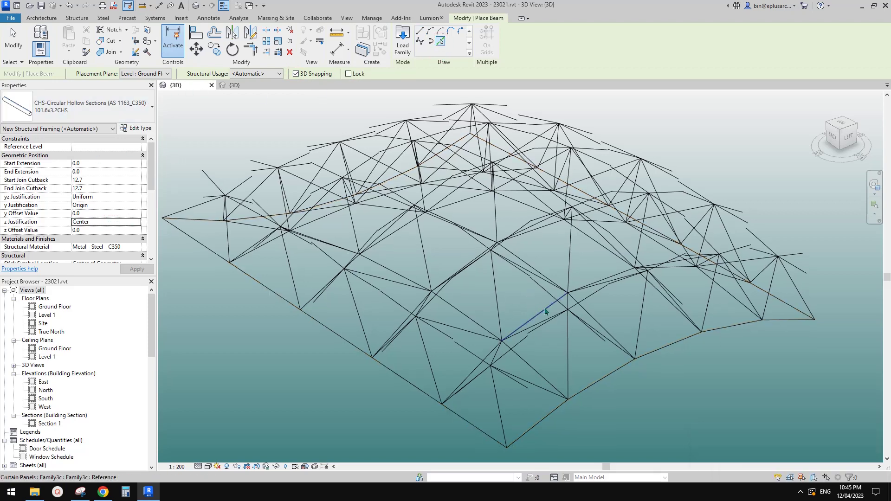
left_click(546, 310)
middle_click_drag(579, 284, 540, 298, "shift")
scroll(534, 289, "up", 2)
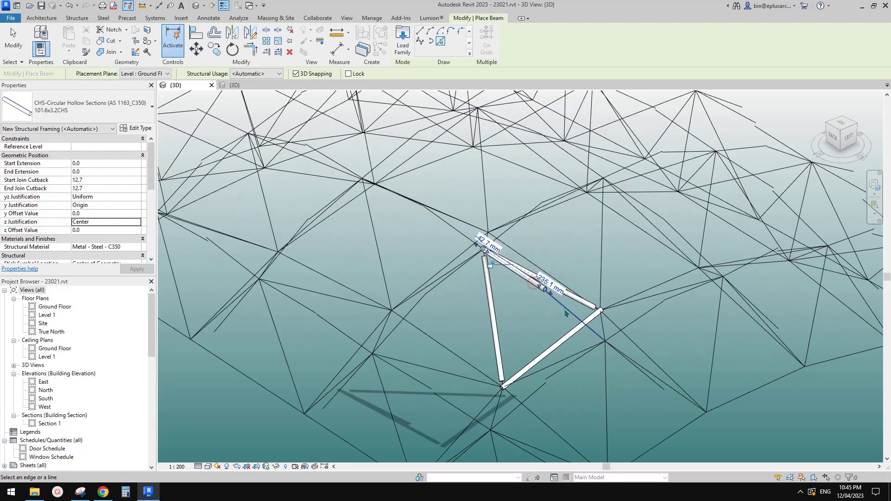
key("Escape")
key("Escape")
Copy the new curved truss mass into the empty area beside it and clear the selection.
scroll(629, 330, "down", 1)
middle_click_drag(629, 330, 587, 372, "shift")
left_click(533, 292)
scroll(533, 291, "down", 1)
key("m")
key("v")
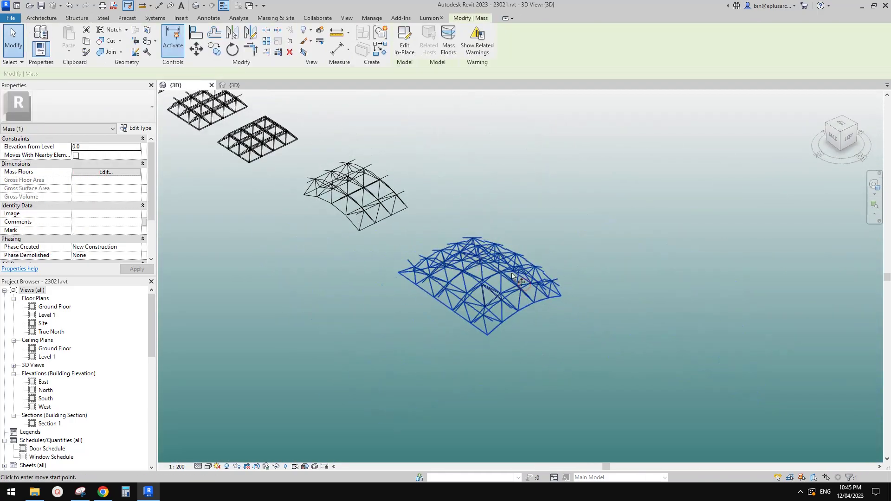
left_click(512, 273)
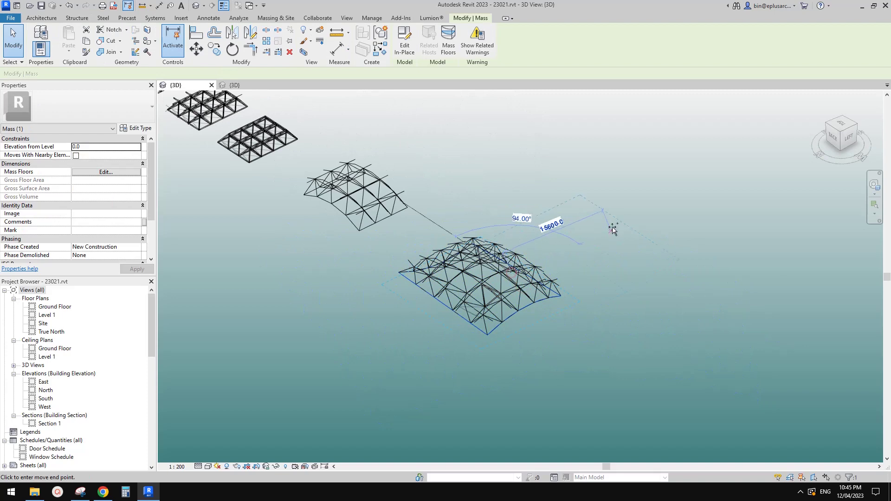
left_click(638, 199)
scroll(567, 291, "up", 4)
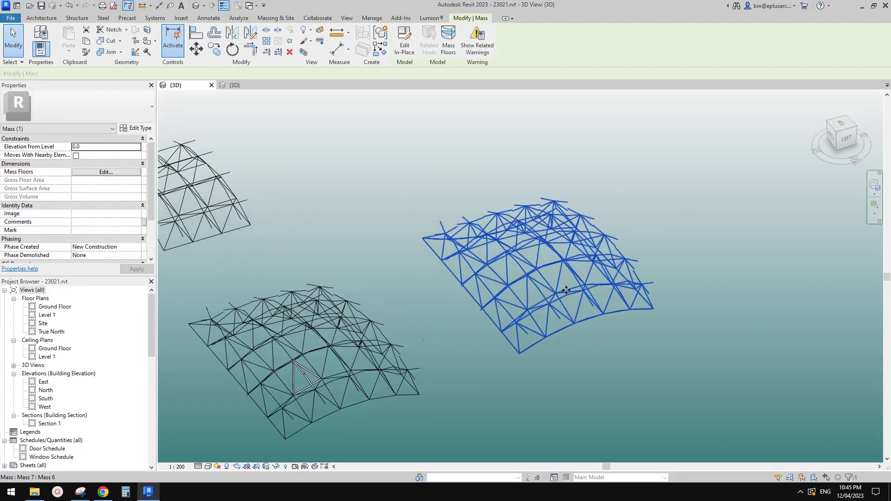
scroll(567, 290, "up", 2)
key("Escape")
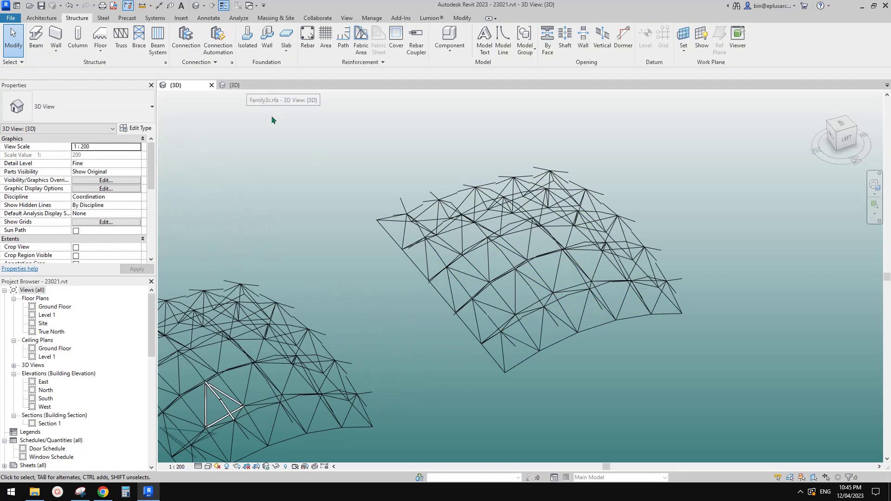
Make the four Family4 base members of the Family3c panel visible and clear the selection.
left_click(237, 87)
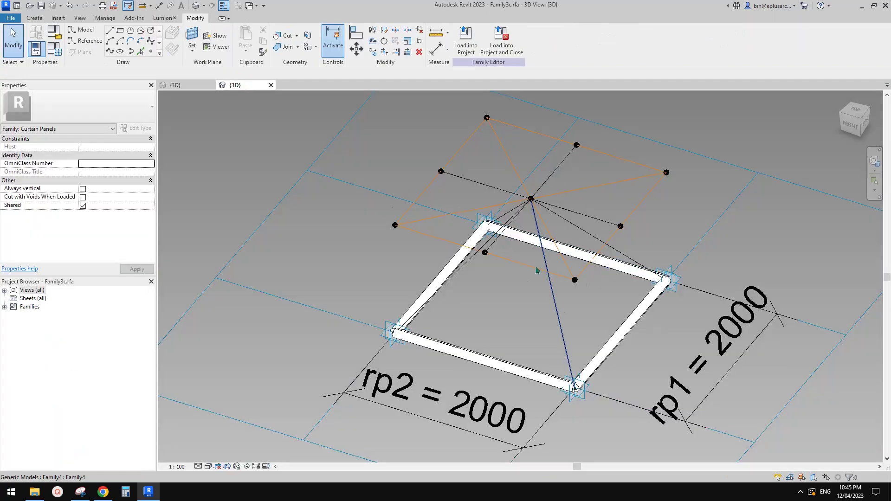
middle_click_drag(611, 318, 570, 329, "shift")
left_click(620, 346)
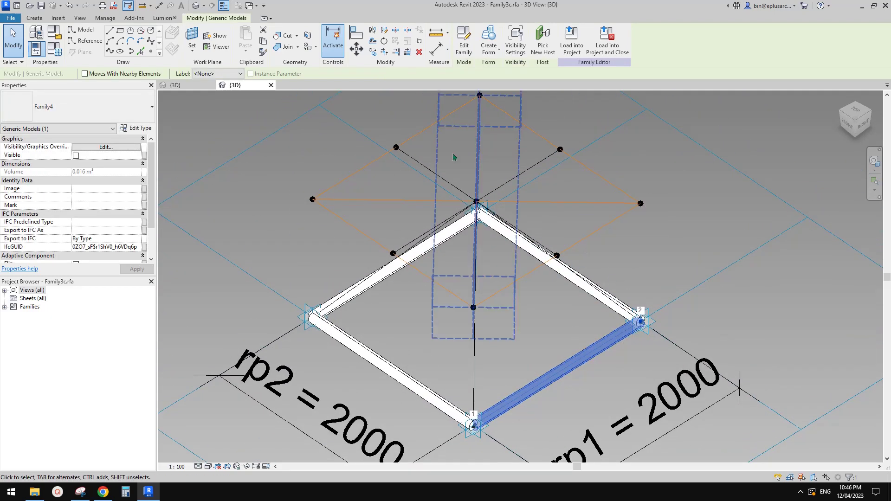
scroll(515, 261, "down", 1)
middle_click_drag(544, 286, 549, 277, "shift")
left_click(404, 286, "ctrl")
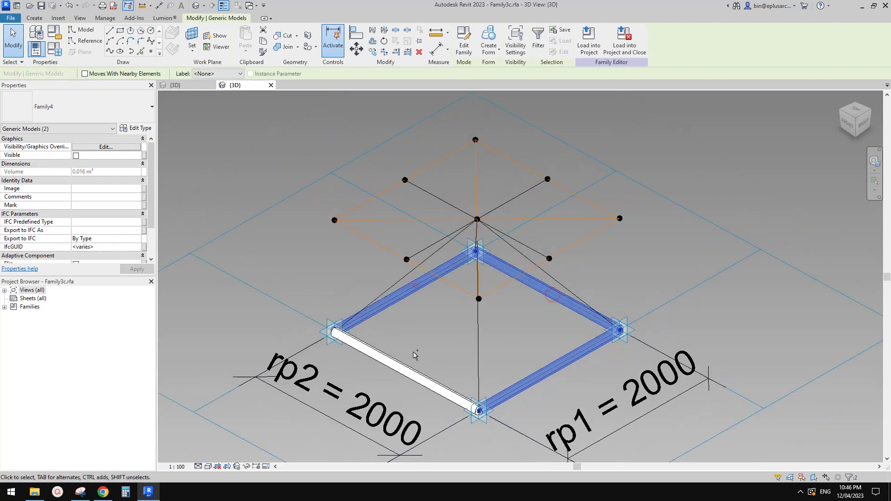
left_click(411, 374, "ctrl")
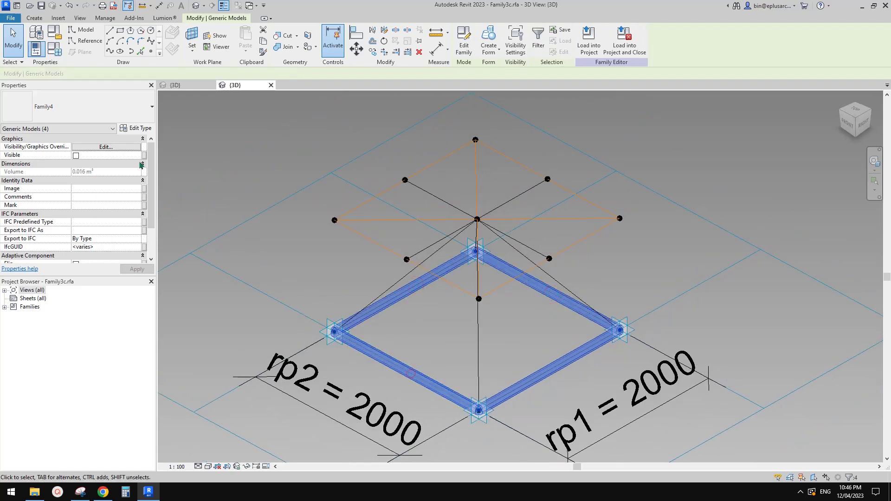
left_click(76, 156)
middle_click_drag(491, 299, 482, 301)
left_click(549, 308)
left_click(548, 302)
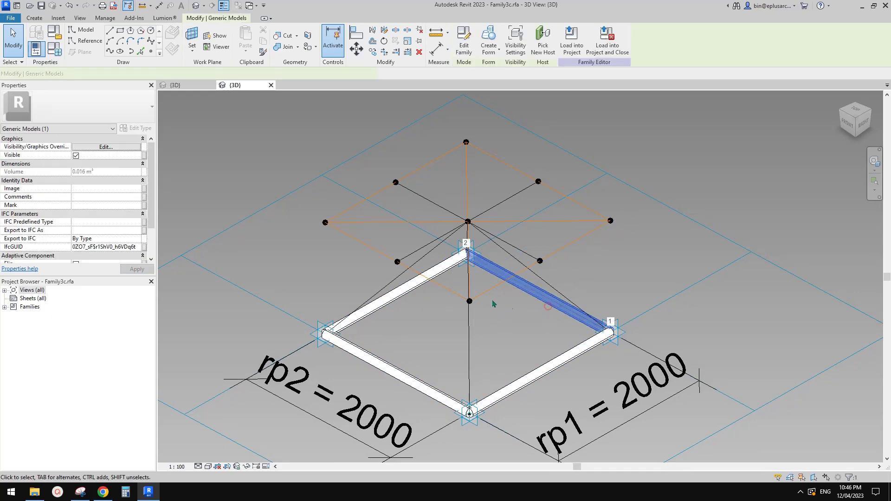
middle_click_drag(548, 301, 557, 260, "shift")
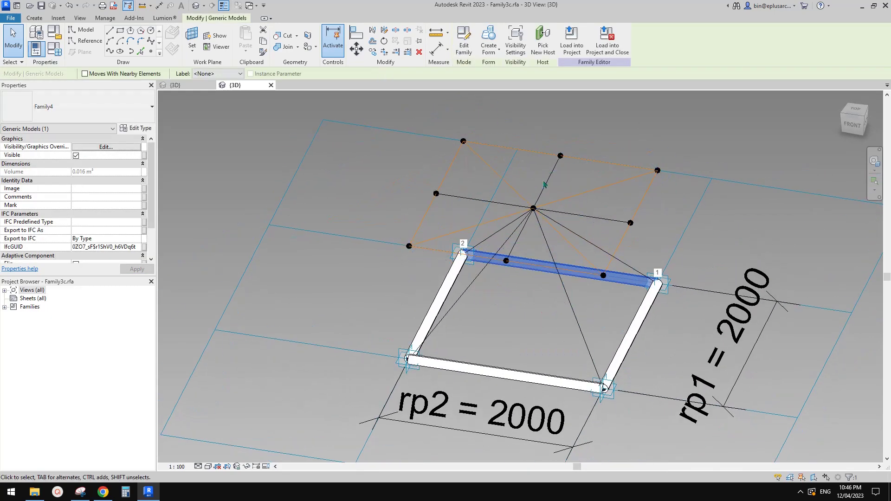
mouse_move(630, 277)
middle_mouse_down("shift")
mouse_move(571, 294)
mouse_move(617, 286)
middle_mouse_up("shift")
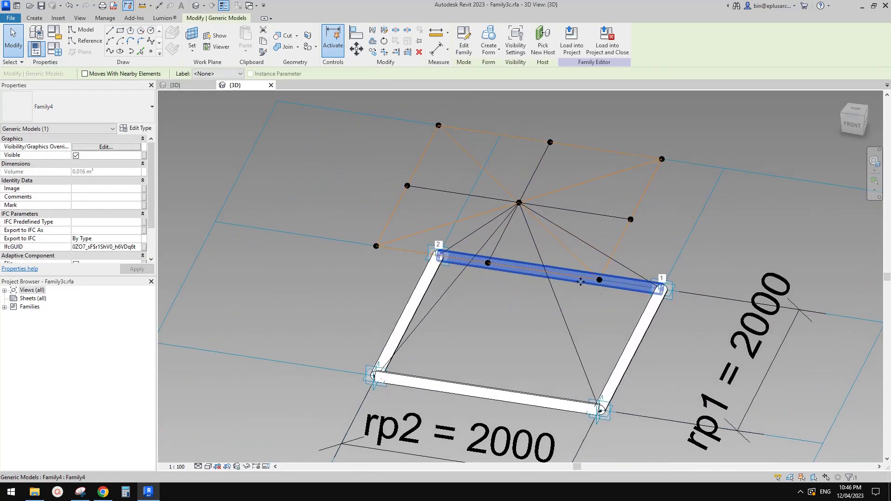
middle_click_drag(566, 308, 565, 316)
left_click(590, 308)
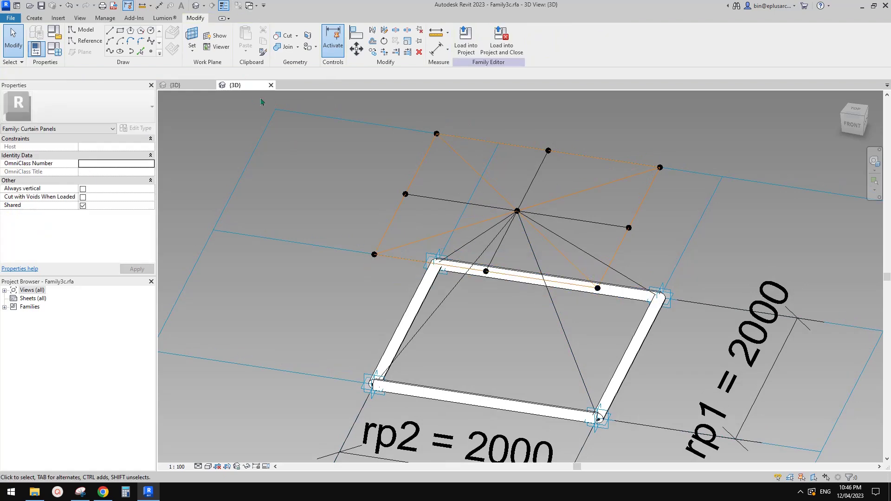
Place Family4 components along the four sloping lines running from the panel's base corners to the apex.
left_click(35, 18)
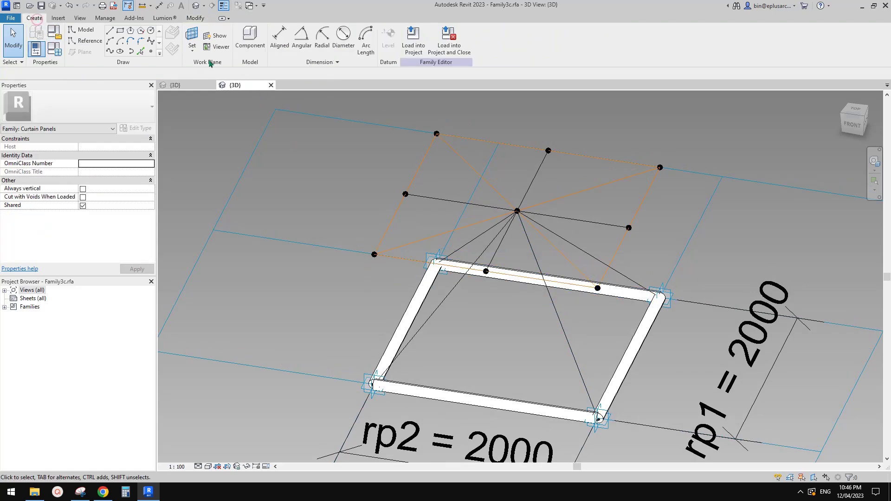
left_click(250, 38)
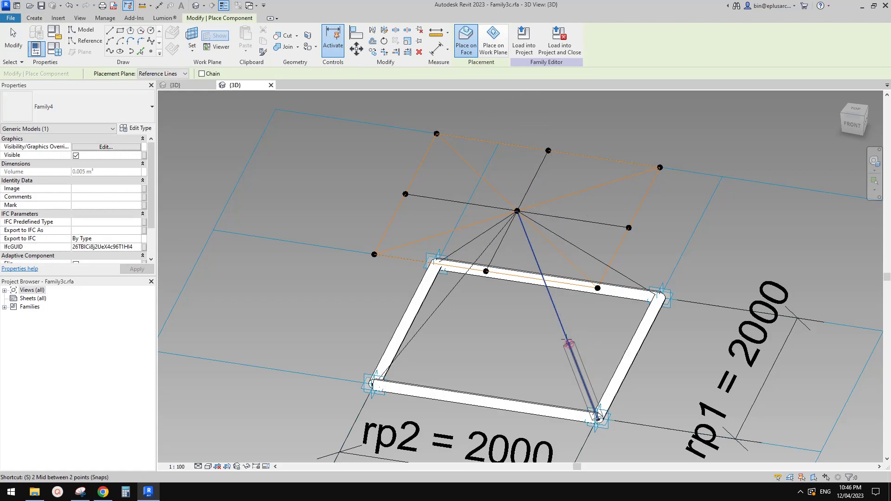
key("Tab")
key("Tab")
left_click(565, 335)
middle_click_drag(564, 336, 587, 302, "shift")
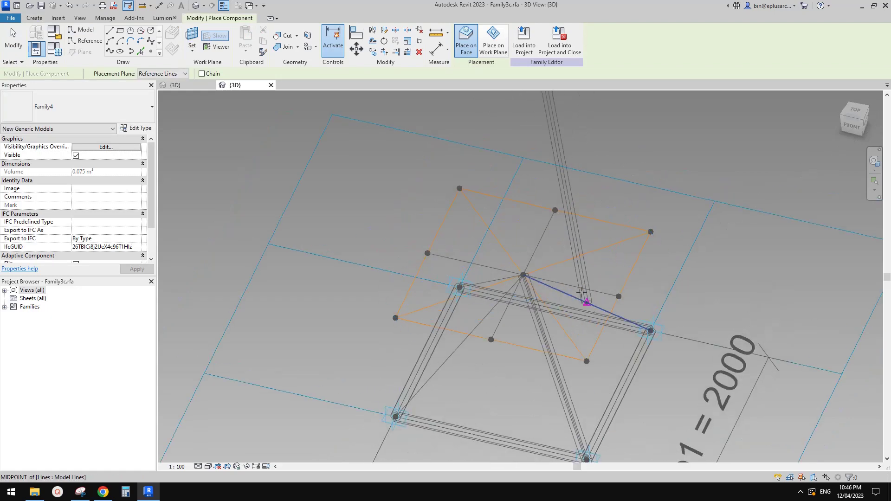
left_click(458, 349)
left_click(523, 275)
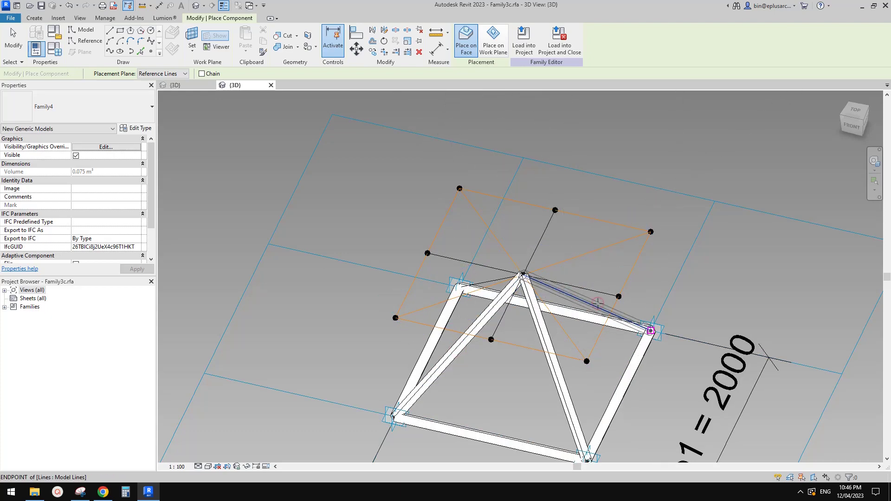
left_click(598, 303)
left_click(492, 279)
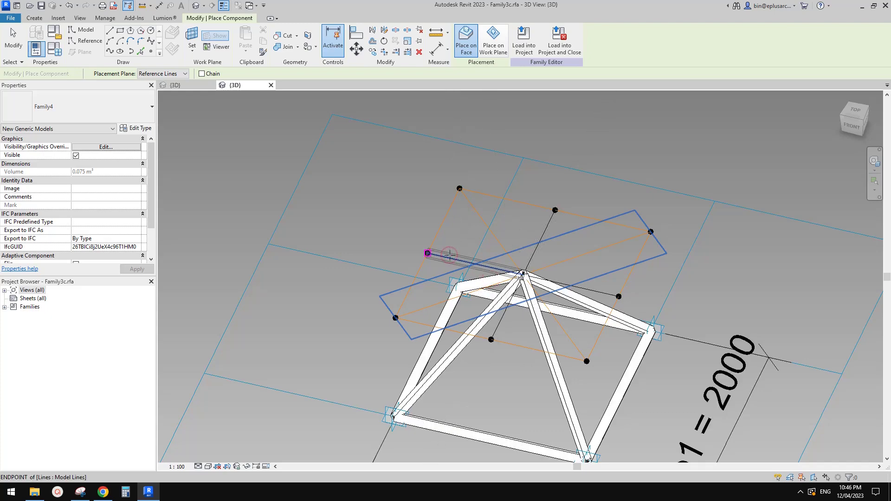
Place Family4 components along the four upper lines running outward from the apex and end the placement.
left_click(427, 253)
left_click(549, 225)
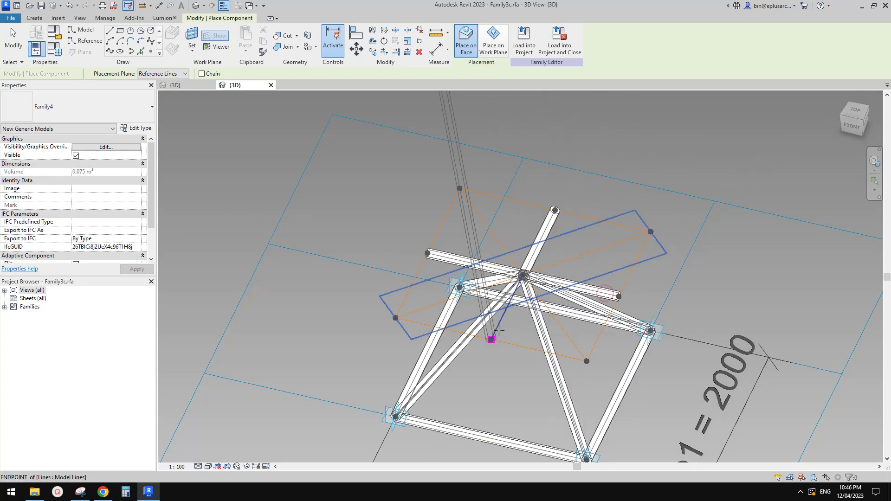
key("Escape")
key("Escape")
middle_click_drag(632, 311, 611, 248, "shift")
middle_click_drag(640, 286, 654, 304)
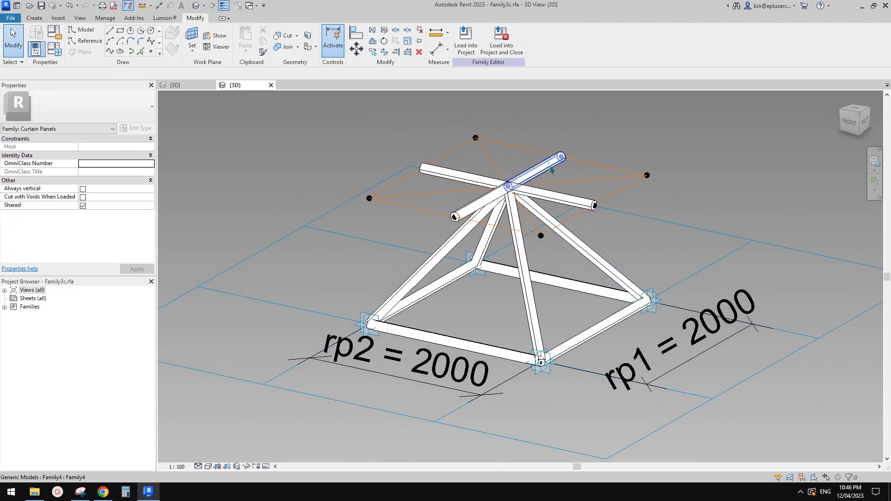
Associate the Visible property of the upper member on the panel's left side with family parameter 1.
left_click(550, 167)
middle_click_drag(494, 198, 599, 260)
scroll(622, 219, "up", 2)
left_click(517, 236)
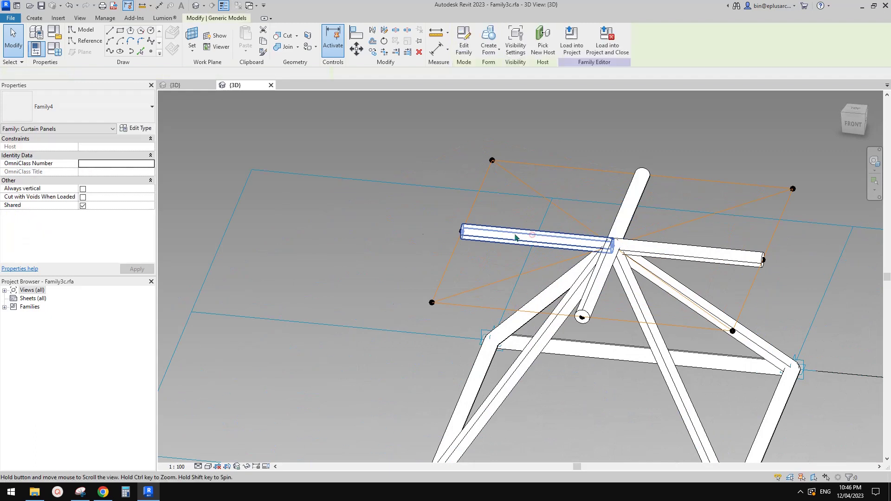
left_click(516, 237)
middle_click_drag(515, 238, 473, 240)
scroll(101, 218, "down", 3)
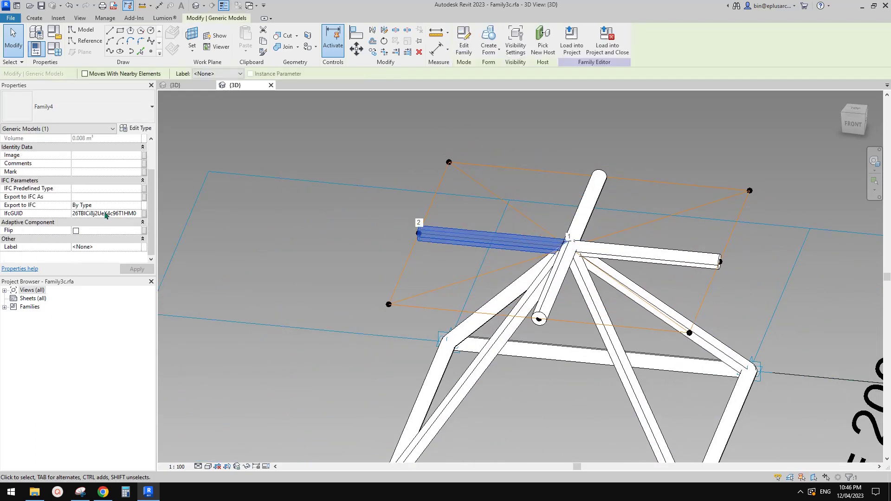
scroll(115, 220, "up", 3)
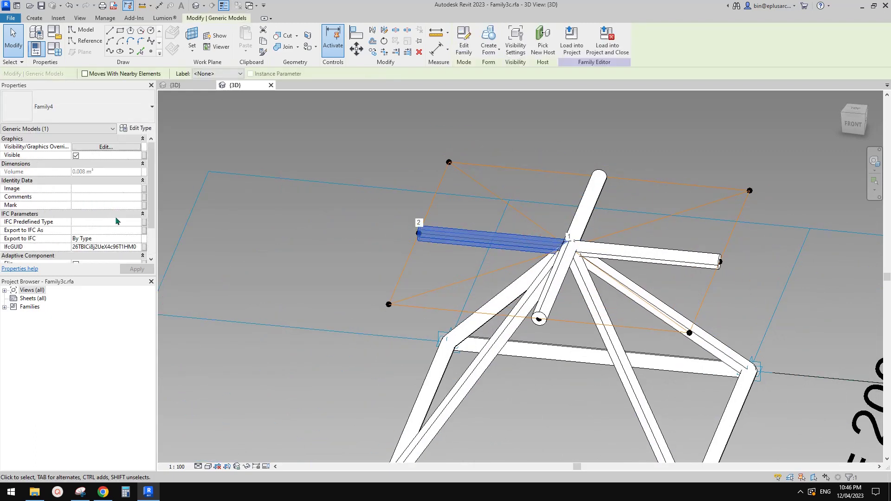
left_click(144, 160)
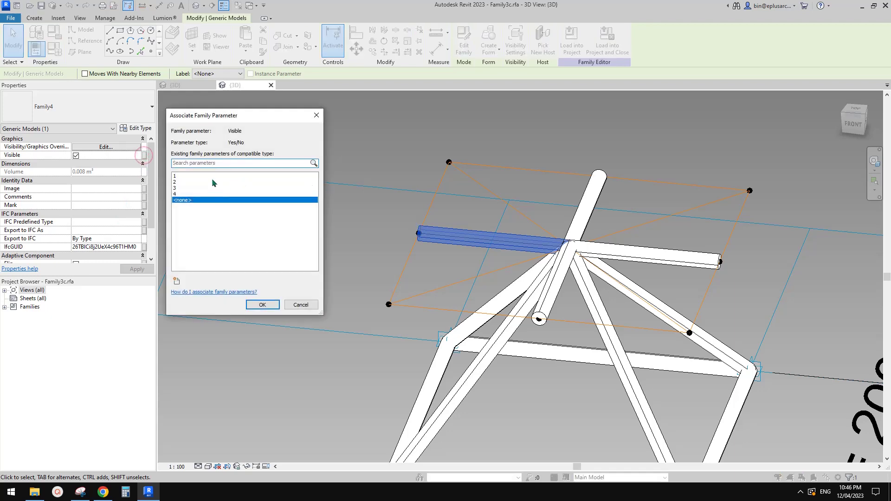
left_click(182, 176)
left_click(298, 303)
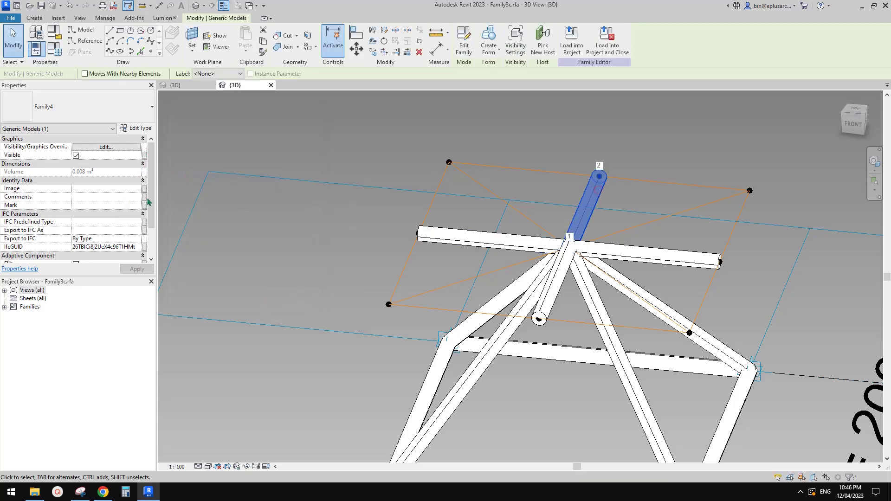
Associate the visibility of the rear upper member with parameter 2 and of the right upper member with parameter 3.
left_click(145, 160)
left_click(183, 182)
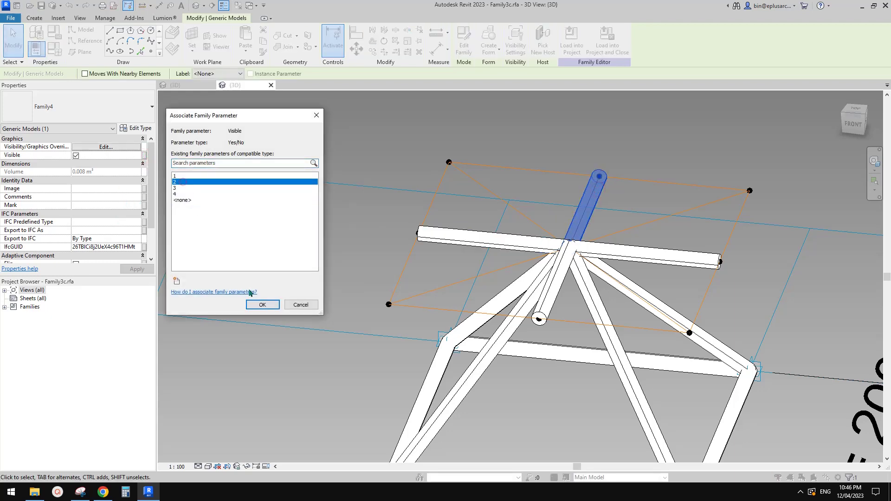
left_click(263, 304)
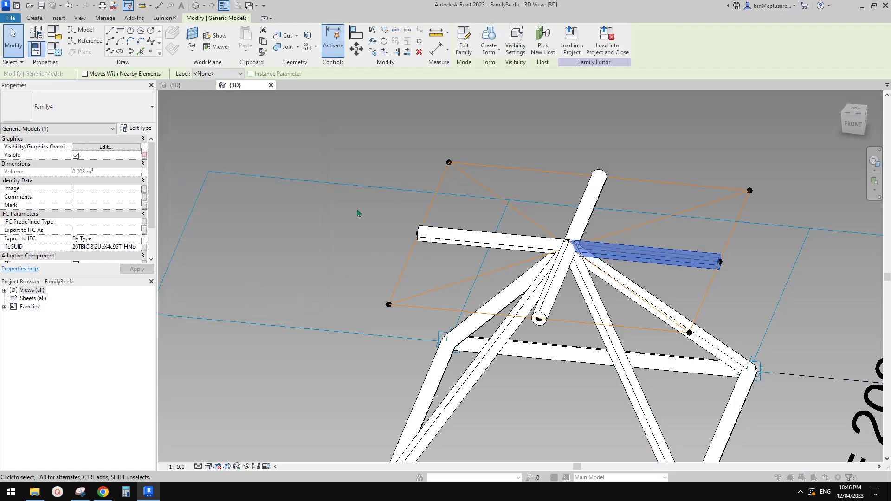
left_click(144, 155)
left_click(191, 187)
left_click(262, 305)
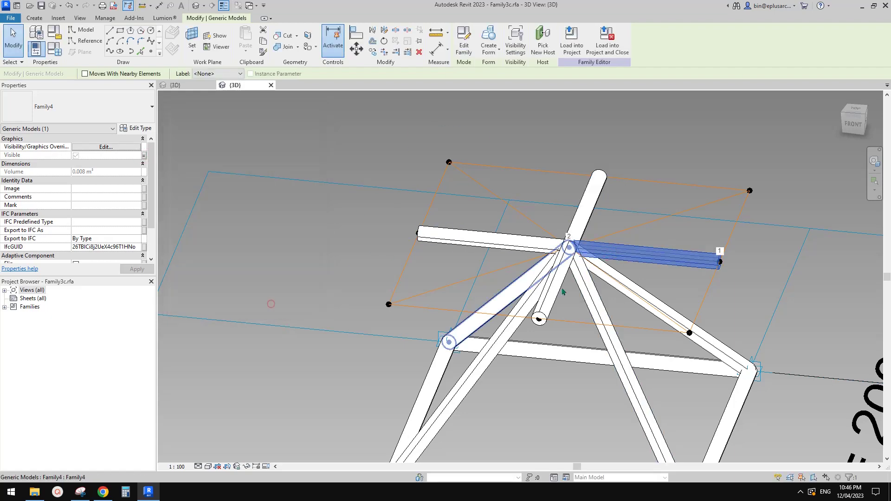
Associate the visibility of the front upper member with family parameter 4 and clear the selection.
left_click(145, 155)
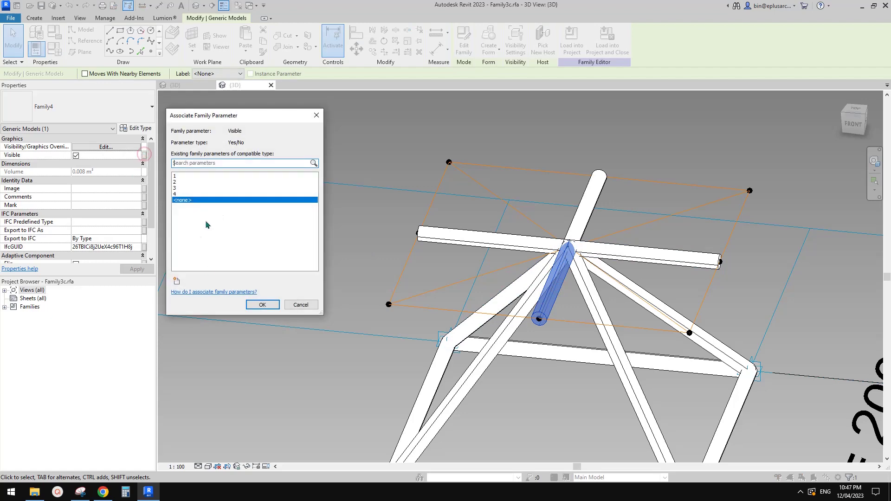
left_click(183, 194)
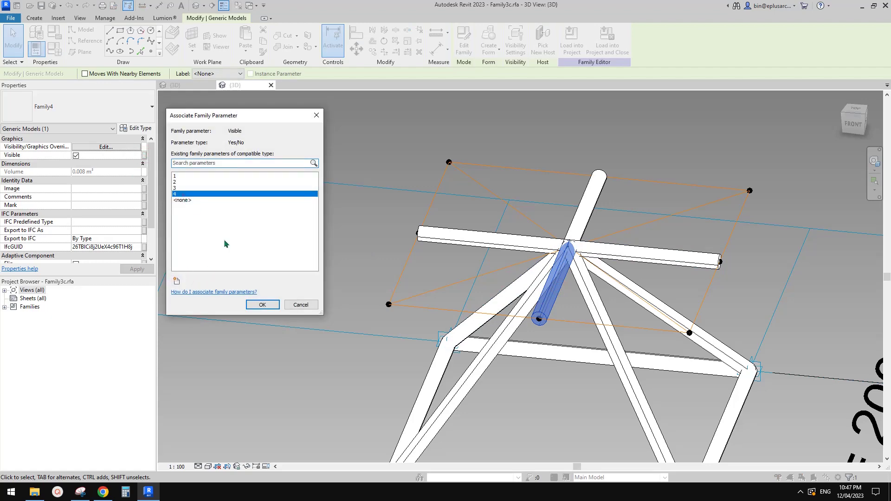
left_click(263, 305)
scroll(515, 288, "down", 3)
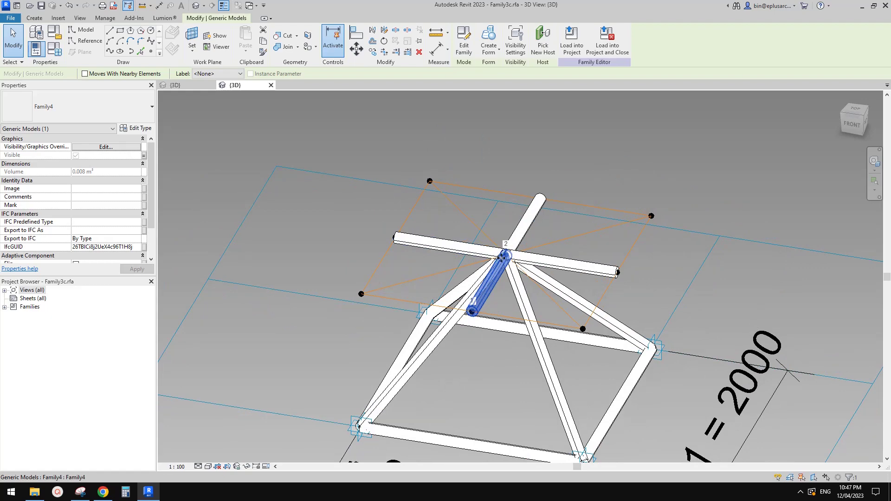
middle_click_drag(534, 279, 513, 248, "shift")
left_click(524, 286)
scroll(508, 235, "down", 2)
scroll(619, 355, "down", 3)
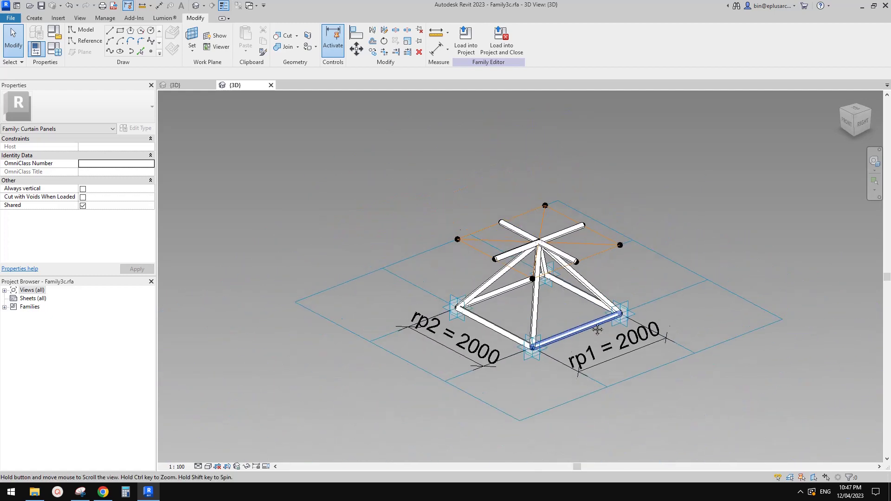
Load the updated Family3c panel into the 23021 project, overwriting the existing version.
left_click(199, 86)
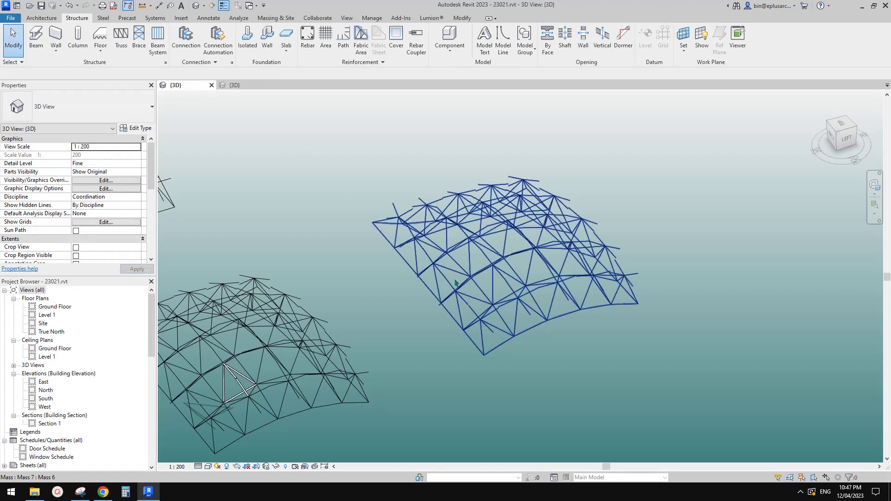
middle_click_drag(372, 315, 593, 313)
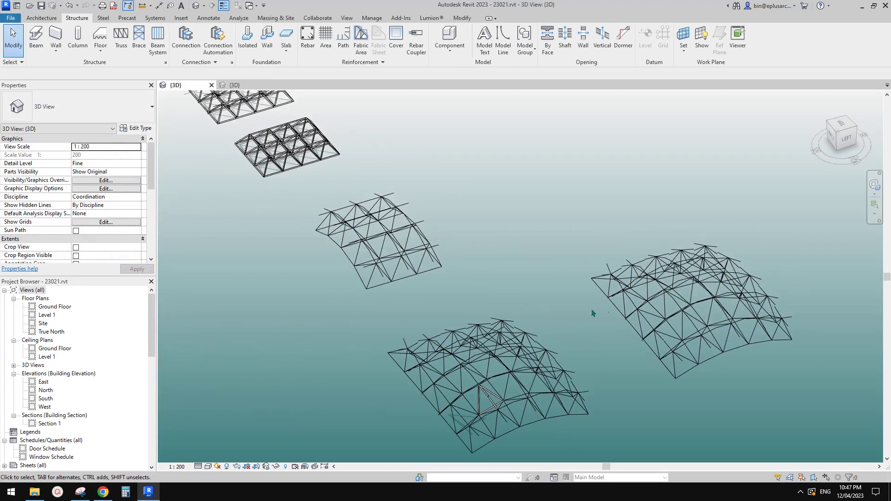
middle_click_drag(537, 274, 560, 286, "shift")
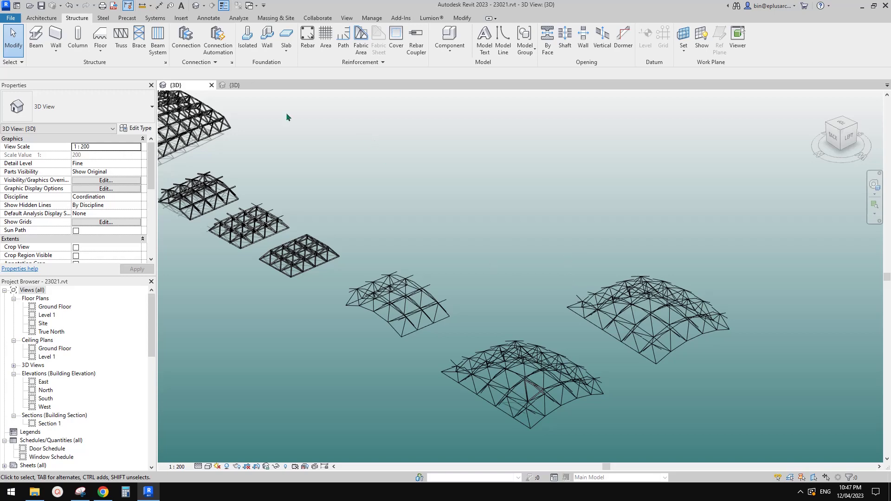
left_click(242, 87)
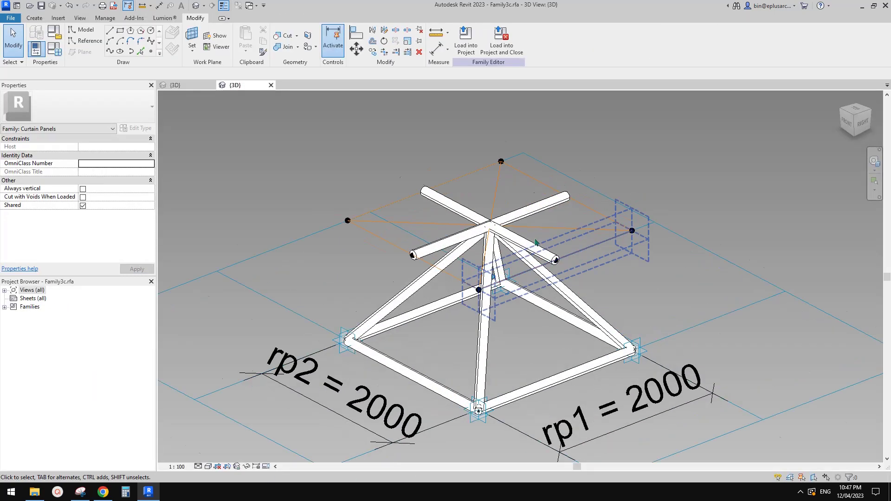
scroll(548, 250, "up", 1)
middle_click_drag(519, 258, 543, 264, "shift")
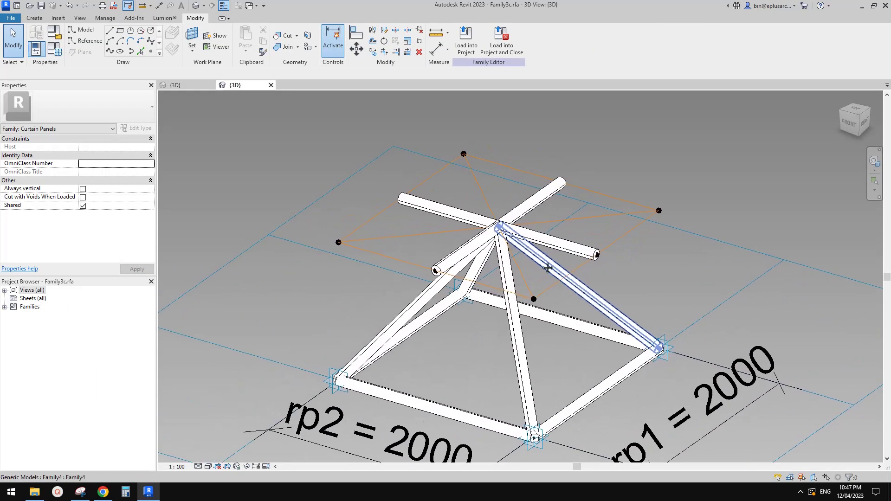
left_click(466, 41)
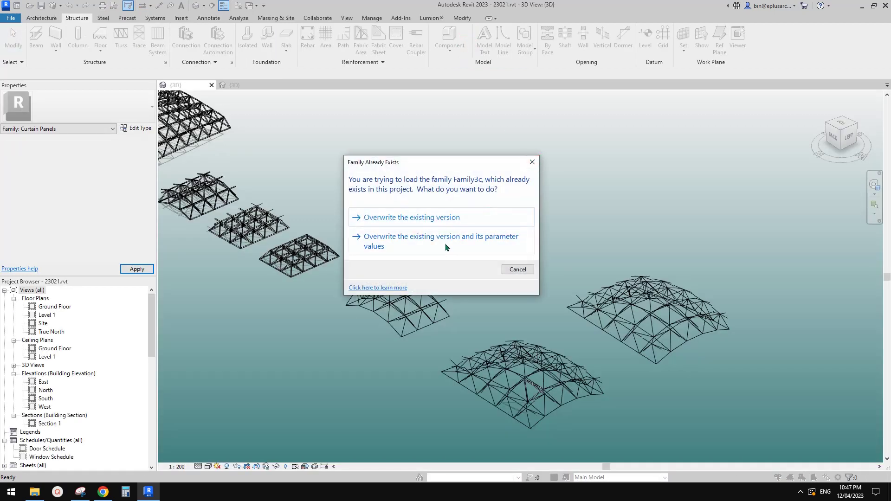
left_click(438, 217)
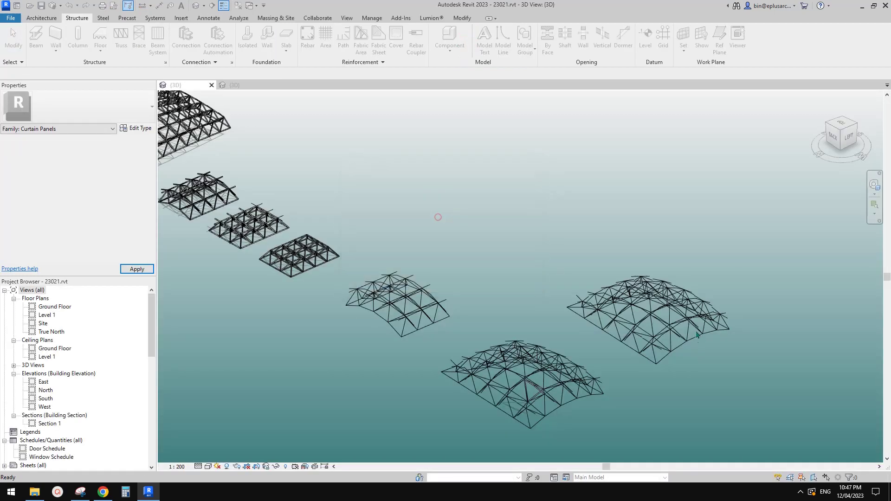
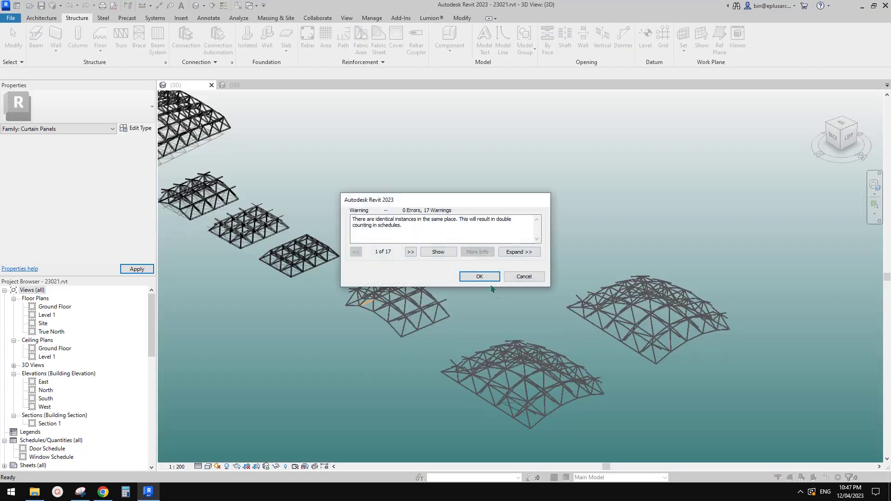
Accept the identical-instances warnings and inspect the reloaded panels across the curved truss masses.
left_click(485, 278)
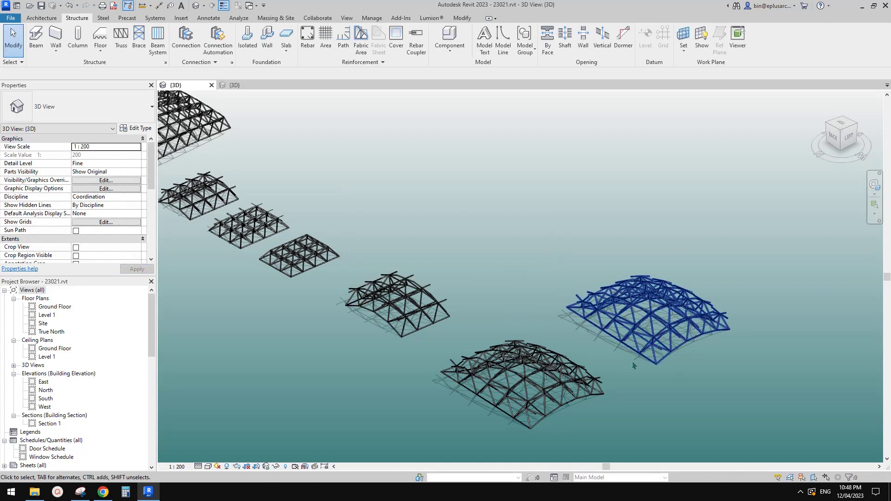
scroll(632, 364, "down", 2)
mouse_move(624, 355)
middle_mouse_down("shift")
mouse_move(606, 331)
mouse_move(625, 368)
middle_mouse_up("shift")
scroll(626, 370, "up", 5)
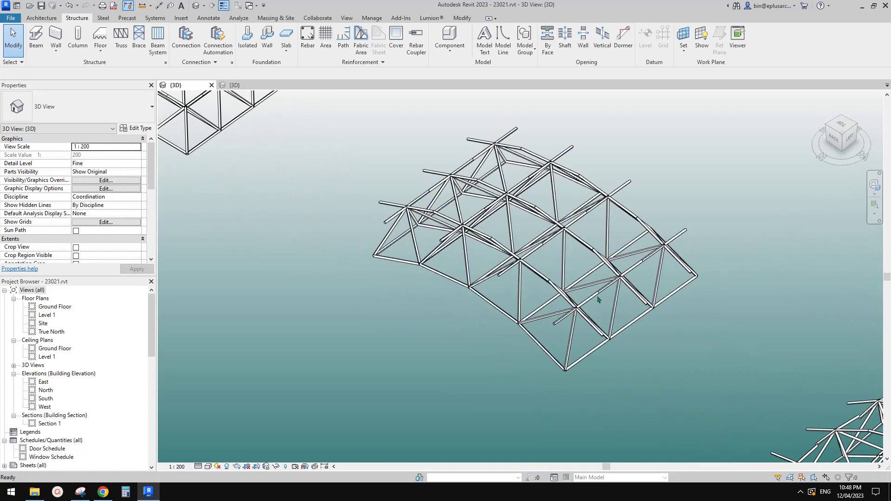
scroll(633, 308, "down", 5)
middle_click_drag(534, 323, 346, 334)
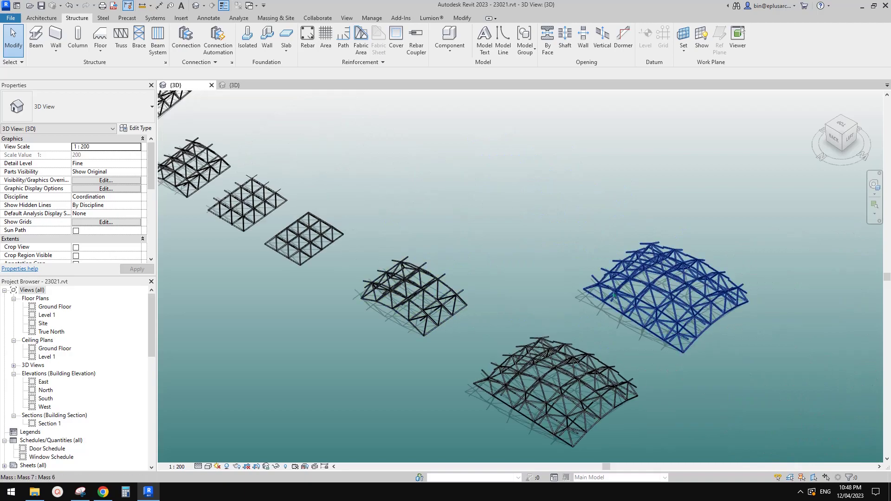
scroll(696, 304, "down", 1)
middle_click_drag(696, 304, 565, 251)
scroll(596, 318, "up", 4)
left_click(596, 317)
left_click(687, 288)
middle_click_drag(686, 288, 617, 256, "shift")
scroll(697, 233, "up", 1)
scroll(617, 257, "up", 2)
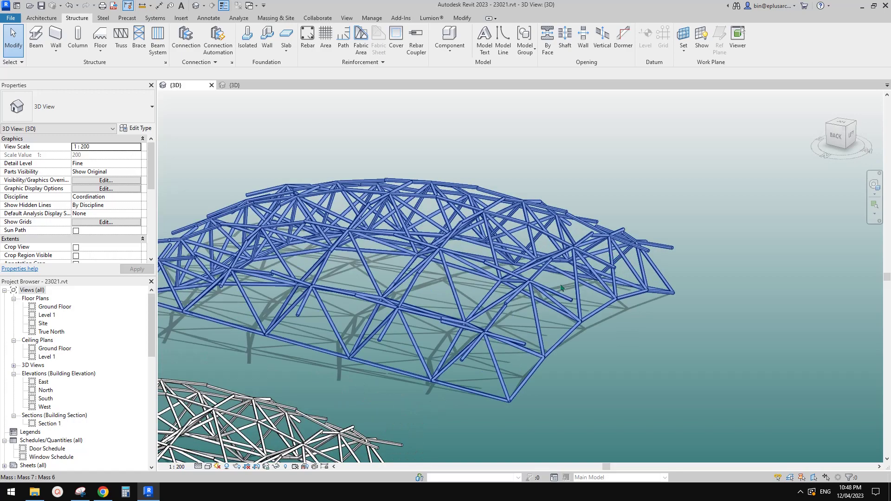
Select a Family3c panel along the rear mass's edge and check its visibility parameters 1 to 4.
key("Tab")
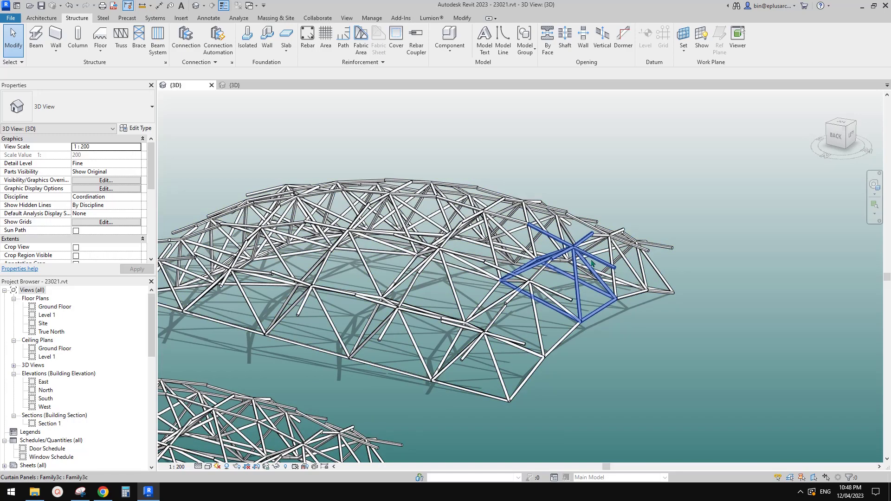
left_click(591, 268)
middle_click_drag(591, 267, 633, 269)
middle_click_drag(632, 269, 635, 265, "shift")
left_click(701, 355)
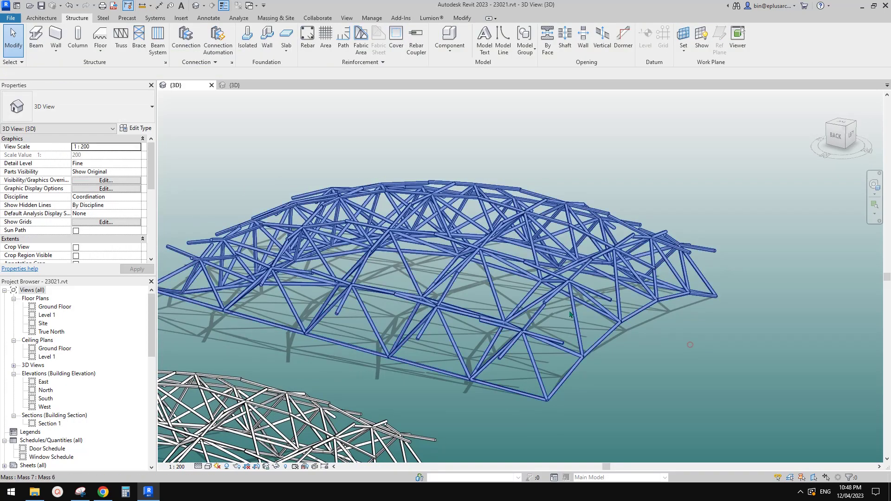
middle_click_drag(609, 331, 577, 322, "shift")
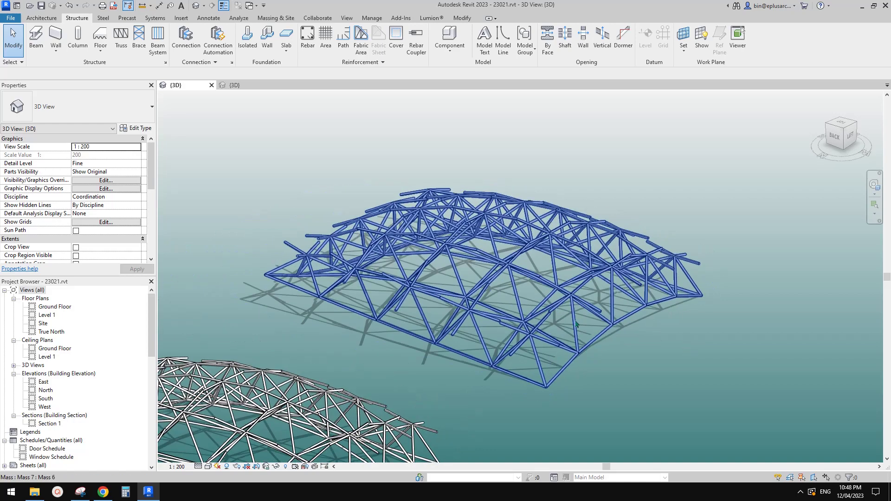
left_click(576, 321)
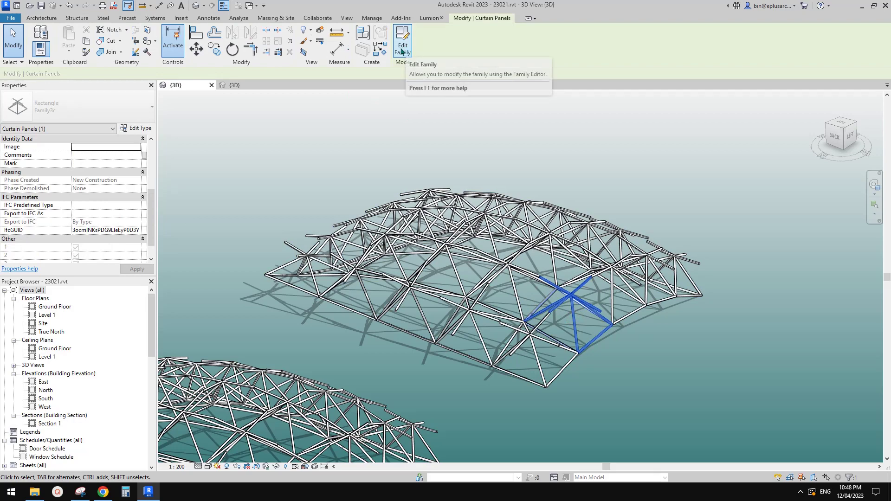
scroll(450, 246, "down", 3)
scroll(88, 228, "down", 1)
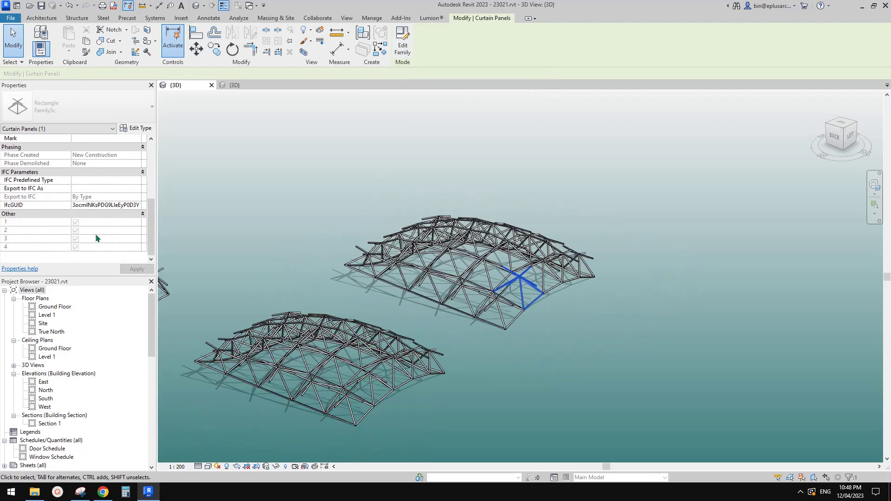
scroll(538, 253, "up", 3)
Edit the rear curved mass in place and turn off parameter 1 for the second panel along its near edge.
left_click(482, 238)
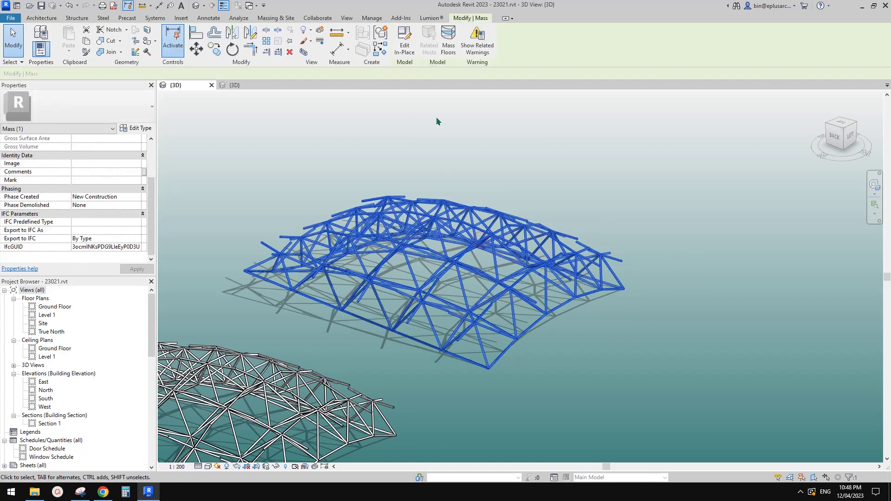
left_click(405, 41)
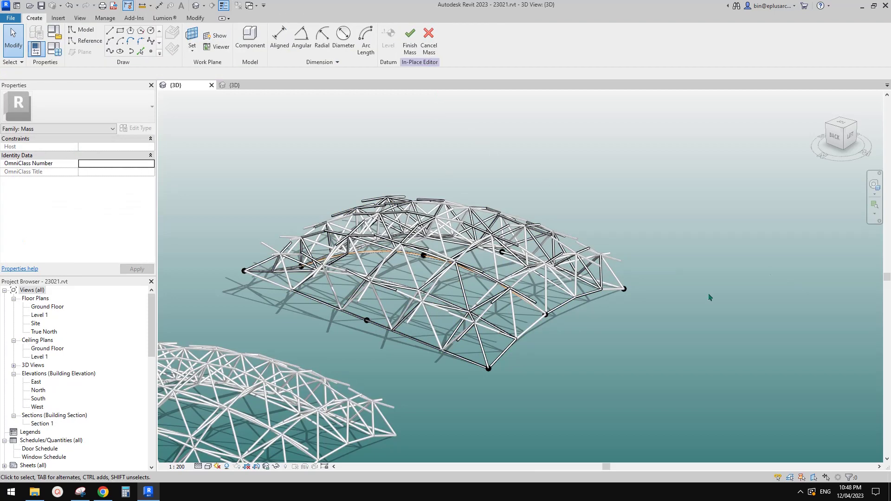
left_click(516, 325)
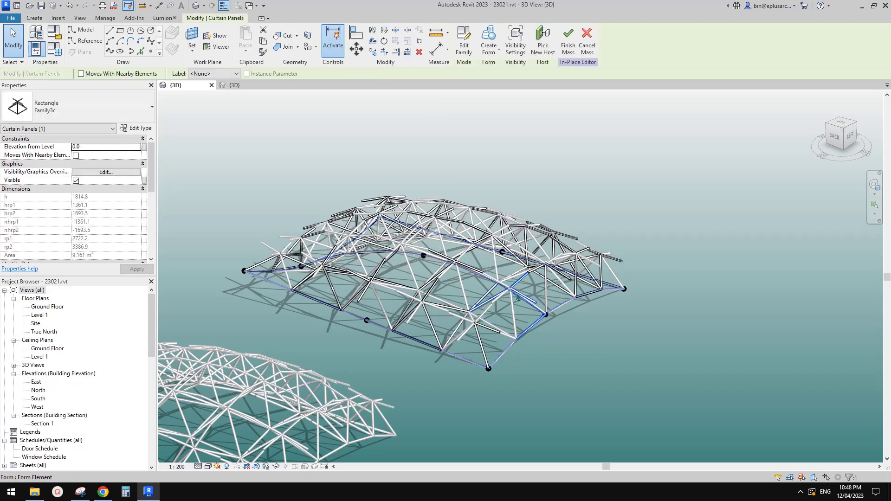
scroll(149, 238, "down", 5)
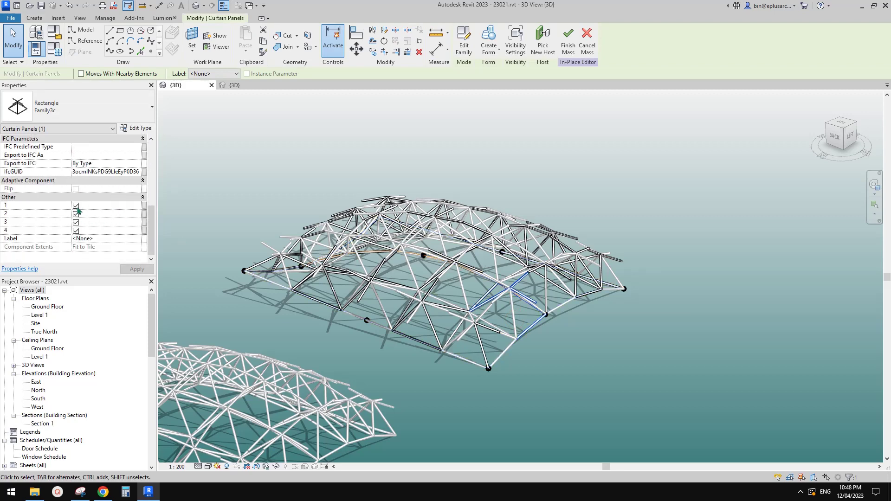
left_click(76, 207)
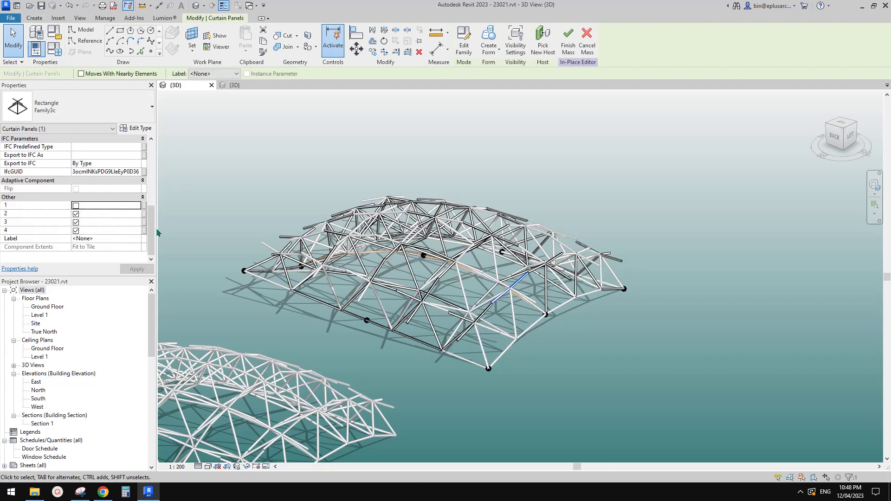
Turn off parameter 1 for the other four Family3c panels along the same edge and finish the mass.
left_click(547, 286)
middle_click_drag(547, 286, 532, 301, "shift")
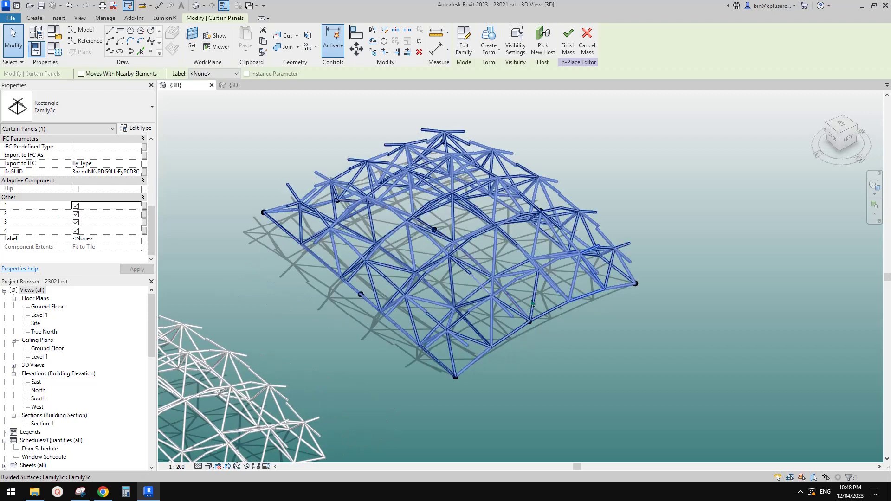
key("Tab")
left_click(577, 288, "ctrl")
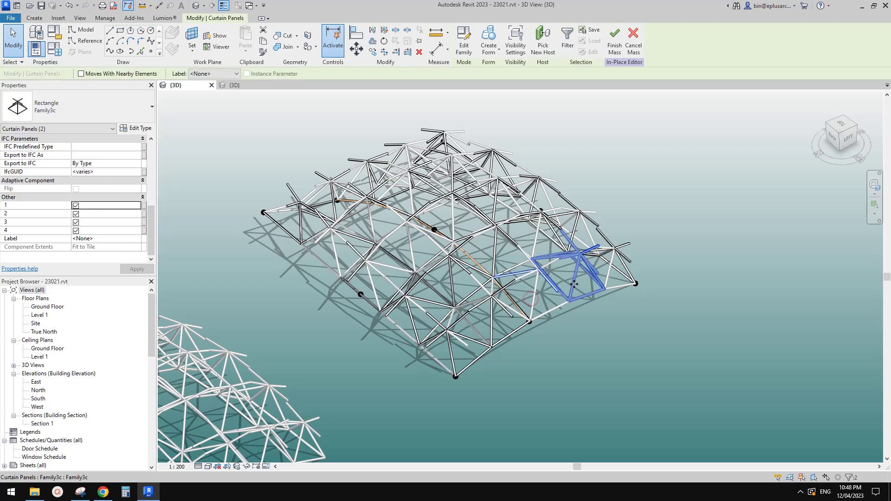
left_click(609, 277, "ctrl")
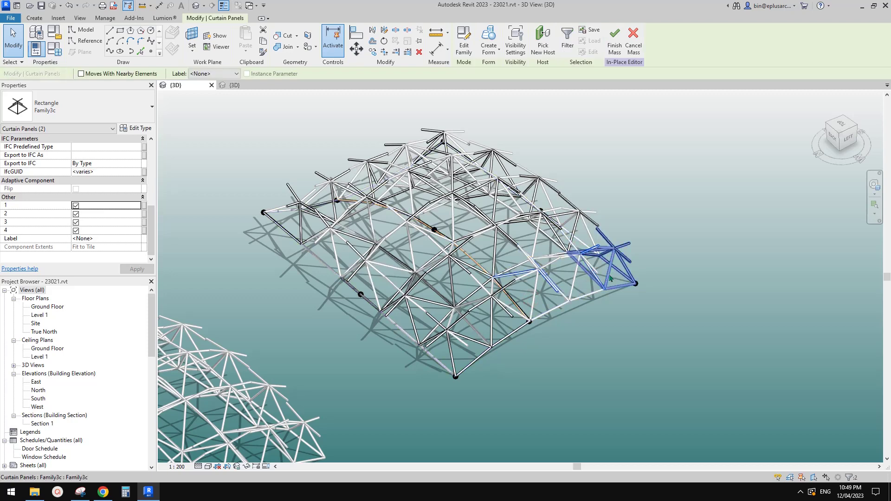
key("Tab")
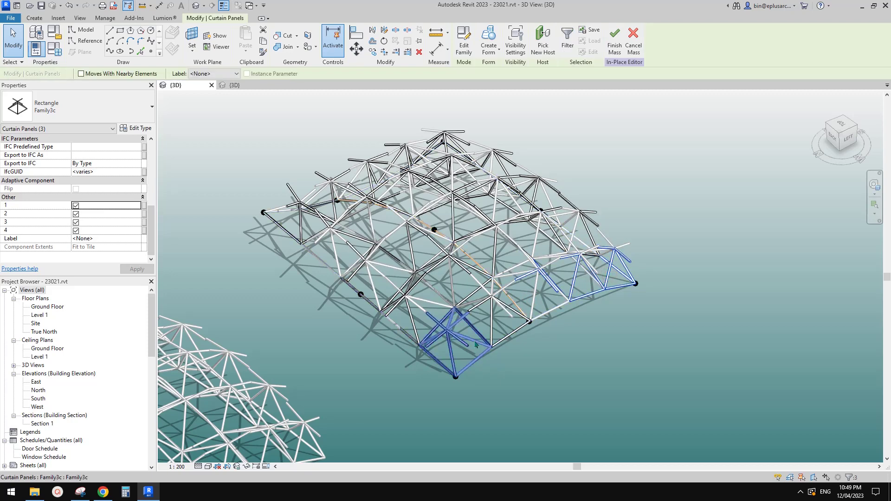
left_click(475, 344, "ctrl")
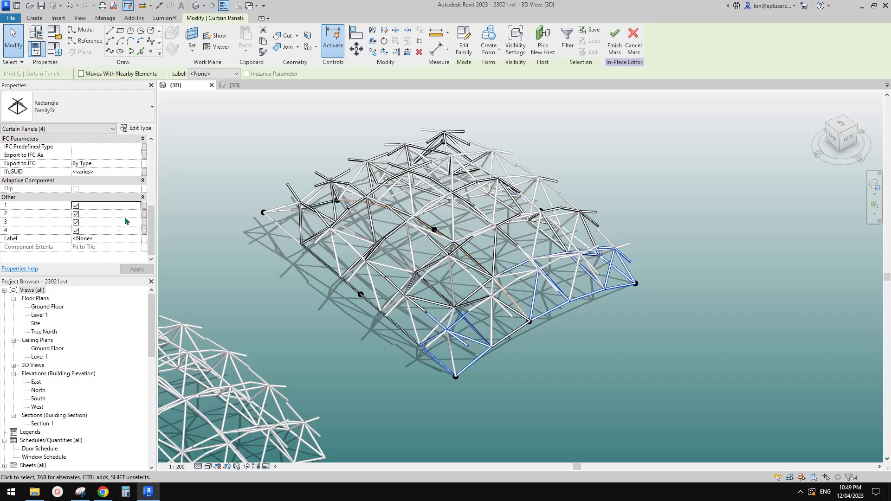
left_click(75, 206)
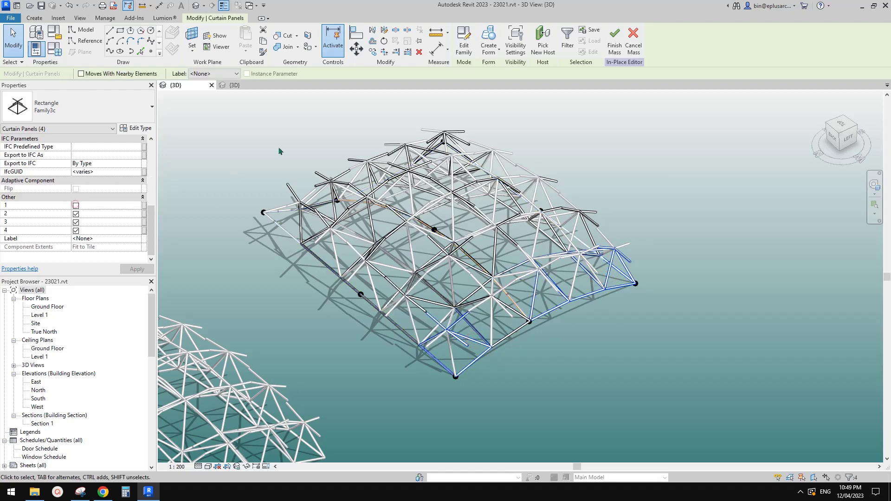
left_click(614, 48)
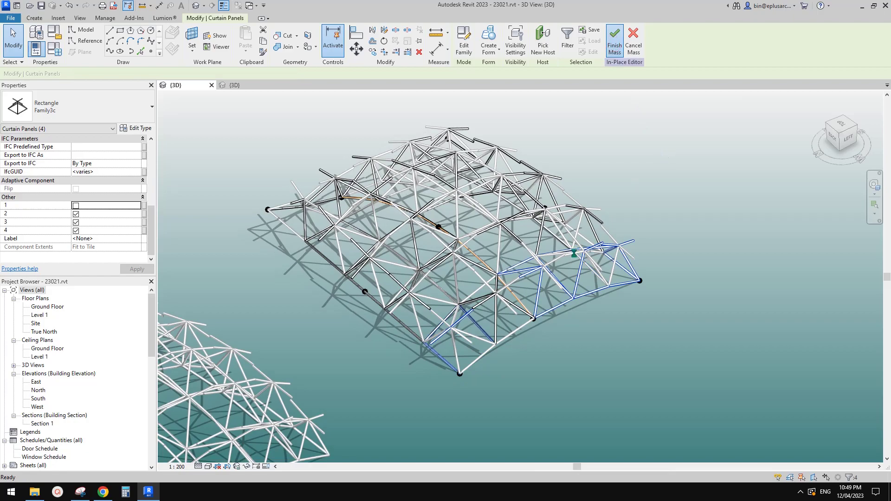
Examine the edge members of the edited mass and compare them with the other space-frame masses.
middle_click_drag(593, 307, 651, 328, "shift")
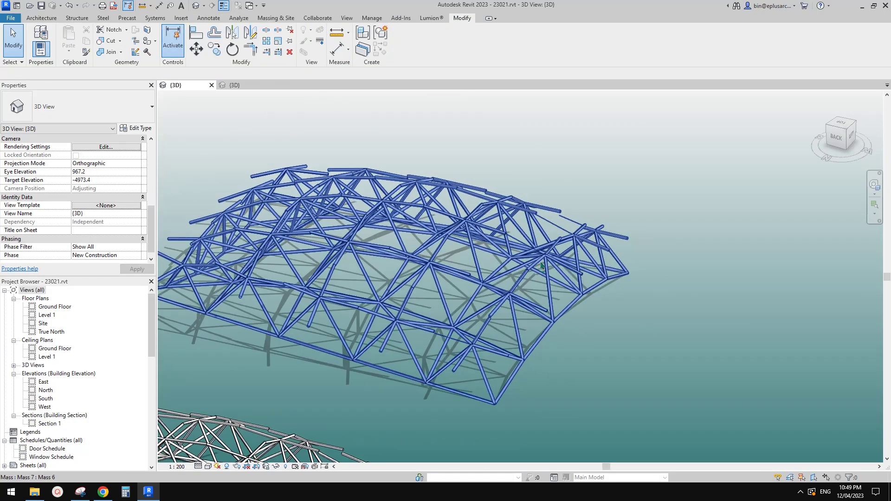
scroll(542, 266, "up", 2)
middle_click_drag(543, 263, 553, 214, "shift")
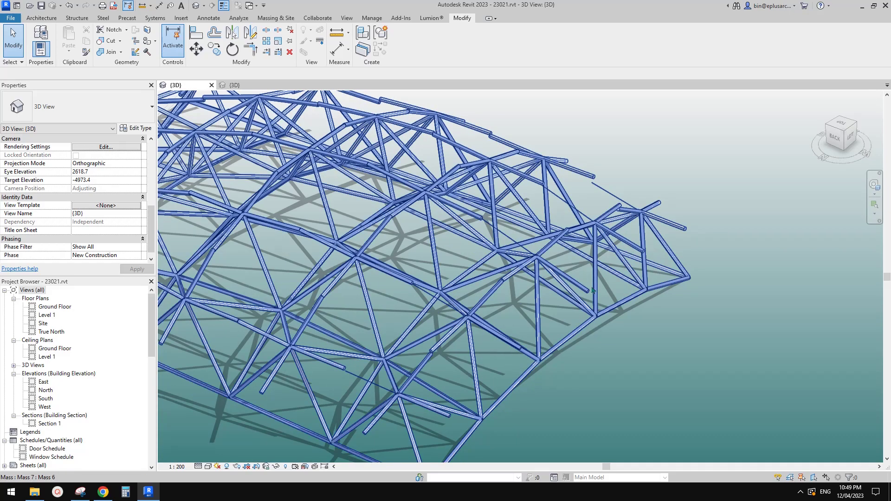
scroll(592, 291, "down", 5)
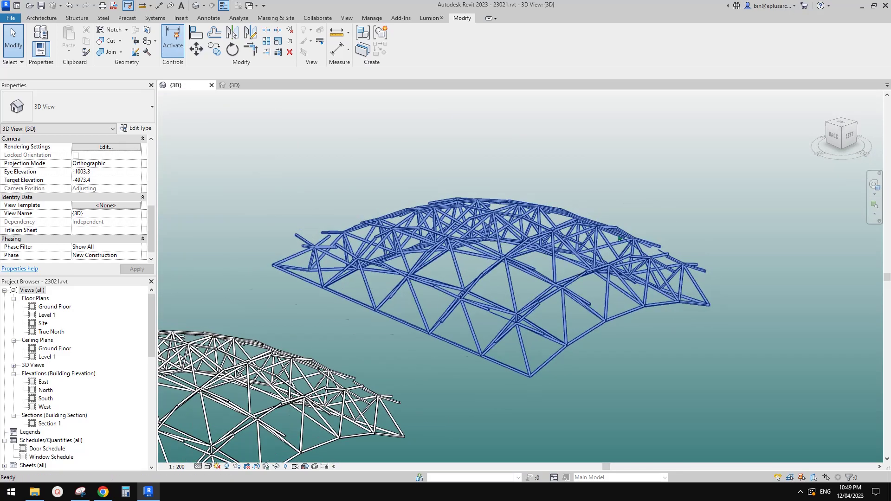
scroll(638, 233, "down", 5)
middle_click_drag(638, 233, 454, 274, "shift")
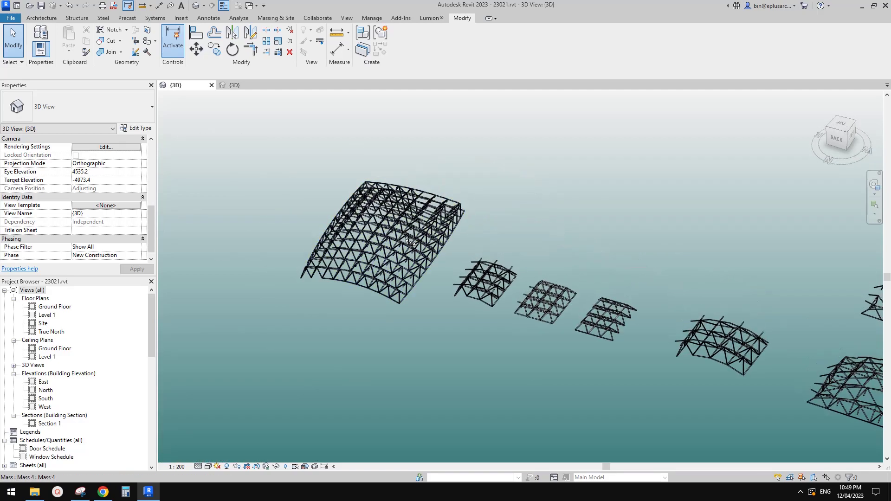
scroll(390, 278, "up", 6)
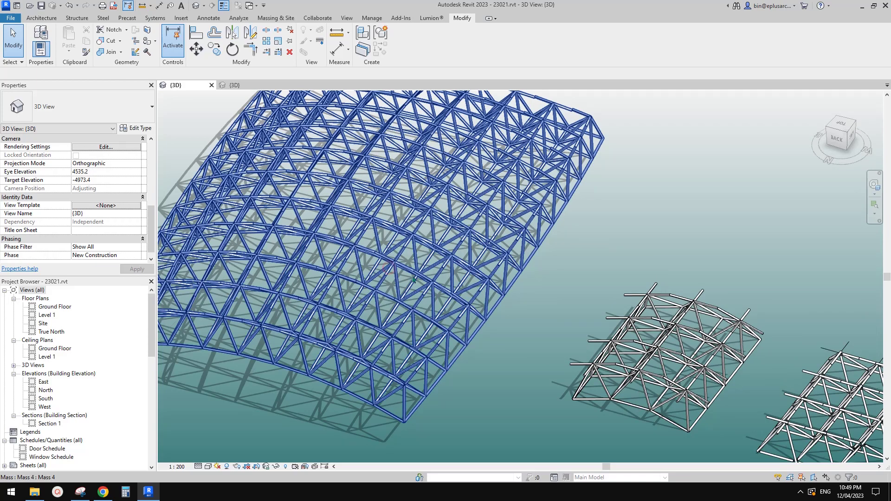
left_click(413, 279)
middle_click_drag(413, 279, 550, 270, "shift")
left_click(724, 338)
middle_click_drag(710, 301, 733, 252, "shift")
scroll(637, 307, "down", 5)
middle_click_drag(643, 315, 552, 297)
middle_click_drag(644, 330, 636, 335, "shift")
middle_click_drag(638, 334, 518, 338)
middle_click_drag(871, 322, 754, 323)
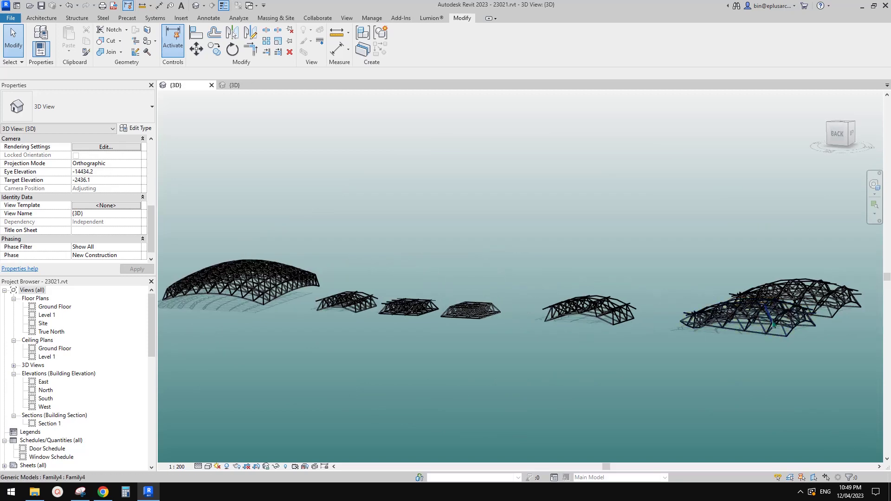
middle_click_drag(420, 292, 669, 317)
scroll(483, 297, "up", 3)
mouse_move(482, 324)
middle_mouse_down("shift")
mouse_move(481, 346)
mouse_move(501, 336)
mouse_move(486, 341)
middle_mouse_up("shift")
Open the large vaulted space-frame mass for in-place editing.
left_click(501, 326)
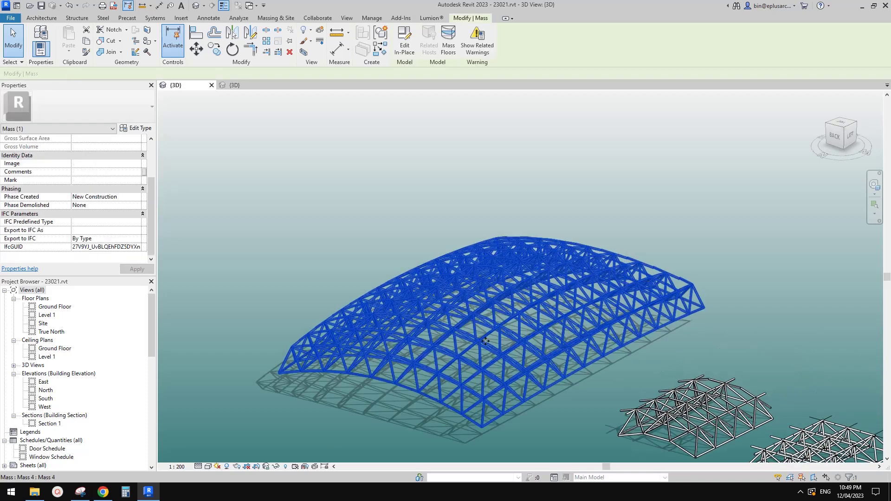
middle_click_drag(534, 325, 513, 300, "shift")
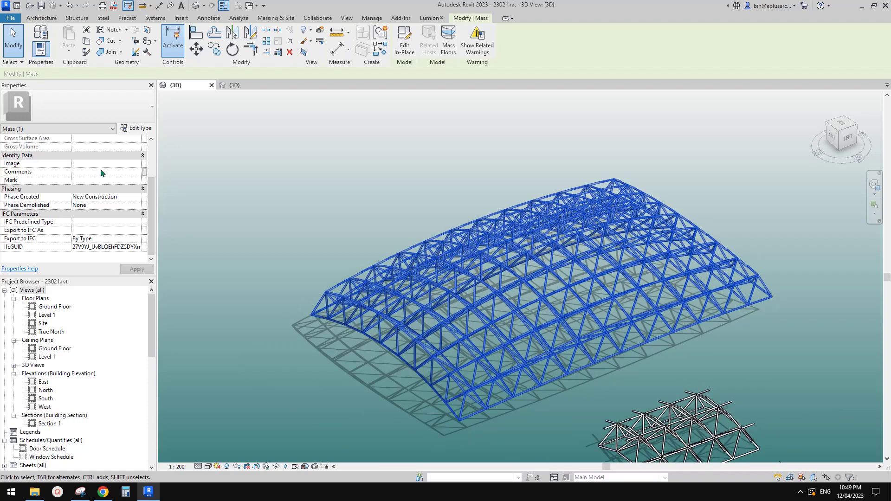
left_click(149, 162)
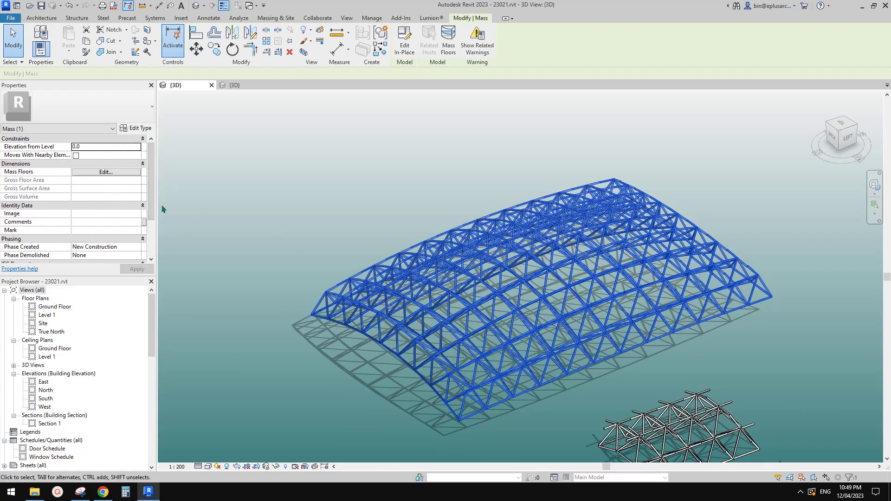
mouse_move(150, 201)
left_mouse_down()
mouse_move(148, 241)
mouse_move(154, 198)
left_mouse_up()
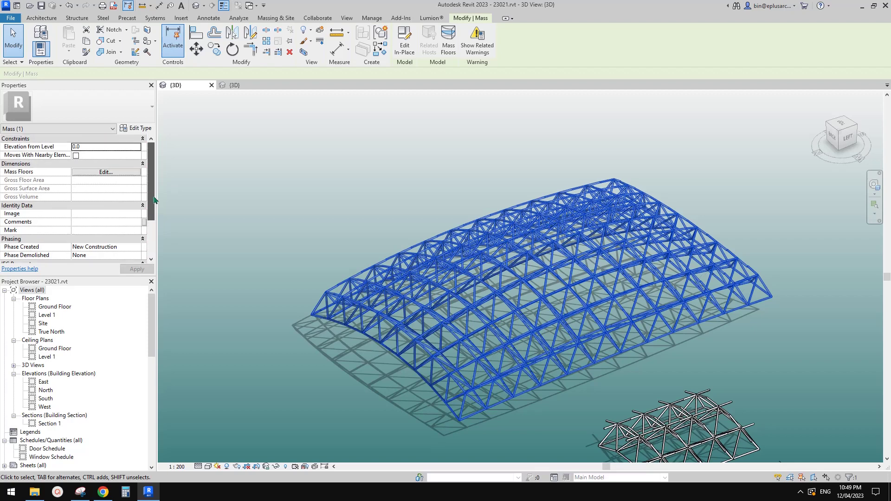
middle_click_drag(479, 226, 486, 214)
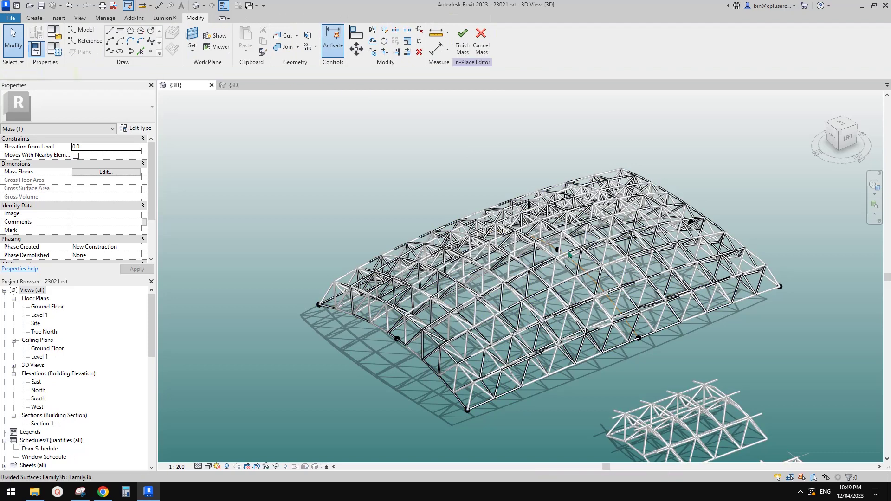
Select the large mass's Family3b divided surface and turn off its component representation.
left_click(566, 254)
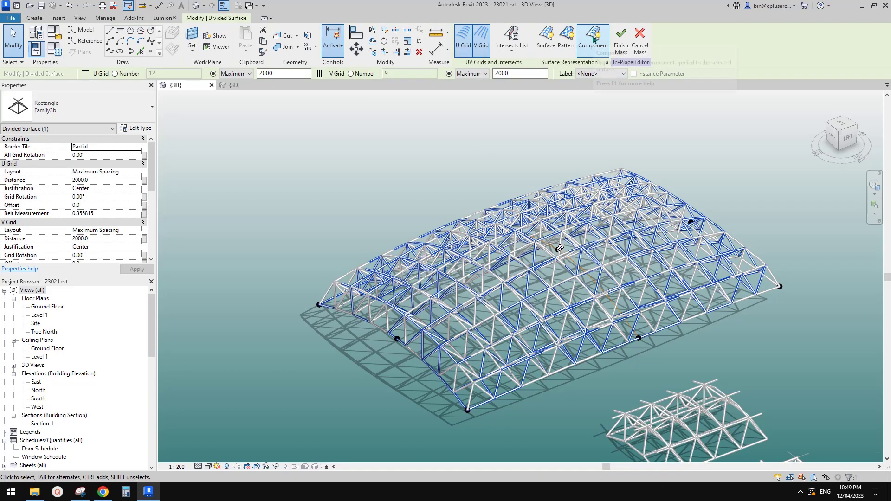
left_click(594, 40)
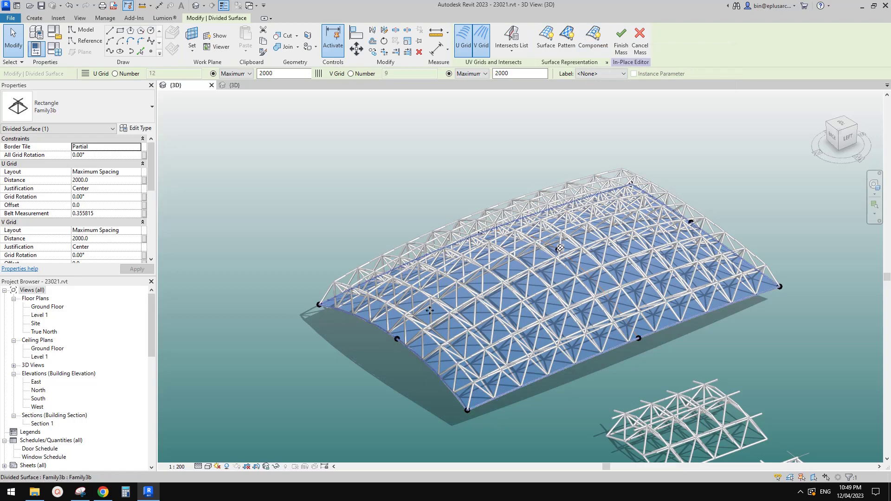
middle_click_drag(517, 361, 561, 372, "shift")
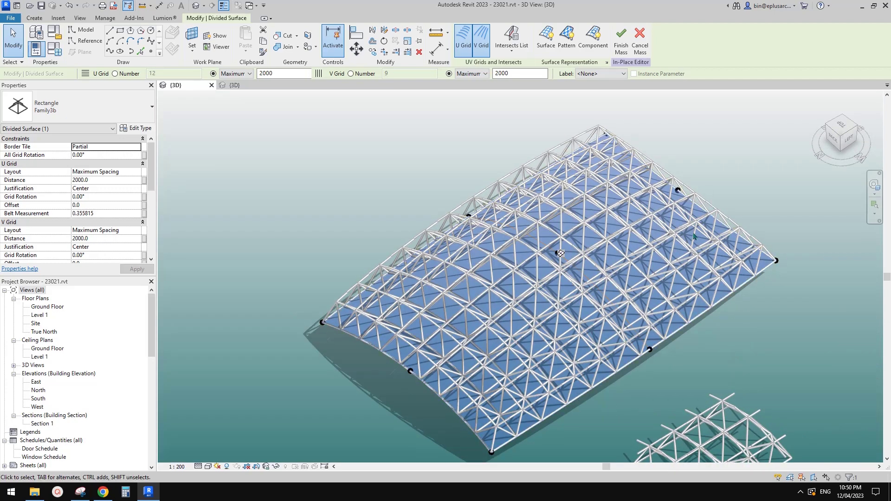
Turn the divided surface's component representation back on and change its panel type to Family3c.
middle_click_drag(694, 237, 721, 232, "shift")
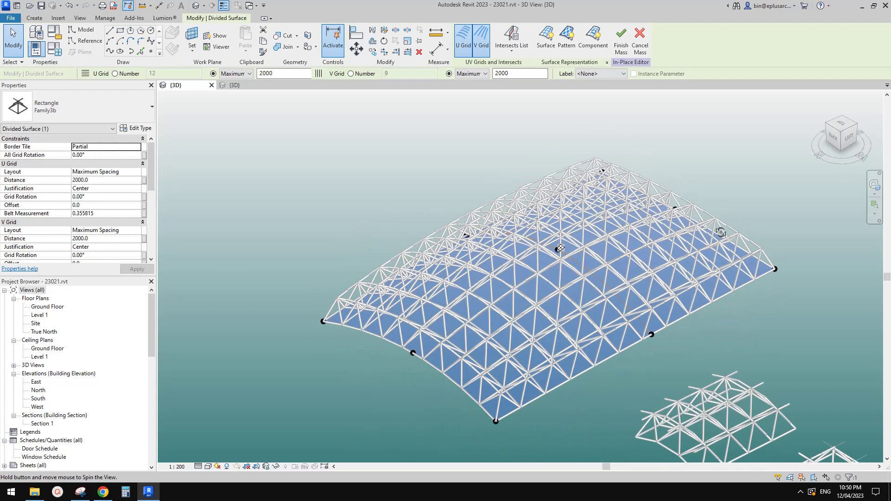
left_click(593, 39)
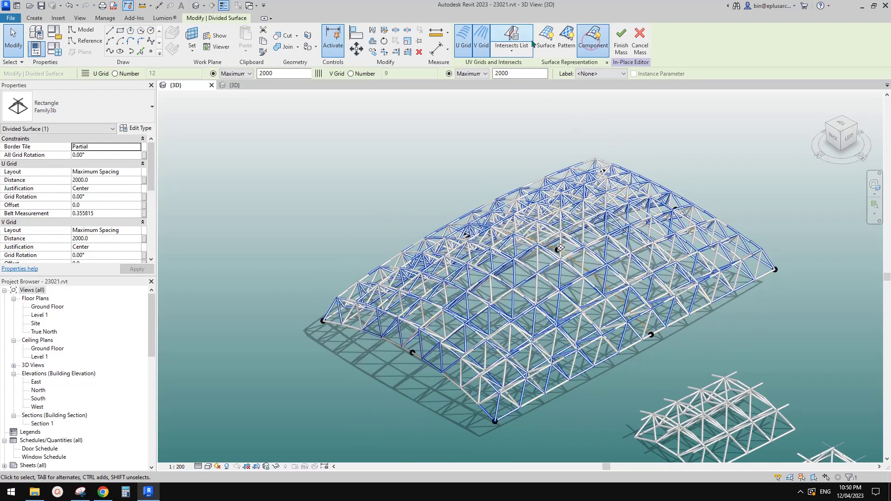
left_click(106, 106)
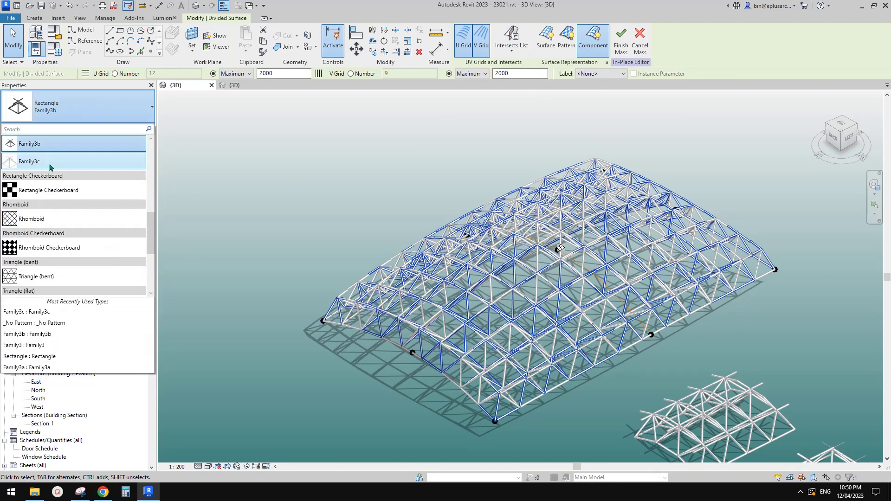
scroll(47, 165, "up", 1)
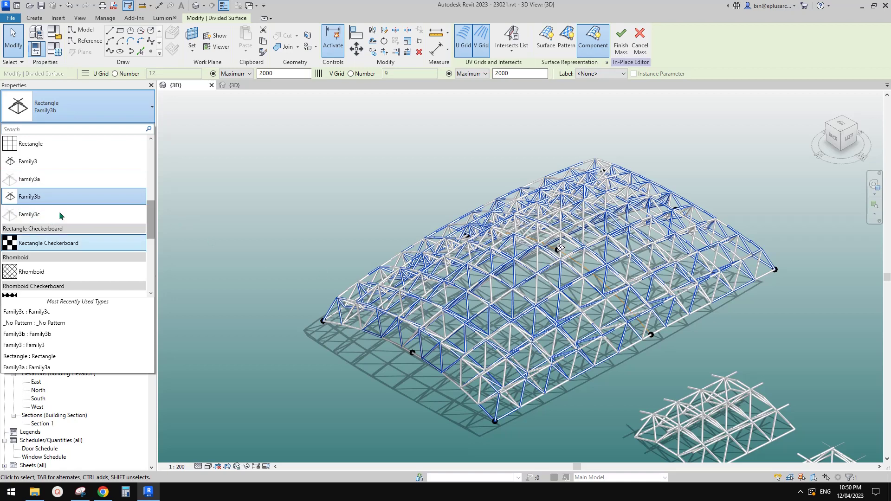
mouse_move(30, 217)
scroll(490, 280, "up", 3)
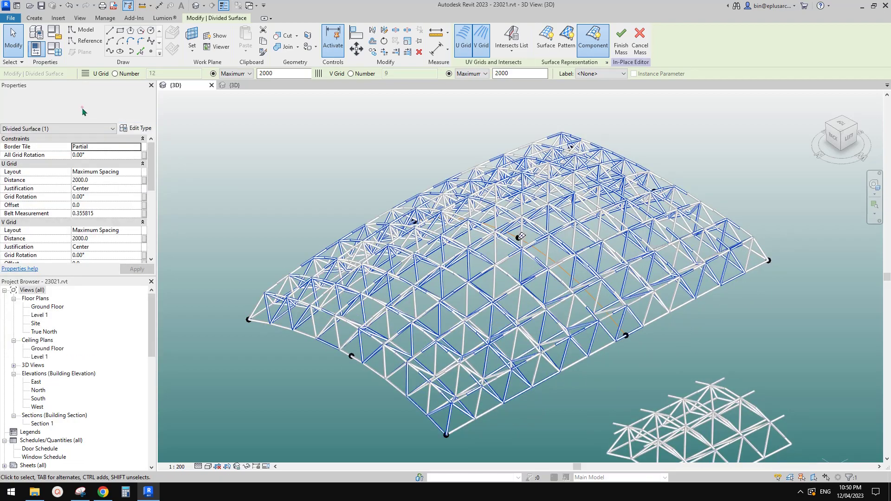
left_click(82, 108)
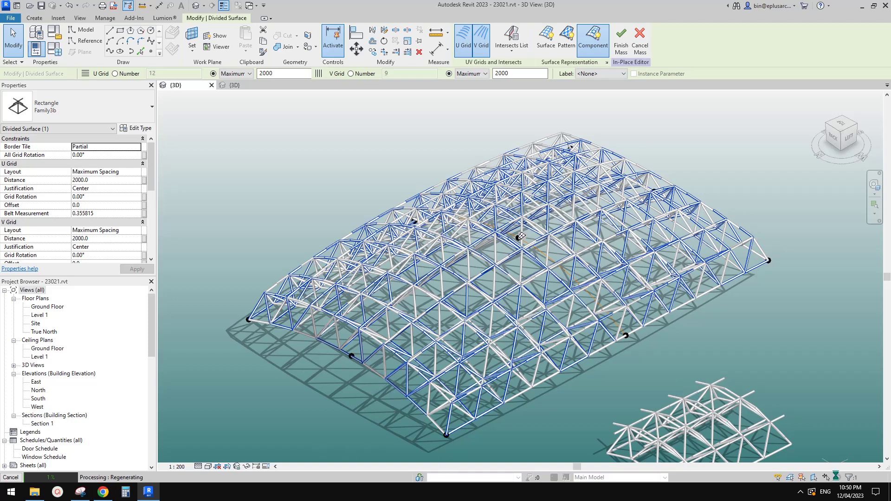
left_click(801, 492)
left_click(791, 437)
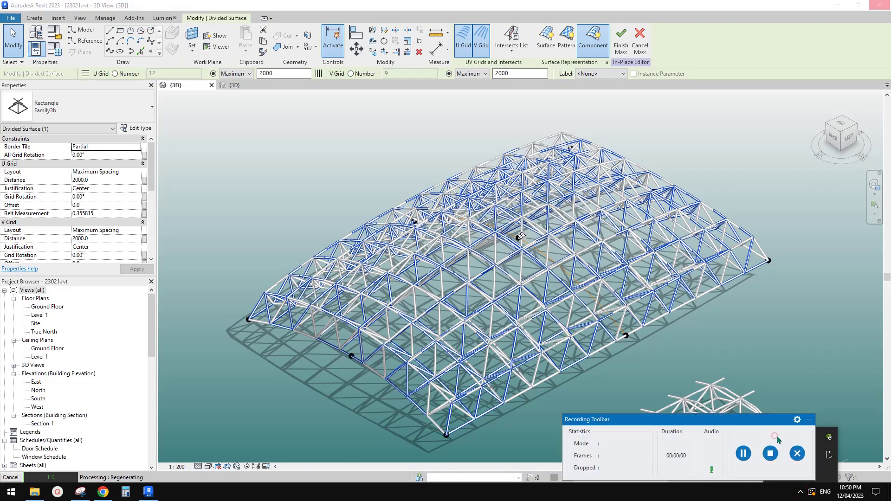
left_click(776, 437)
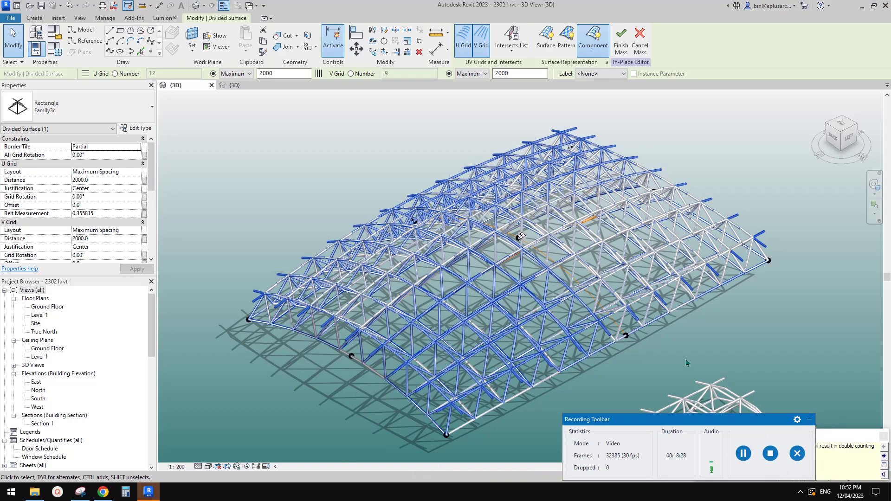
left_click(810, 419)
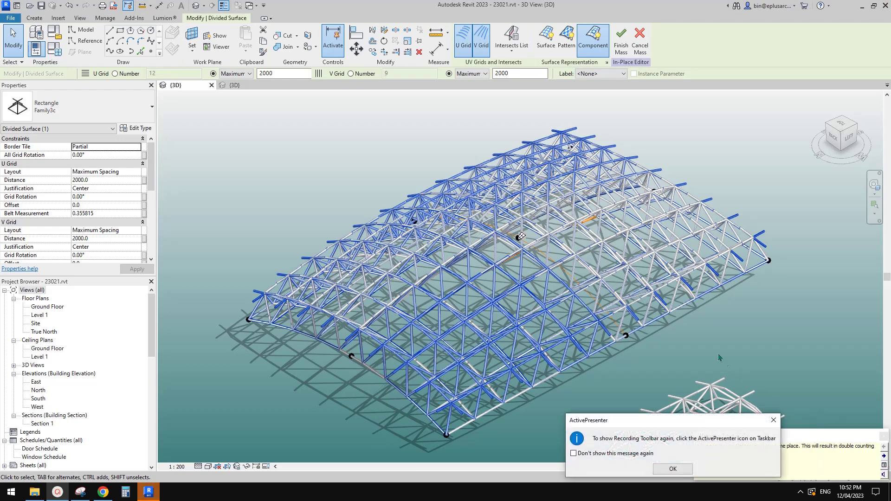
left_click(672, 469)
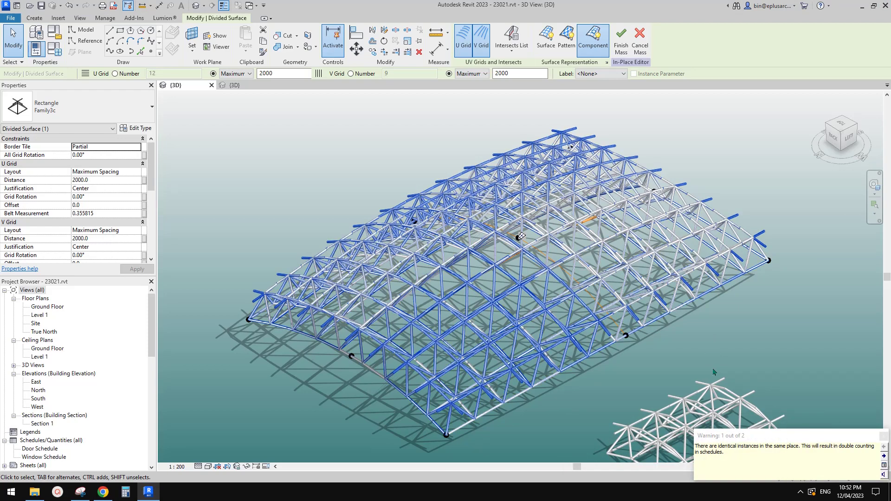
Finish the large vaulted mass and reopen it for in-place editing.
left_click(883, 434)
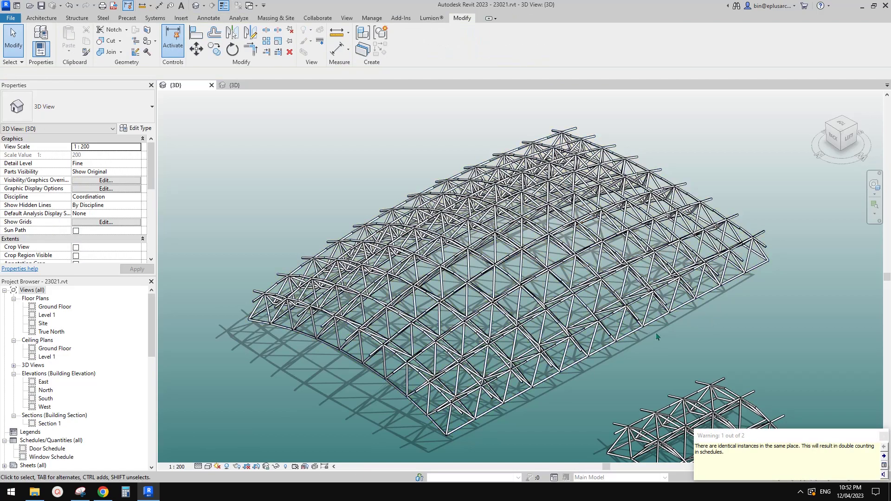
middle_click_drag(657, 337, 269, 213, "shift")
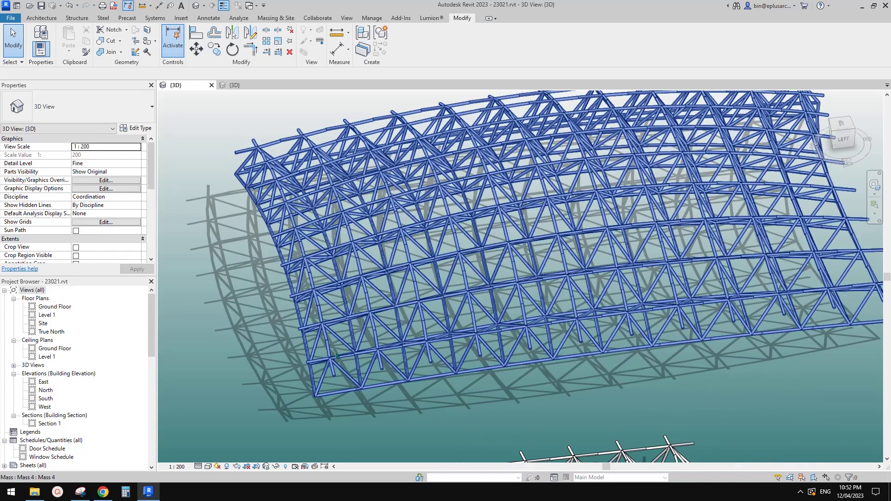
middle_click_drag(450, 361, 563, 223, "shift")
left_click(503, 130)
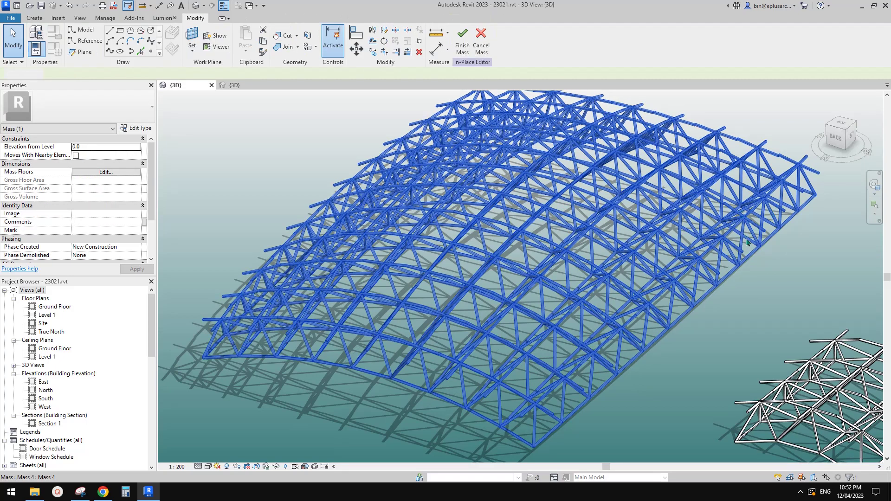
Test visibility parameter 1 on the corner Family3c panel by turning it off and back on.
left_click(805, 172)
scroll(673, 266, "up", 5)
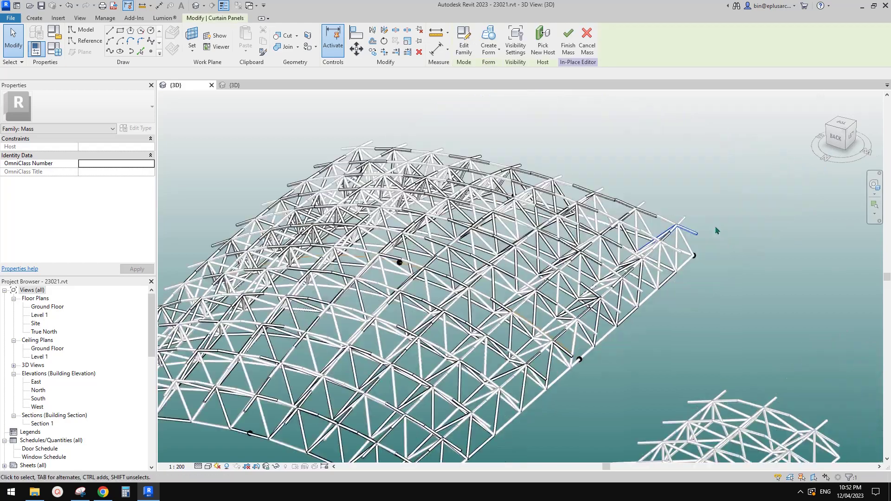
left_click(663, 213)
left_click(745, 248)
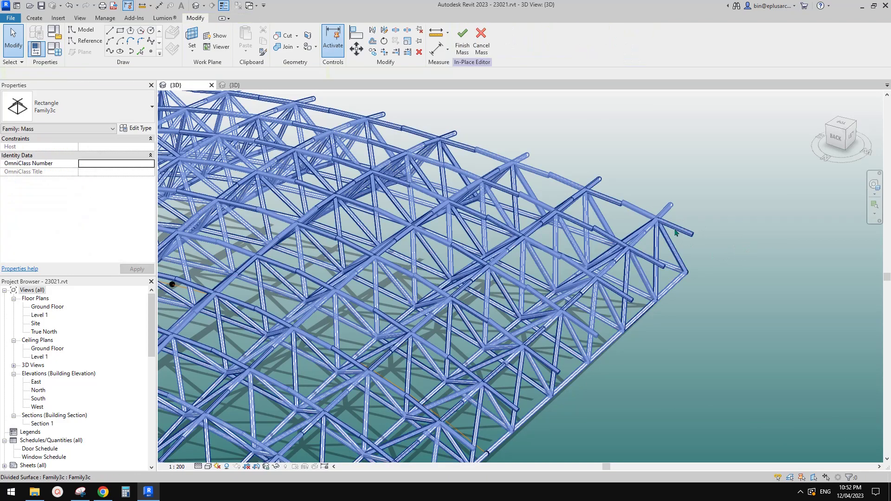
left_click(675, 232)
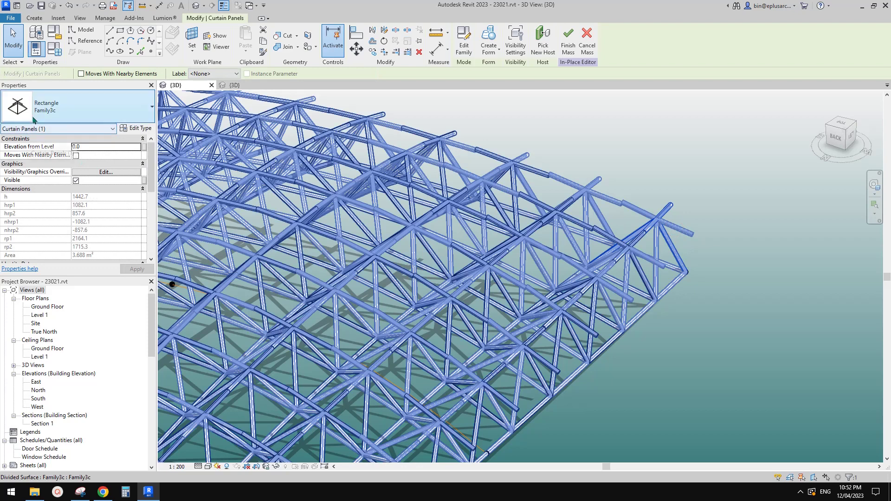
scroll(14, 206, "down", 5)
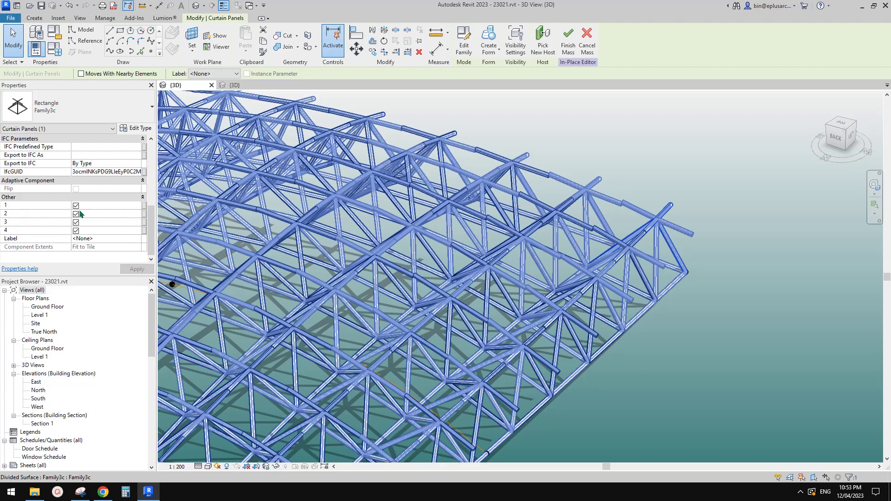
left_click(77, 207)
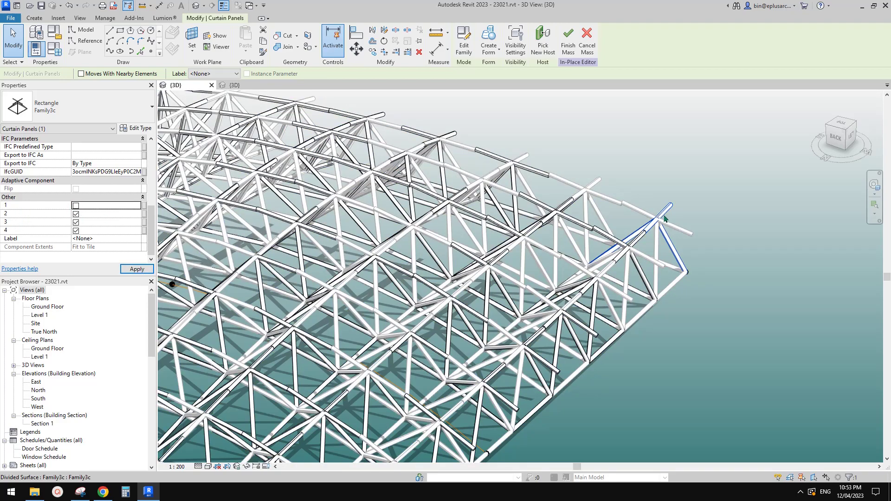
left_click(137, 269)
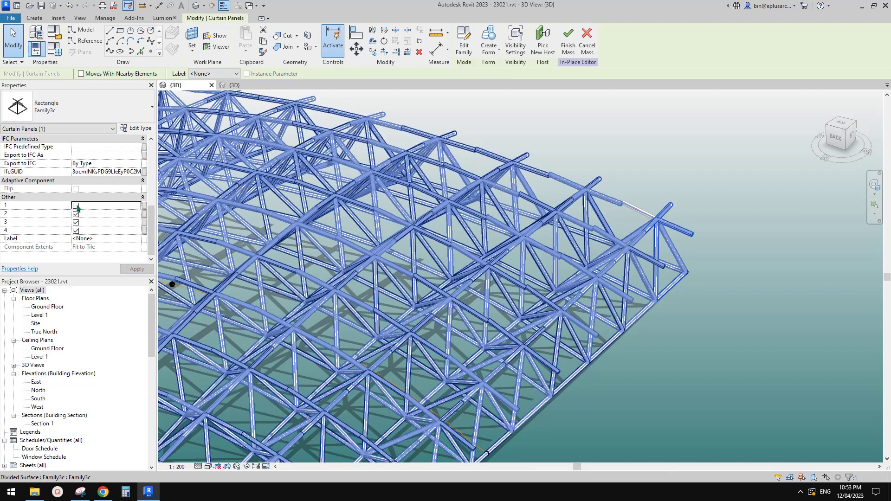
left_click(76, 206)
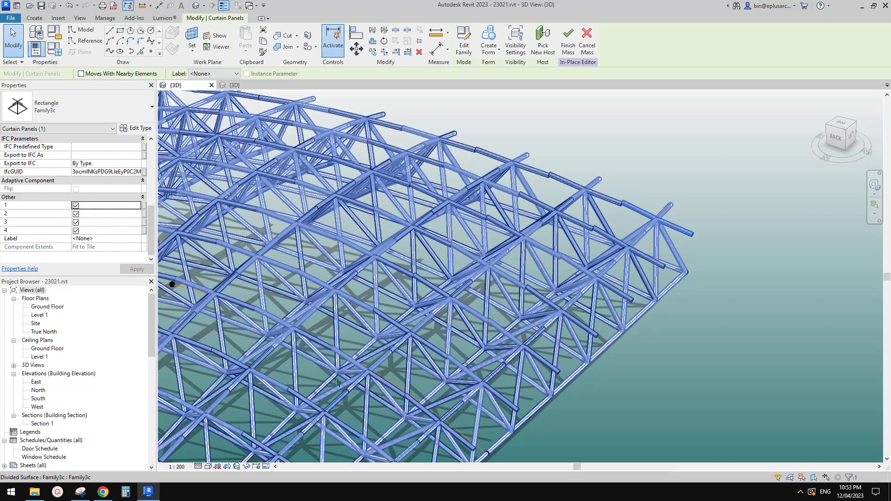
Turn on Preview Visibility for the mass being edited.
left_click(266, 467)
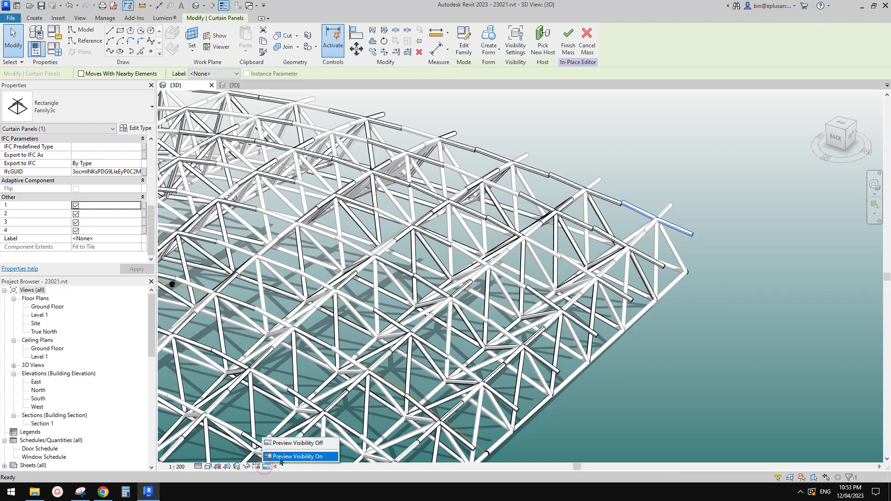
left_click(310, 458)
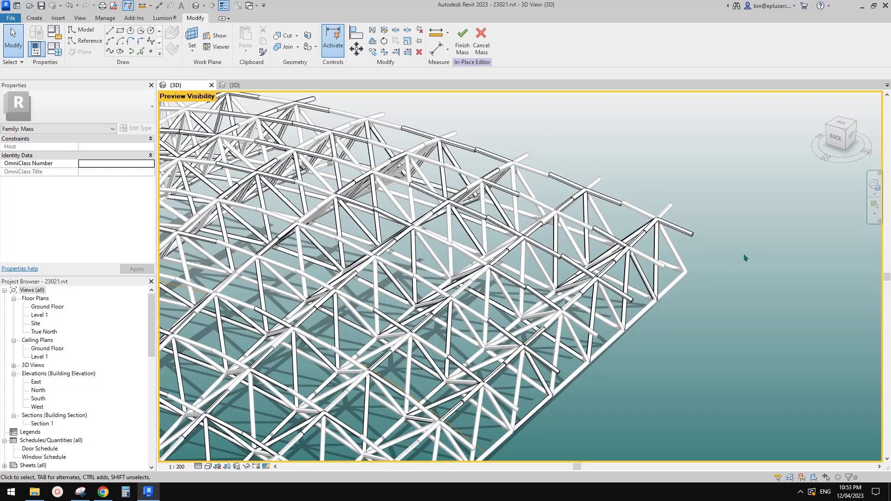
Toggle the divided surface's component and surface representations off and on, and check the Surface Representation settings.
left_click(485, 175)
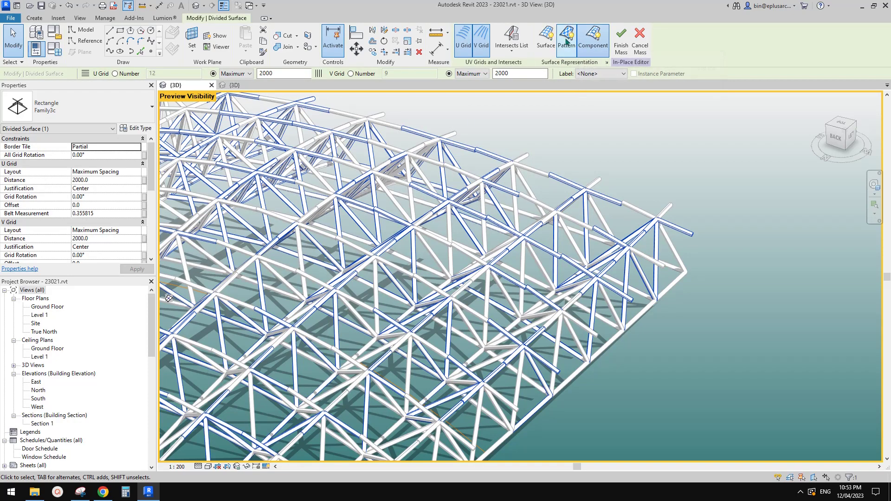
left_click(589, 40)
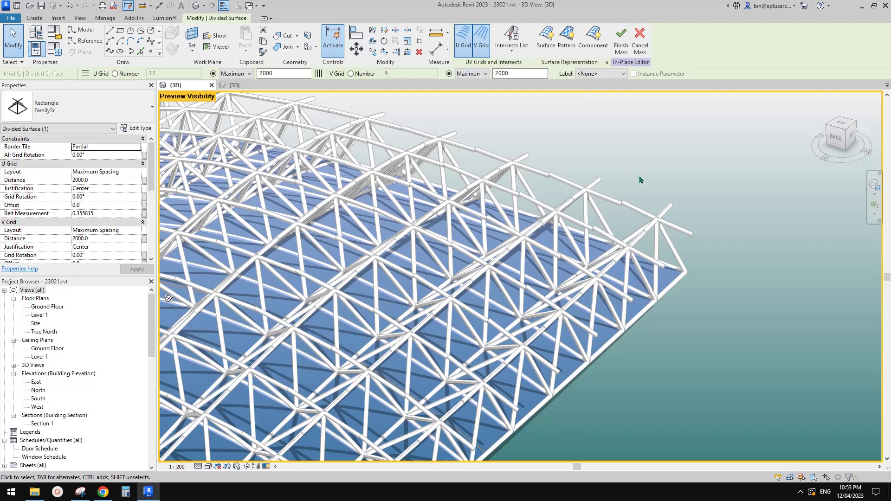
left_click(547, 41)
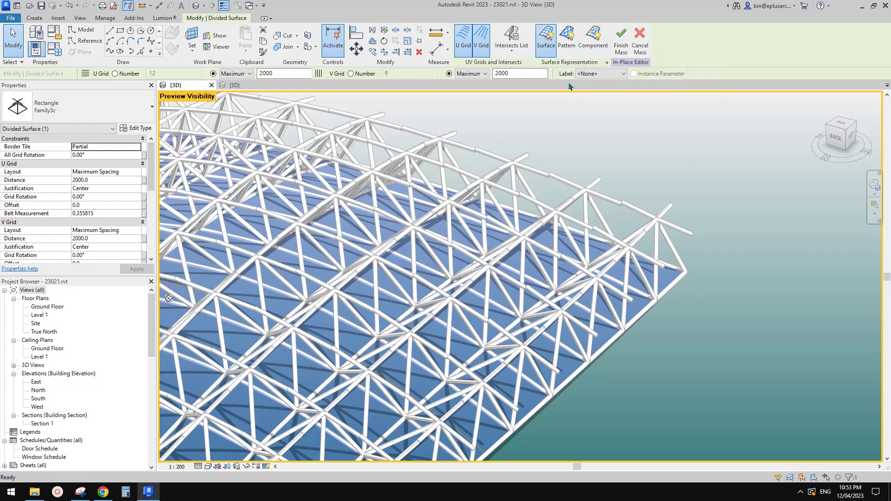
left_click(549, 41)
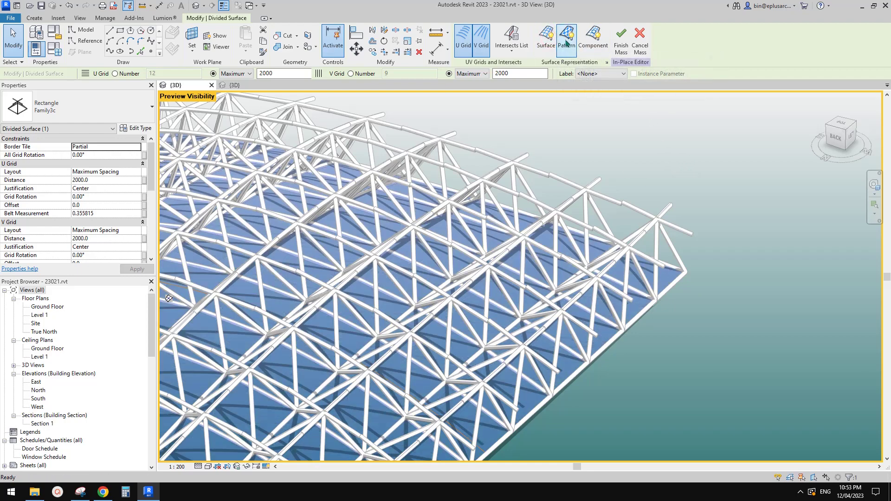
left_click(593, 42)
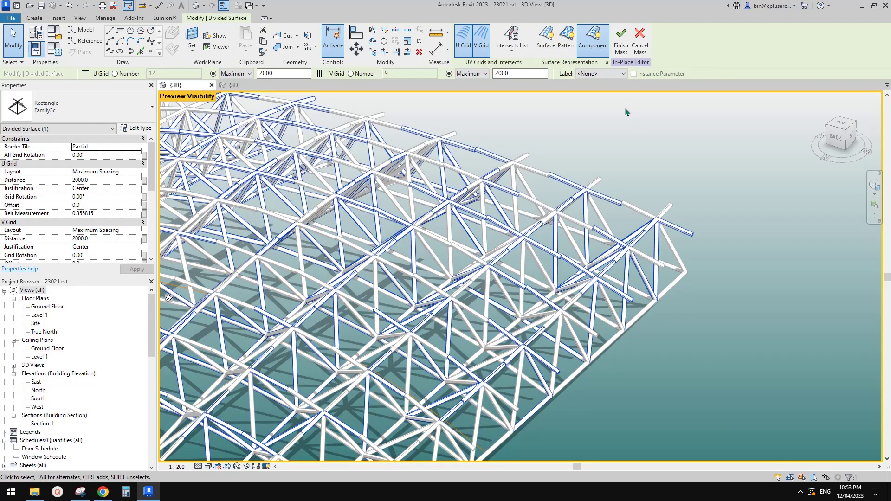
left_click(597, 47)
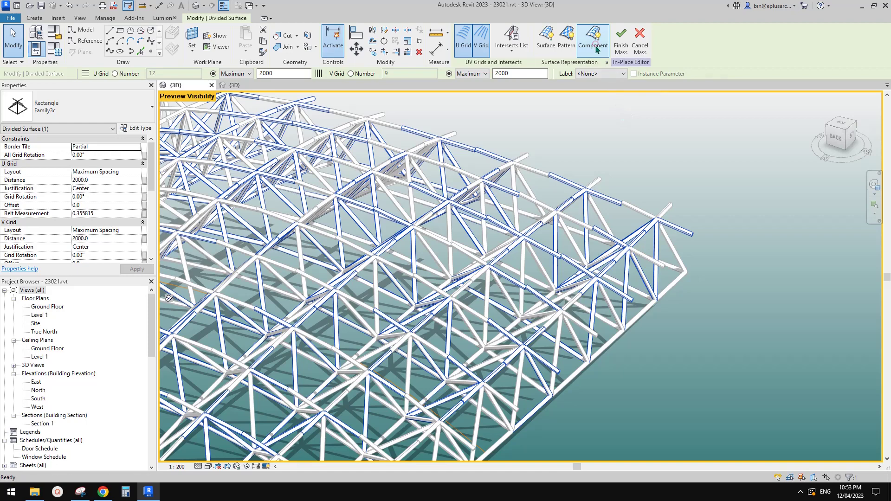
left_click(607, 62)
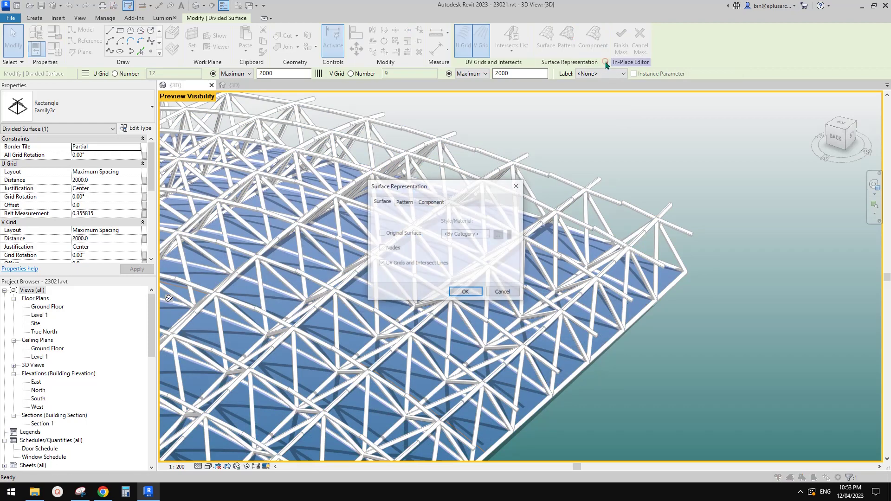
left_click(517, 186)
left_click(656, 149)
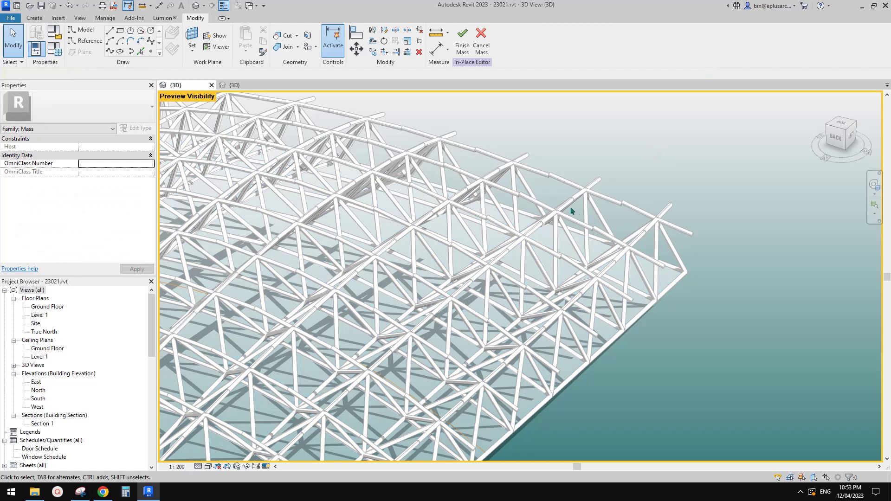
left_click(572, 239)
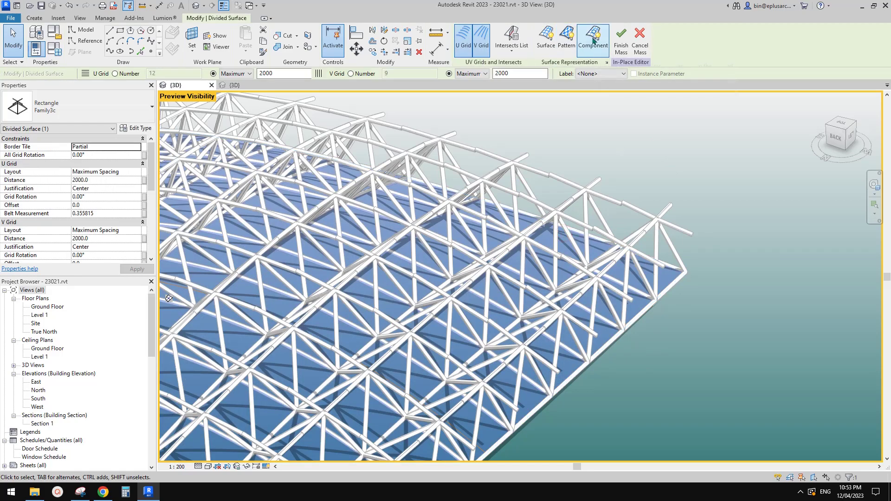
left_click(740, 199)
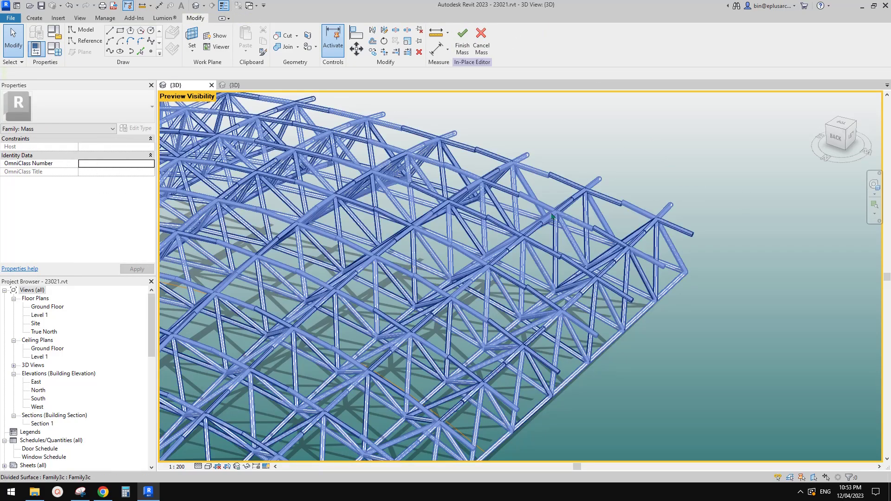
Test visibility parameters 1 and 2 on the corner Family3c panel by turning each one off and back on.
left_click(650, 224)
left_click(702, 227)
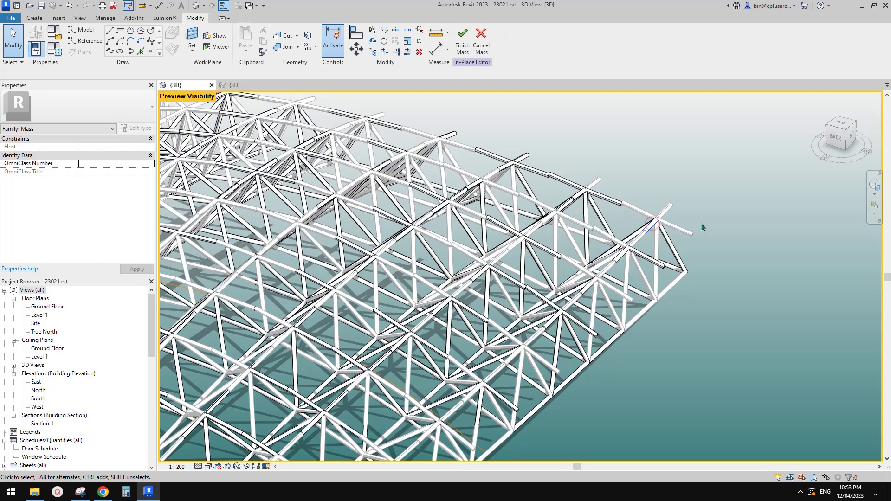
left_click(676, 228)
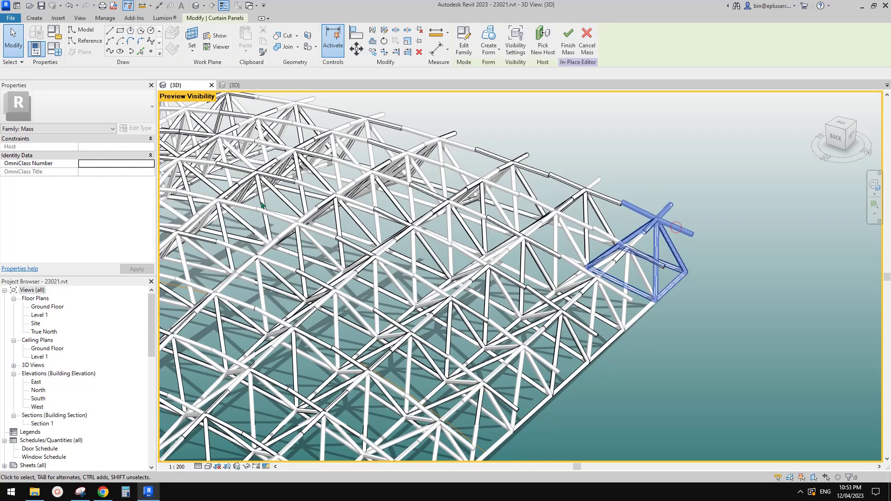
scroll(65, 228, "down", 4)
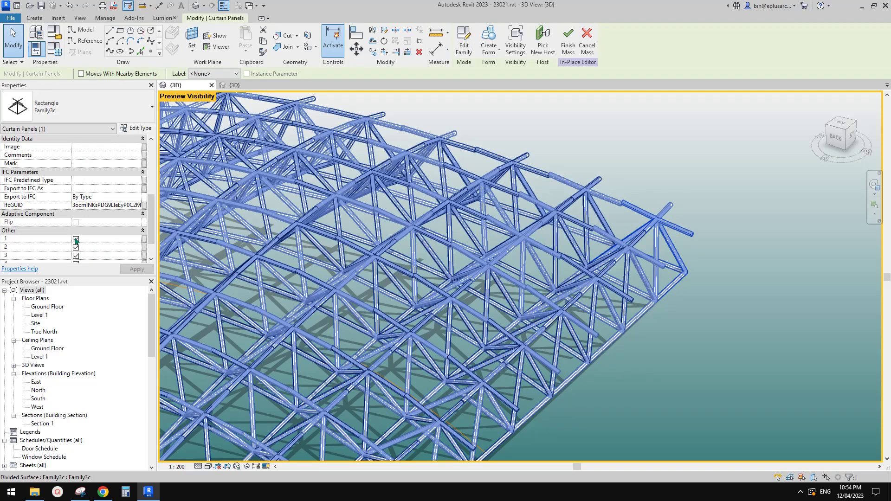
left_click(76, 239)
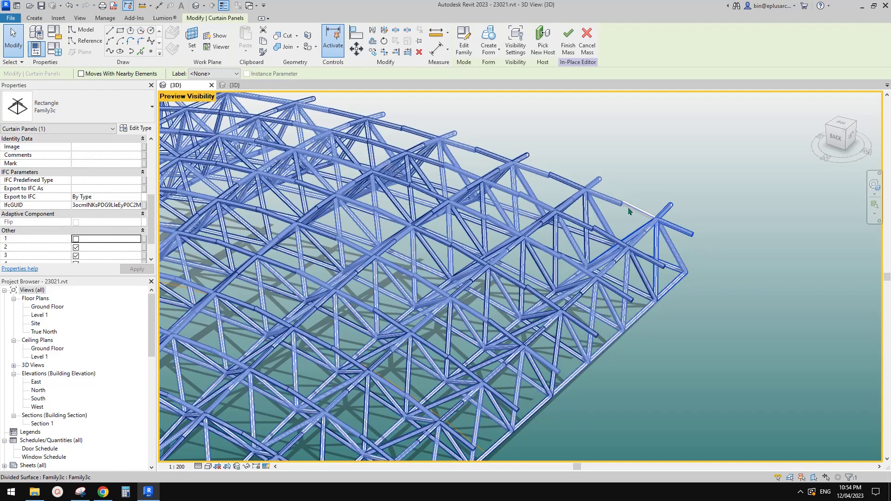
left_click(75, 240)
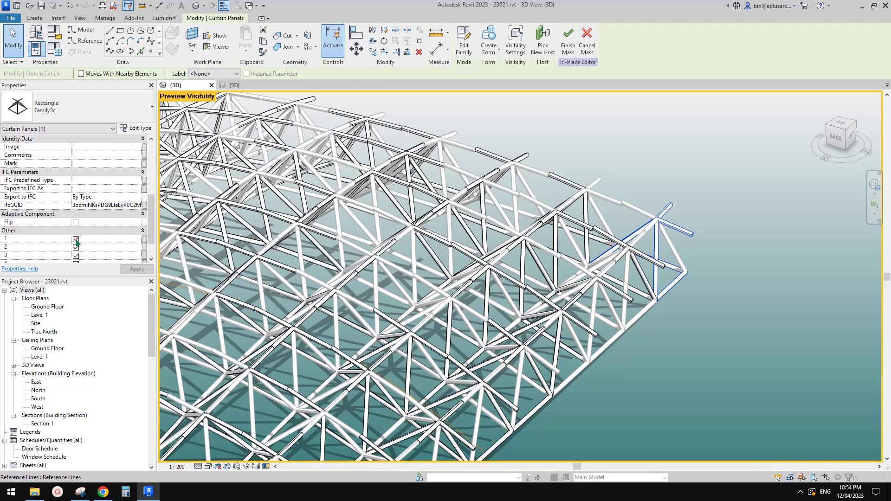
left_click(75, 247)
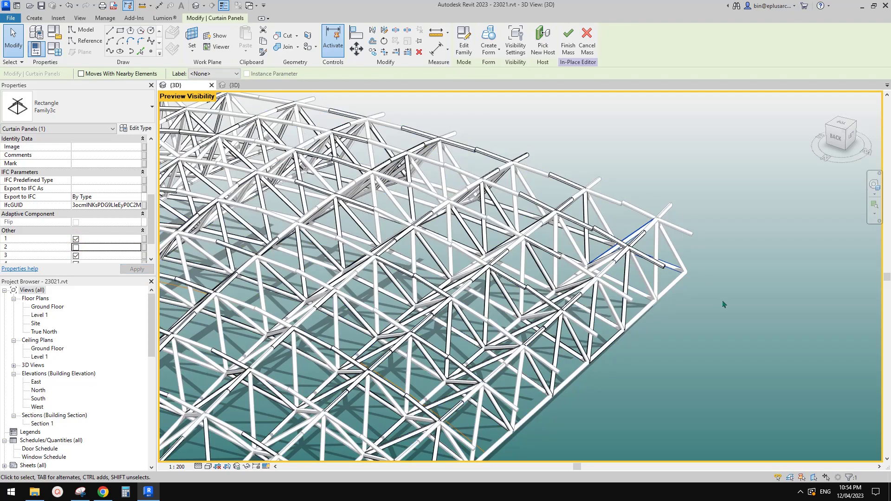
left_click(75, 248)
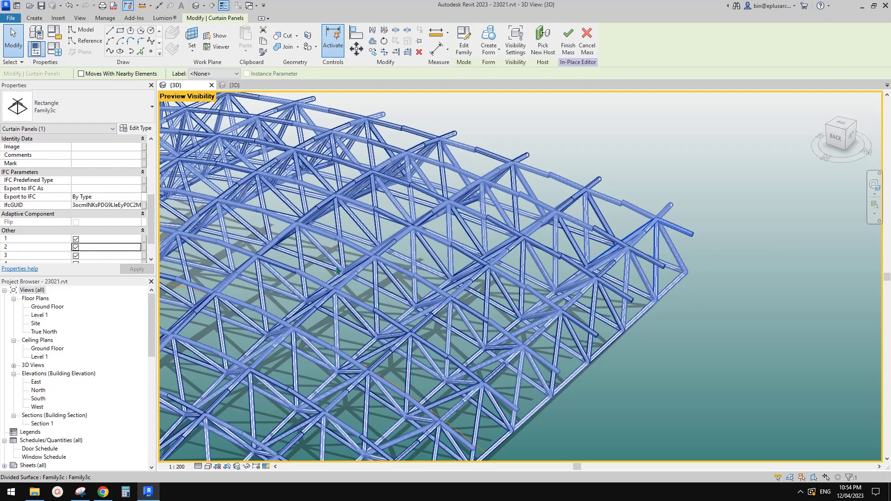
left_click(76, 247)
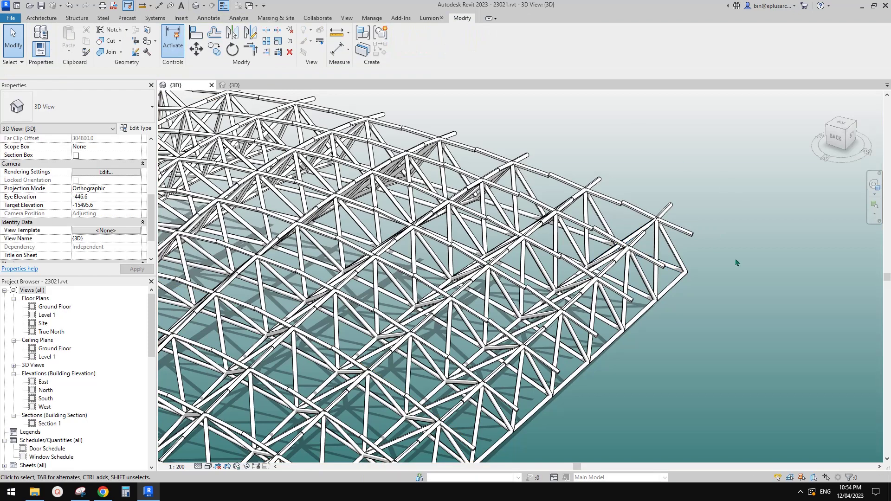
Reopen the large vaulted space-frame mass for in-place editing around its corner panel.
middle_click_drag(663, 268, 678, 244, "shift")
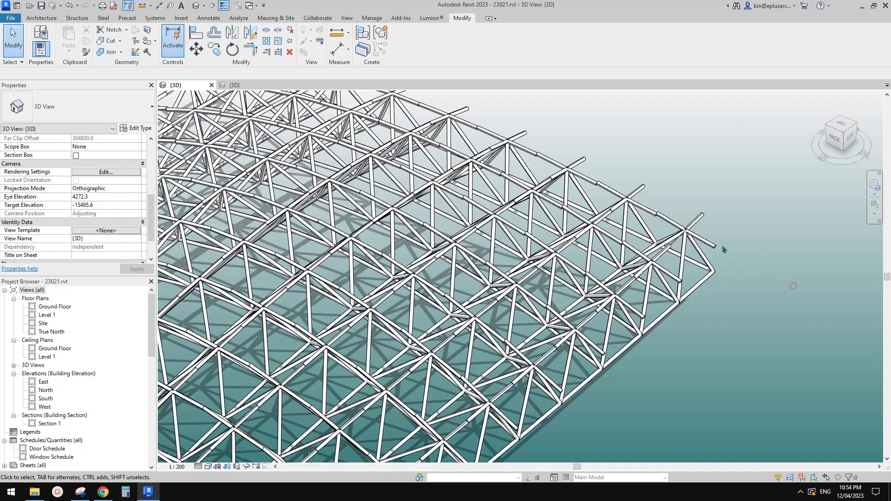
left_click(700, 234)
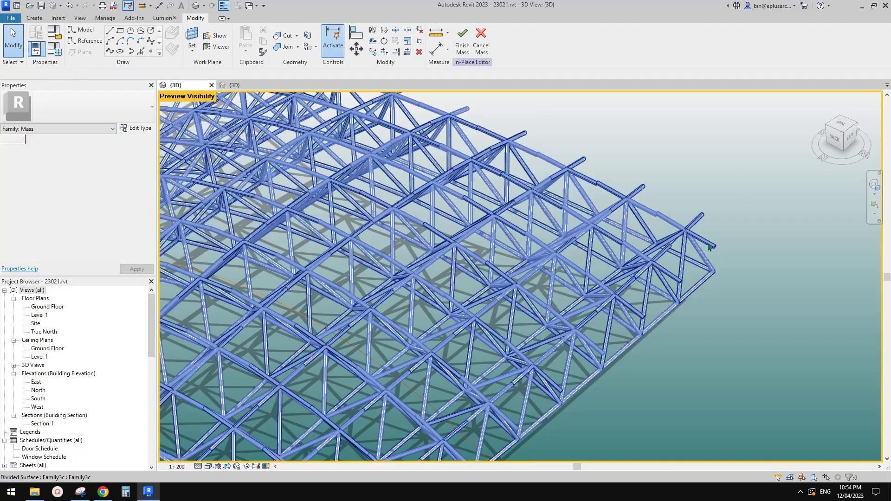
left_click(707, 246)
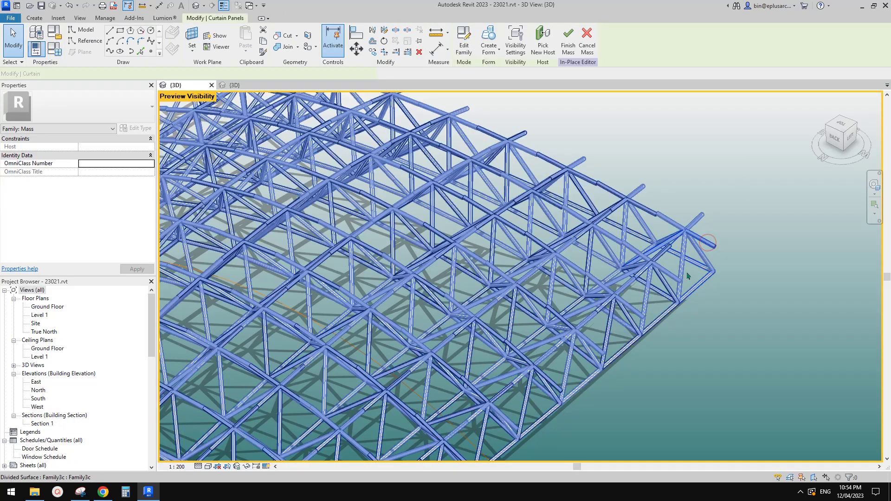
middle_click_drag(702, 259, 689, 252)
scroll(688, 252, "down", 2)
left_click(722, 274)
scroll(670, 261, "up", 3)
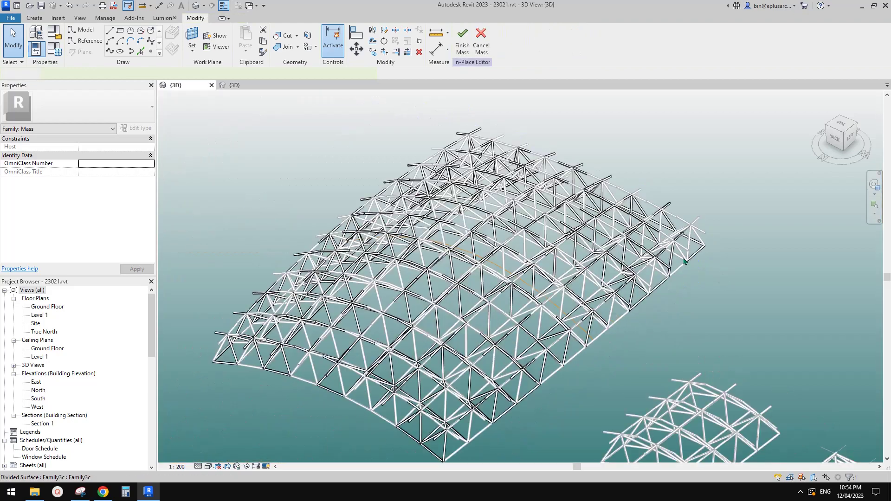
scroll(649, 249, "down", 4)
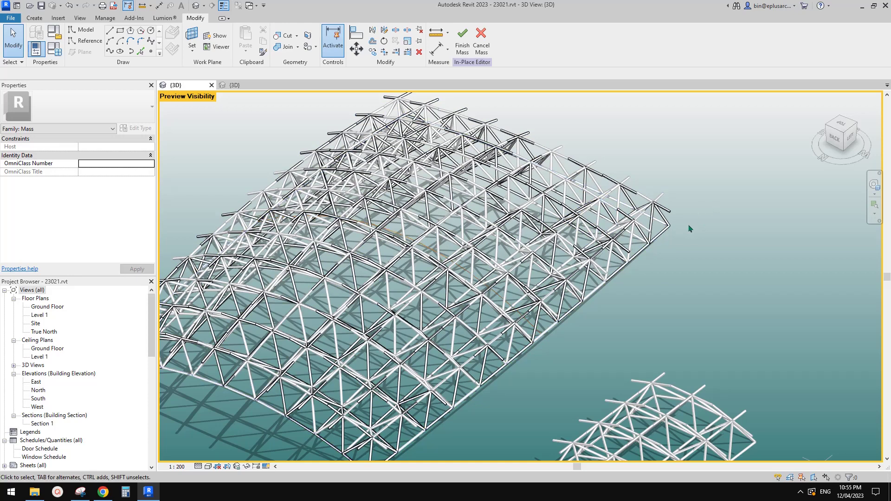
Select the corner Family3c panel and apply a temporary category hide in the view of the large vaulted mass.
key("Tab")
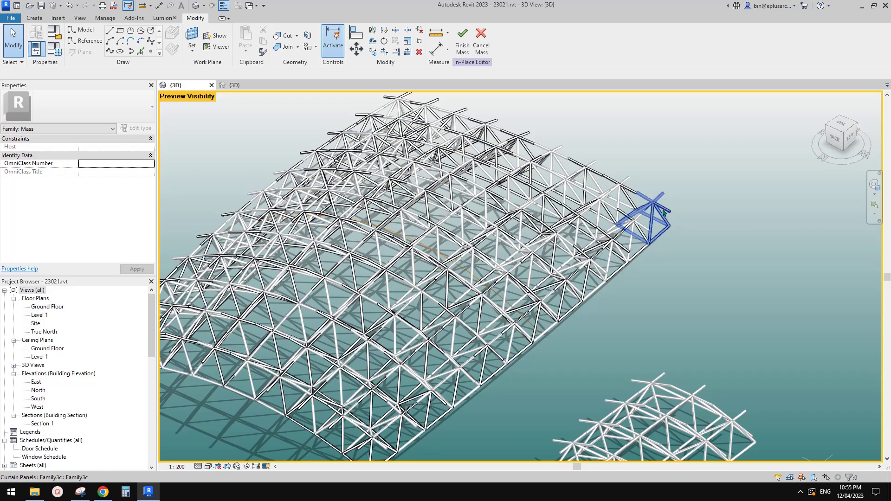
left_click(664, 213)
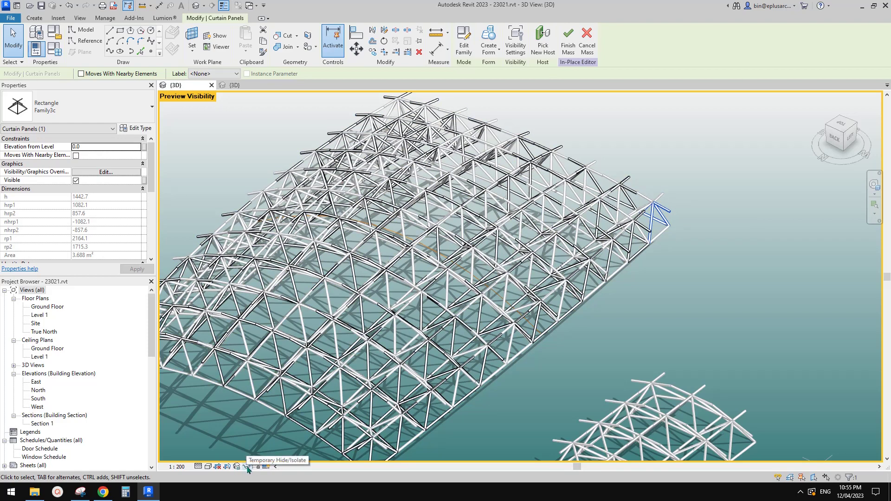
left_click(248, 467)
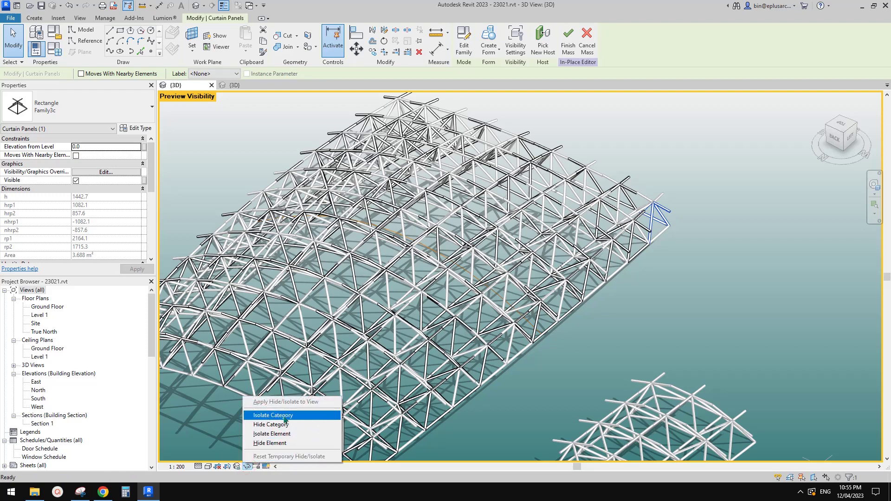
left_click(746, 206)
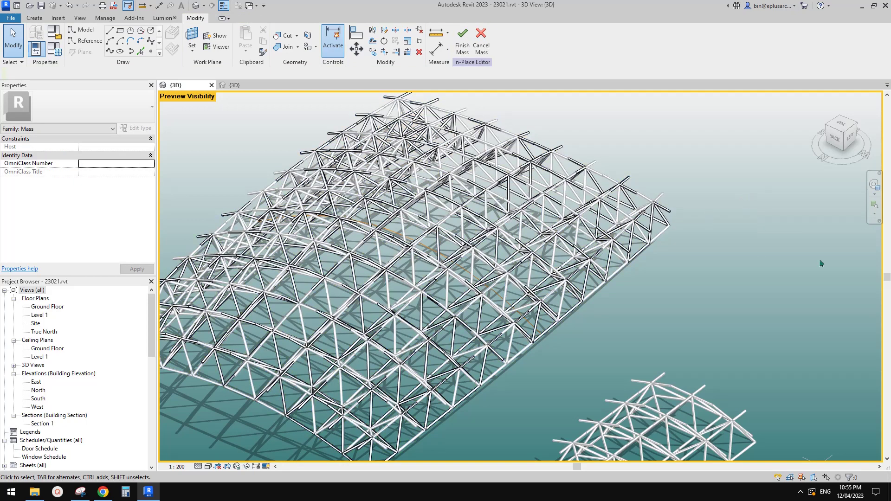
left_click(659, 210)
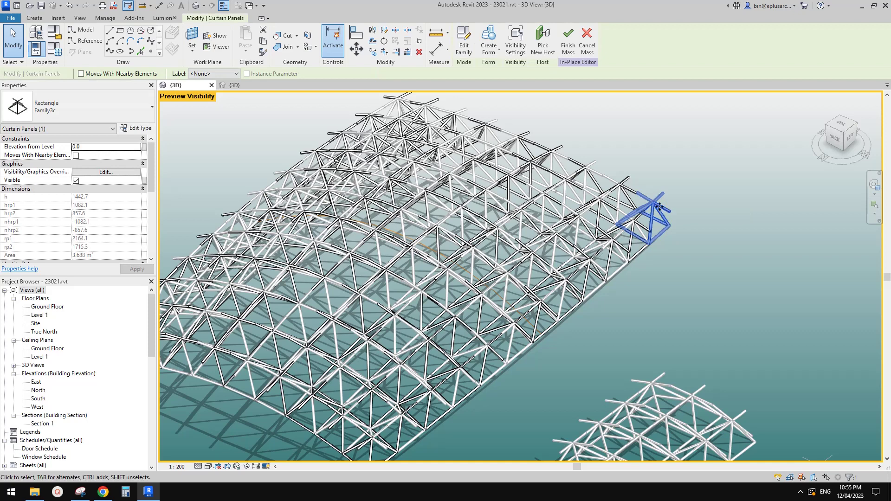
key("c")
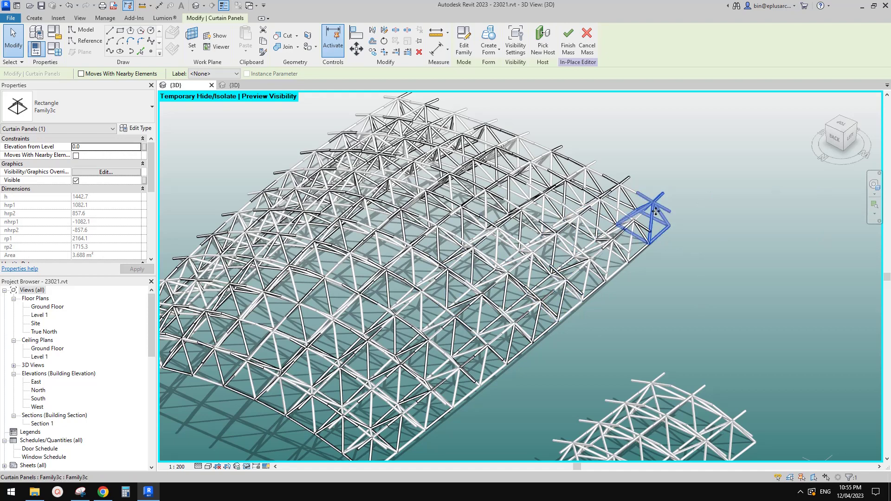
Select all the Family3c panels in the edge row facing the smaller masses, starting from the corner panel.
left_click_drag(650, 239, 638, 233)
middle_click_drag(638, 233, 455, 214, "shift")
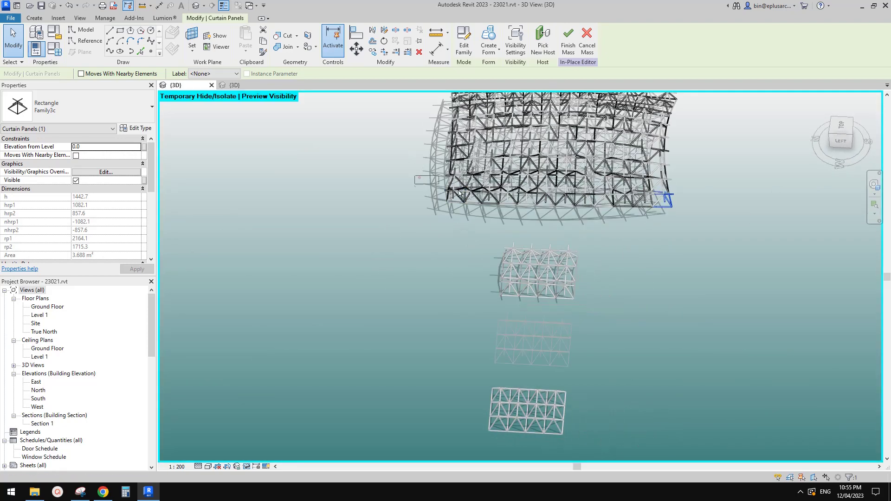
left_click(687, 211)
scroll(641, 201, "up", 1)
scroll(642, 201, "up", 3)
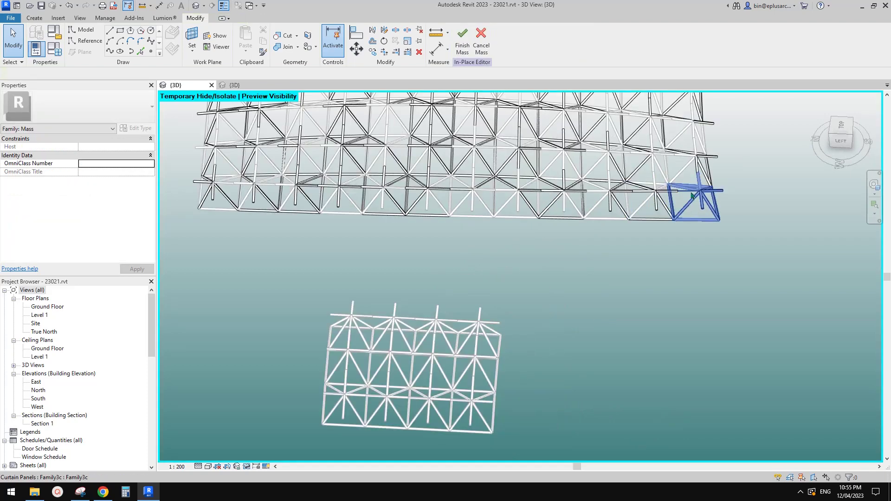
left_click(697, 191)
left_click(656, 191, "ctrl")
left_click(611, 191, "ctrl")
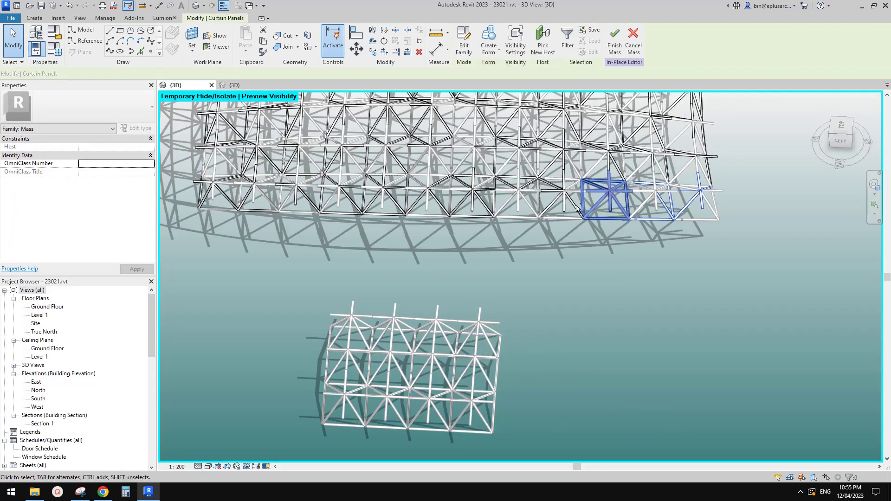
left_click(565, 193, "ctrl")
left_click(521, 191, "ctrl")
left_click(475, 192, "ctrl")
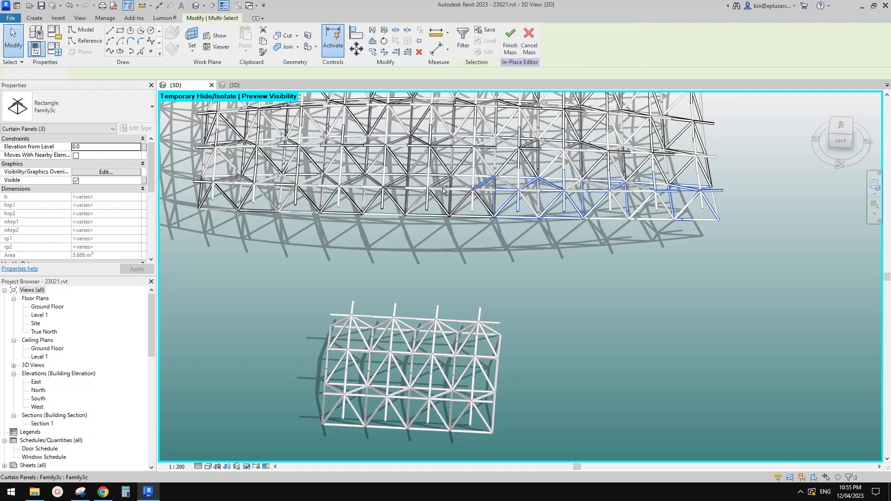
left_click(431, 187, "ctrl")
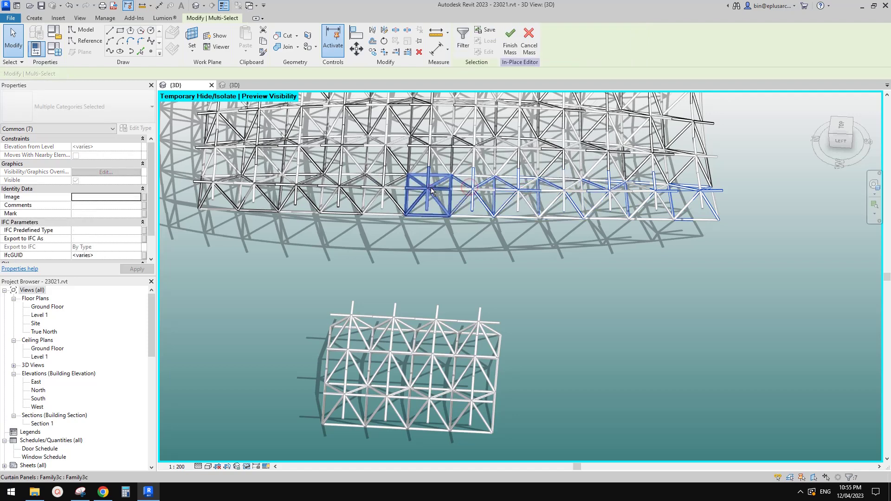
left_click(388, 188, "ctrl")
left_click(348, 188, "ctrl")
left_click(298, 188, "ctrl")
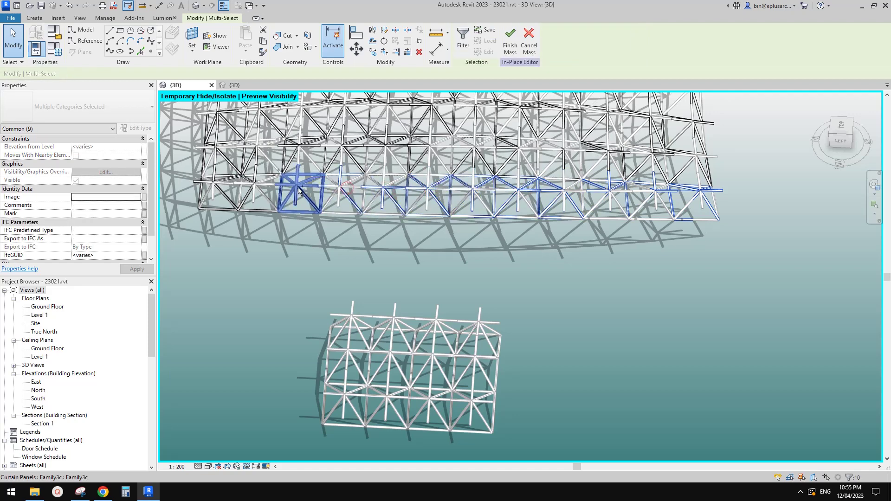
left_click(257, 188, "ctrl")
left_click(222, 188, "ctrl")
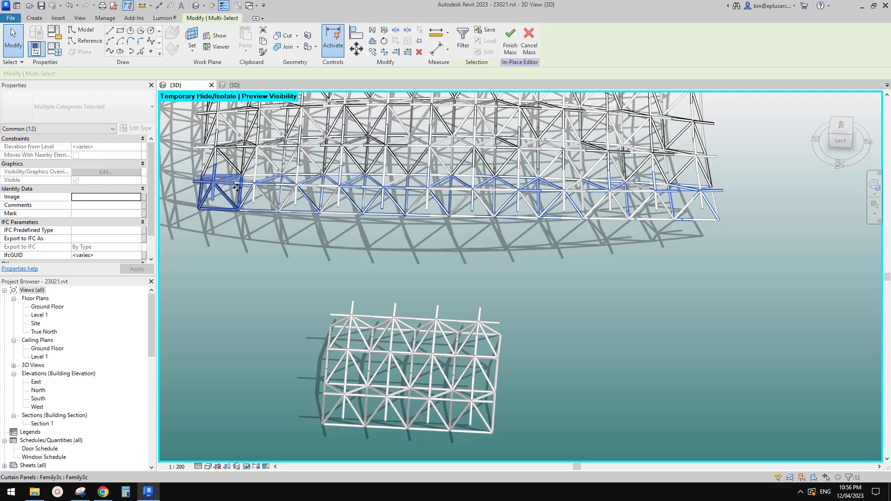
left_click(237, 188, "ctrl")
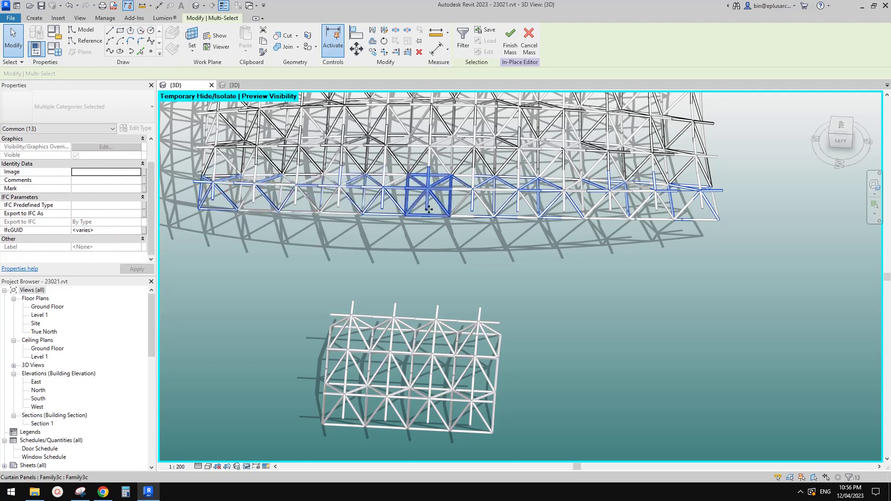
Filter the selection to exclude Generic Models and keep only Curtain Panels.
left_click(464, 40)
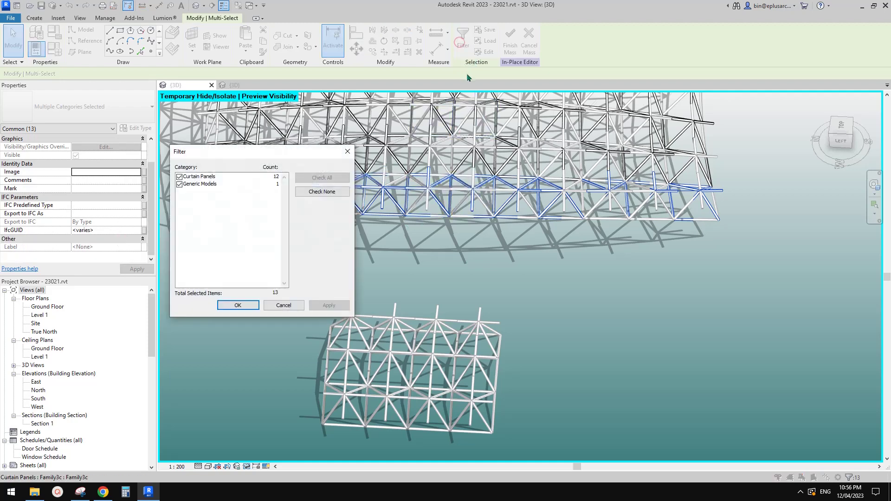
left_click(186, 184)
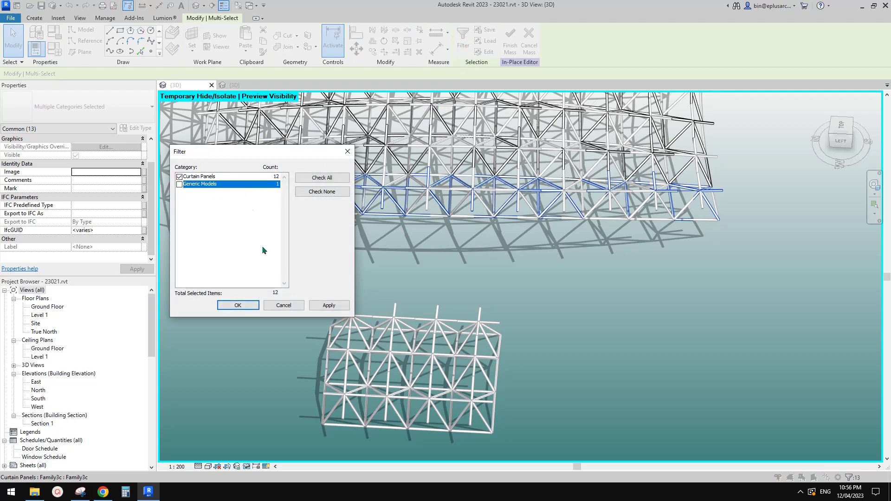
left_click(237, 305)
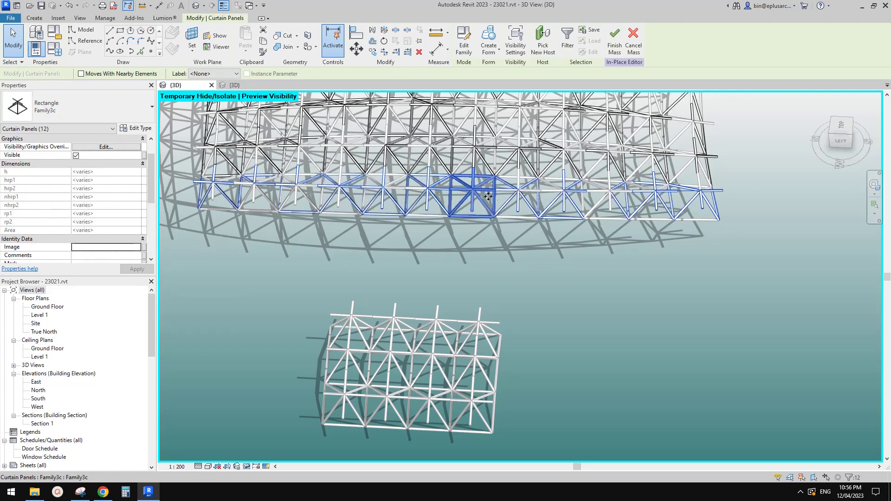
Try visibility parameter 2 on the selected edge-row panels, then turn off visibility parameter 3 for all of them.
scroll(76, 223, "down", 5)
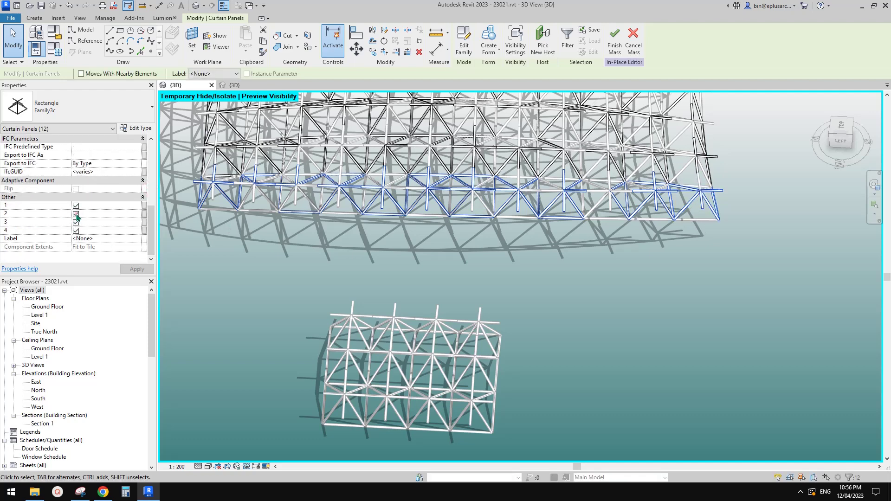
left_click(75, 214)
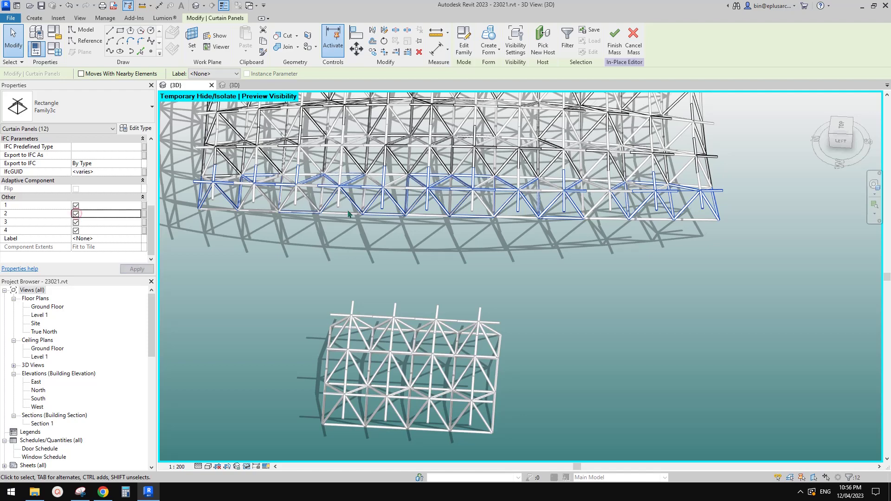
left_click(76, 223)
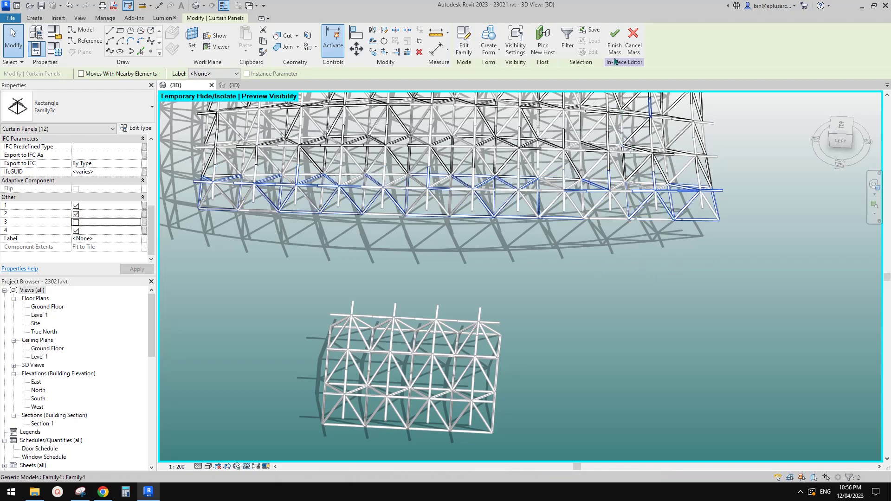
Select the nine Family3c panels along the side edge adjoining the finished row, corners included, and turn off visibility parameter 4.
middle_click_drag(743, 214, 614, 334, "shift")
left_click(614, 334)
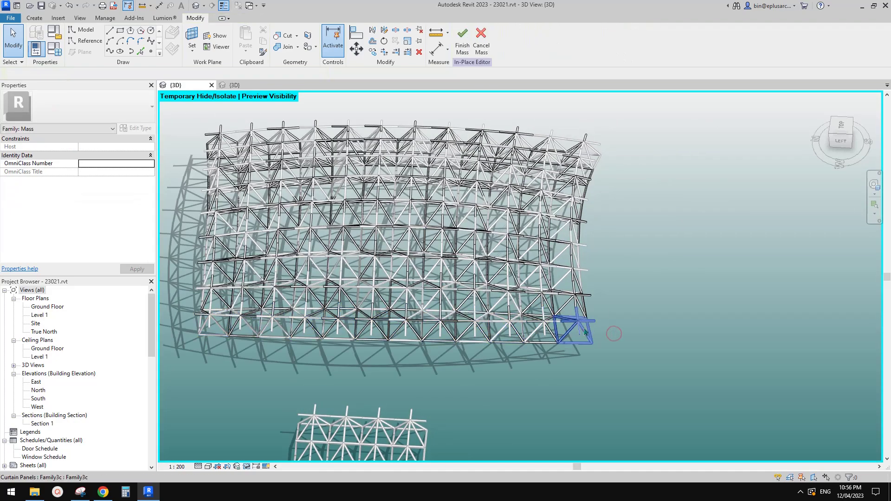
left_click(584, 329)
left_click(573, 278, "ctrl")
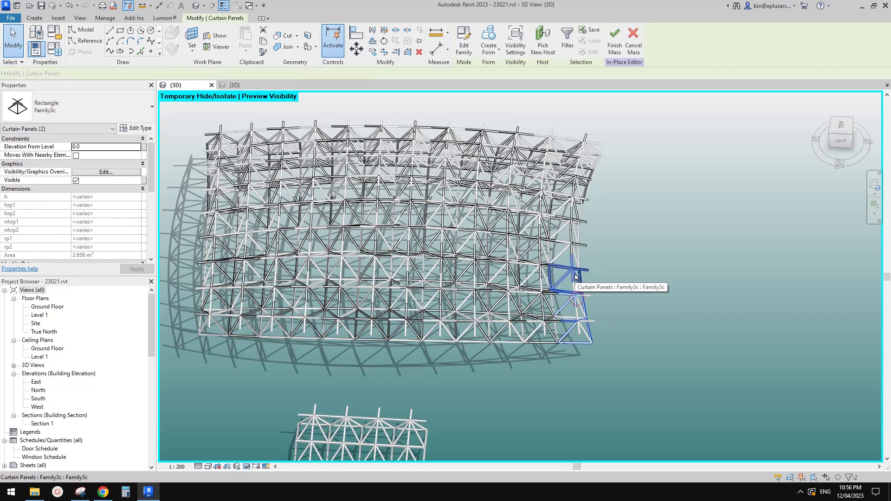
left_click(574, 247, "ctrl")
left_click(576, 230, "ctrl")
left_click(579, 202, "ctrl")
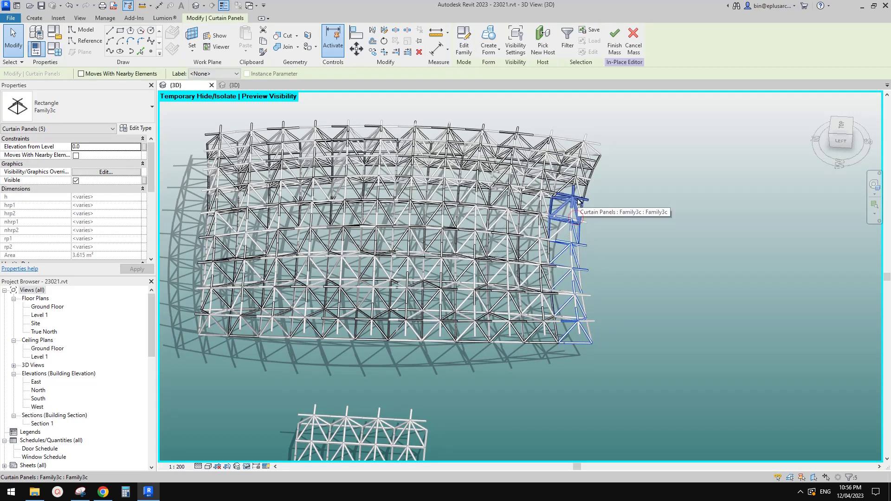
left_click(581, 188, "ctrl")
left_click(588, 169, "ctrl")
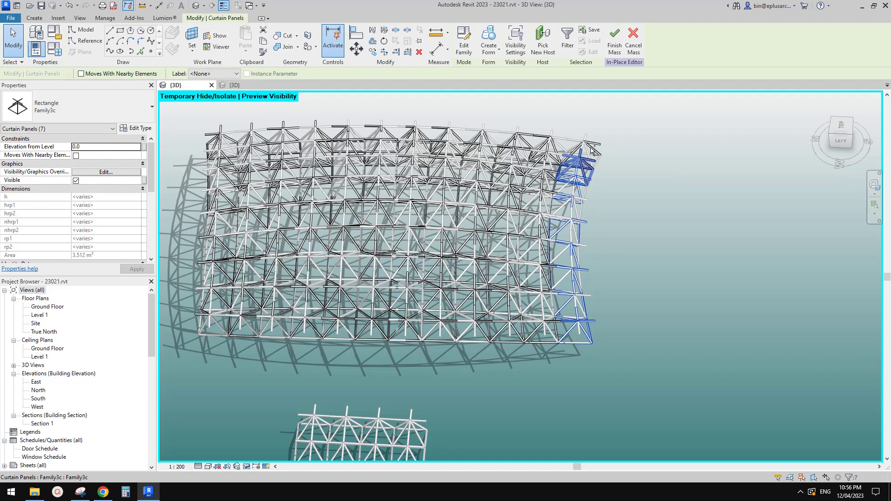
left_click(592, 150, "ctrl")
left_click(585, 147, "ctrl")
scroll(99, 231, "down", 5)
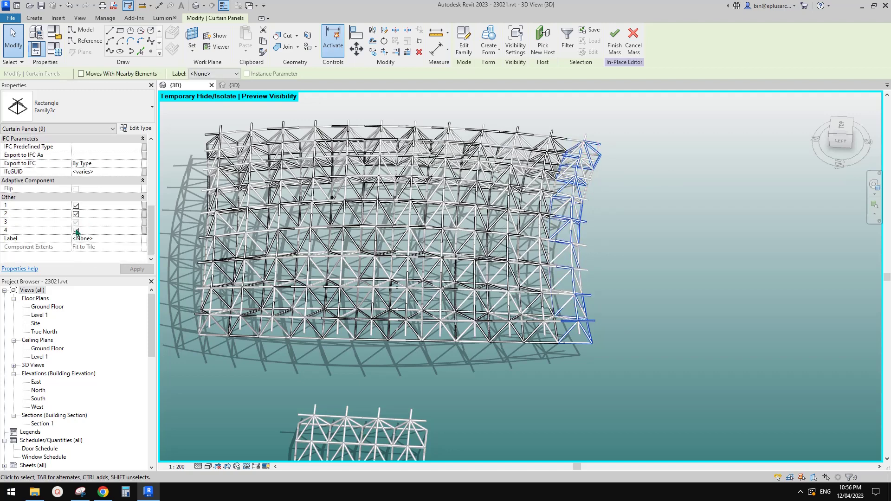
left_click(76, 231)
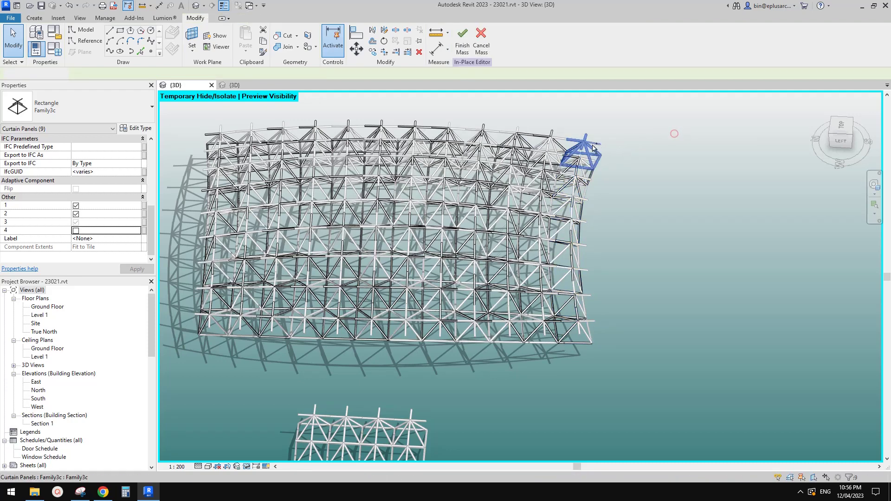
Select the twelve Family3c panels along the far edge opposite the smaller masses, corners included, and turn off visibility parameter 1.
left_click(586, 148)
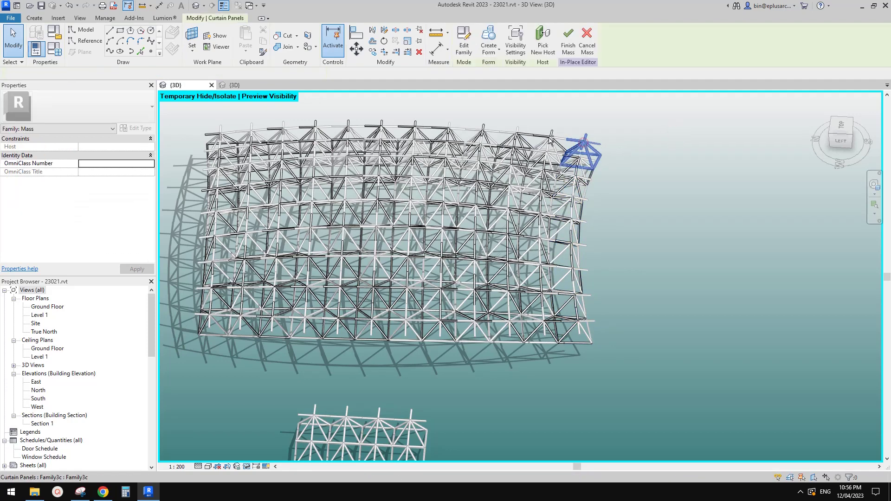
left_click(514, 134, "ctrl")
left_click(481, 131, "ctrl")
left_click(449, 133, "ctrl")
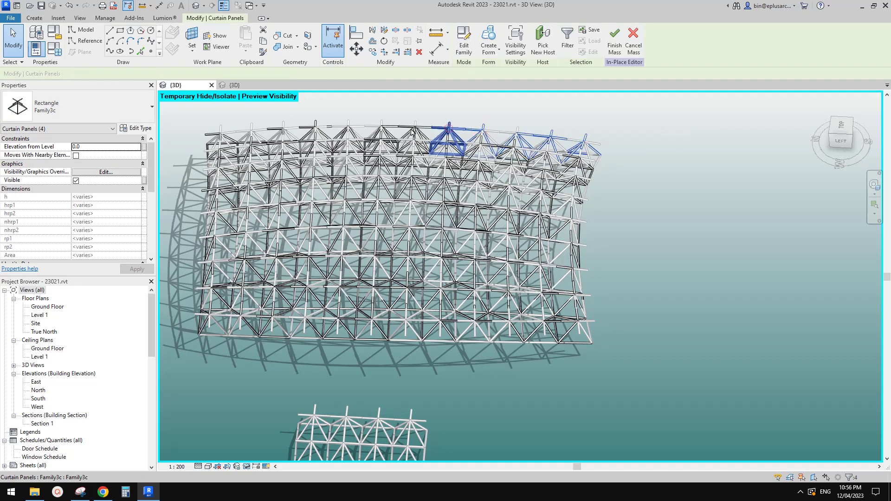
left_click(416, 131, "ctrl")
left_click(381, 130, "ctrl")
left_click(346, 126, "ctrl")
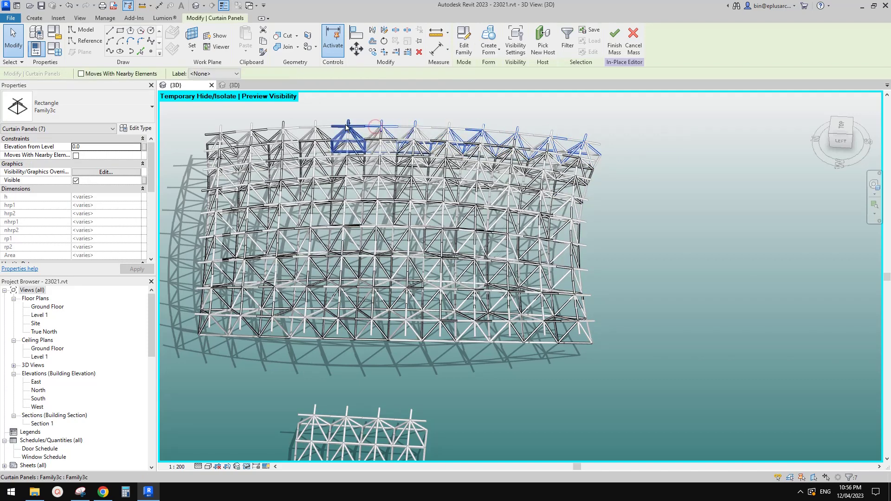
left_click(316, 127, "ctrl")
left_click(284, 129, "ctrl")
left_click(251, 134, "ctrl")
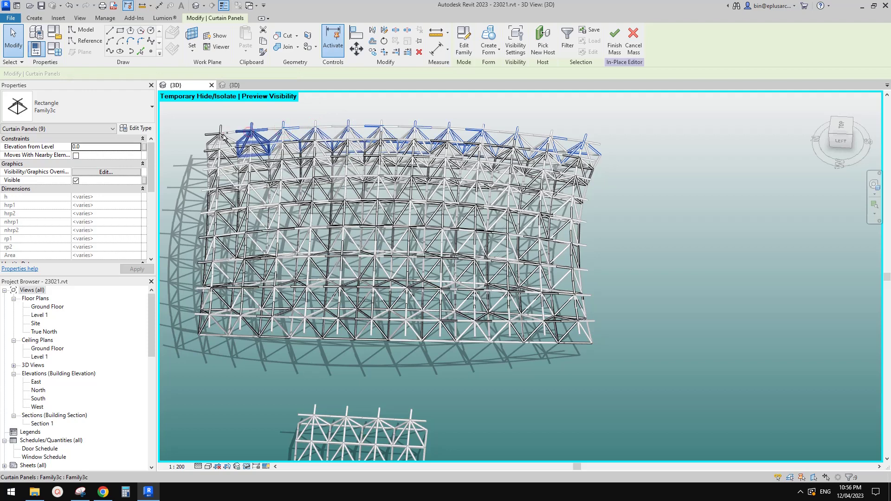
left_click(221, 137, "ctrl")
left_click(306, 132, "ctrl")
left_click_drag(152, 169, 154, 234)
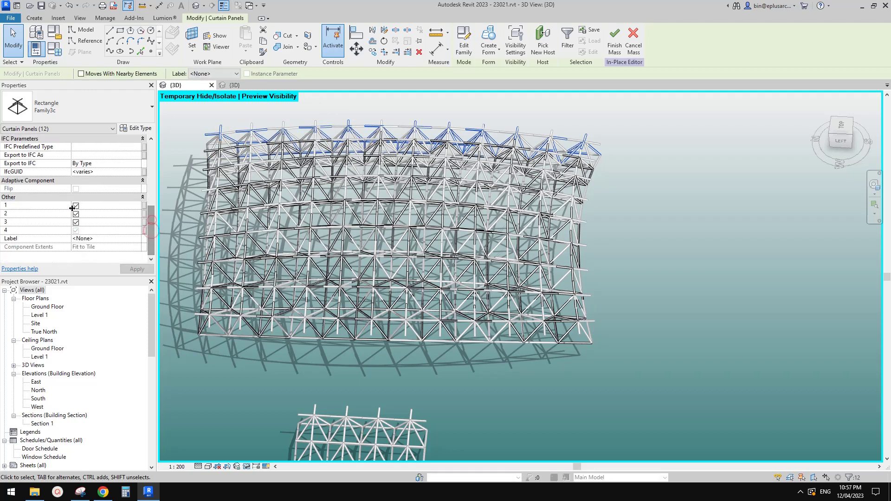
left_click(76, 206)
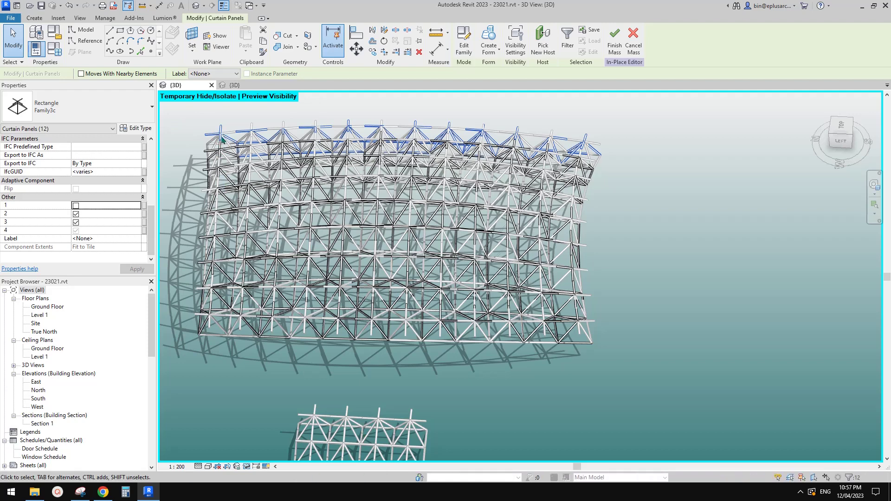
left_click(180, 127)
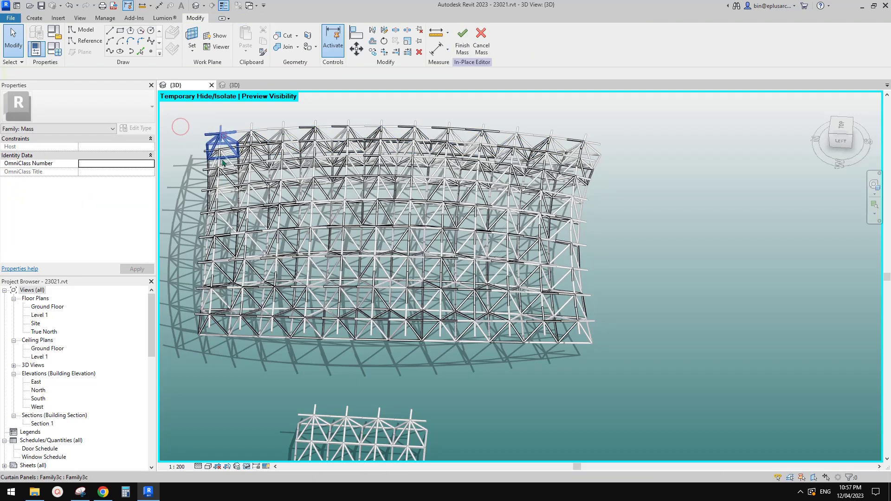
Select the nine Family3c panels along the remaining side edge, corners included, and turn off visibility parameter 2.
left_click(224, 139)
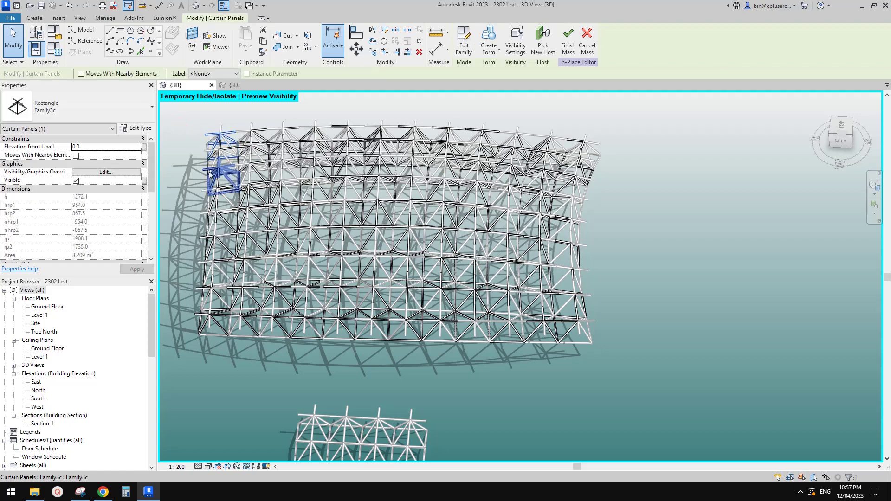
left_click(210, 174, "ctrl")
middle_click_drag(187, 182, 360, 185)
scroll(360, 185, "up", 1)
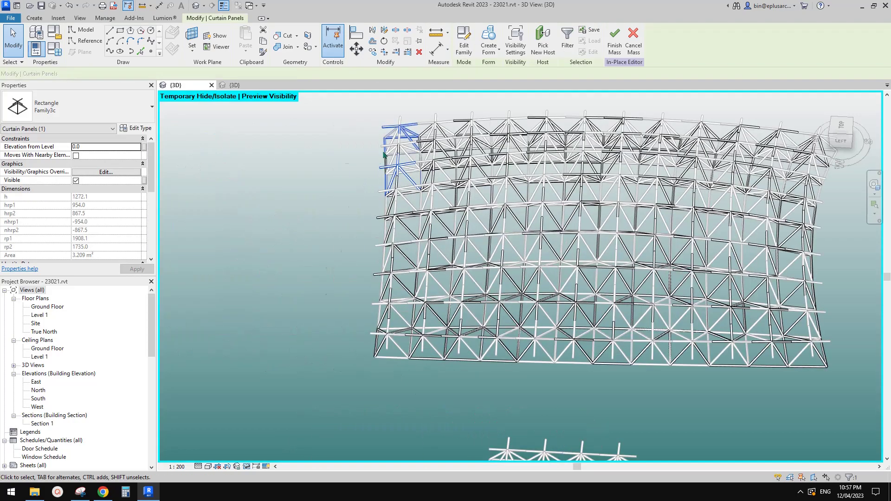
left_click(397, 154, "ctrl")
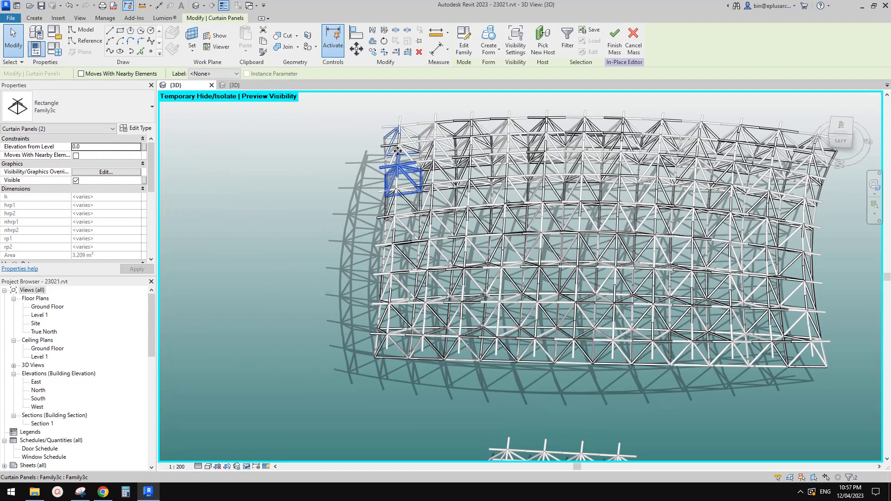
left_click(400, 191, "ctrl")
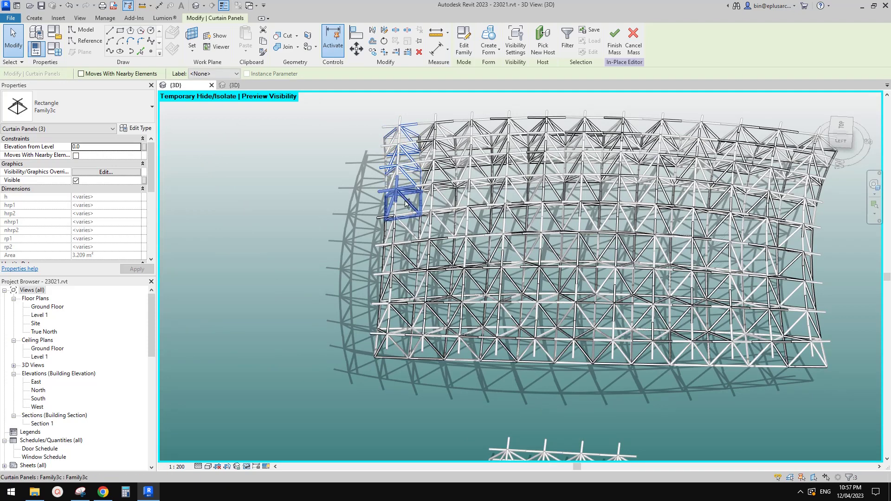
left_click(407, 230, "ctrl")
left_click(407, 261, "ctrl")
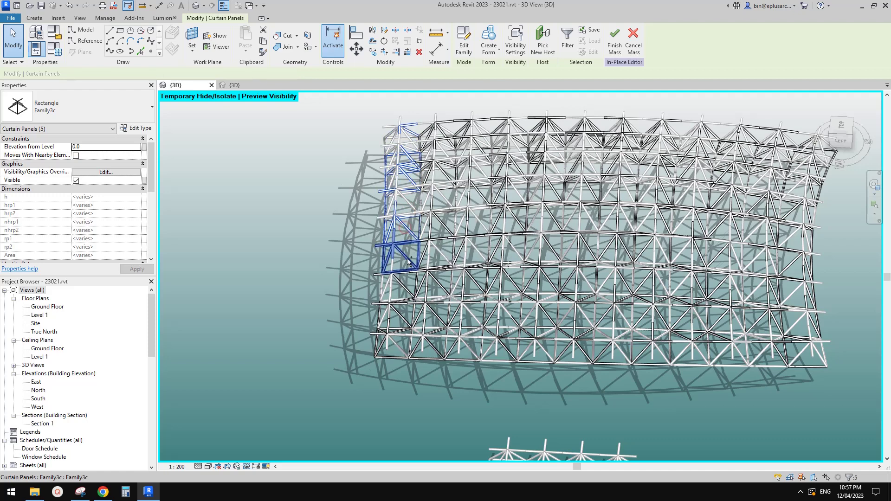
left_click(407, 287, "ctrl")
left_click(403, 319, "ctrl")
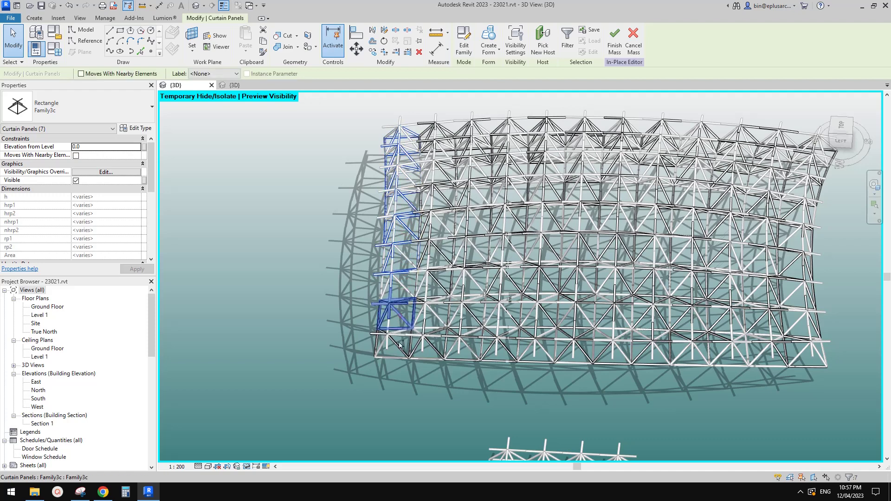
left_click(399, 348, "ctrl")
left_click(399, 348, "ctrl")
left_click(151, 201)
left_click(151, 217)
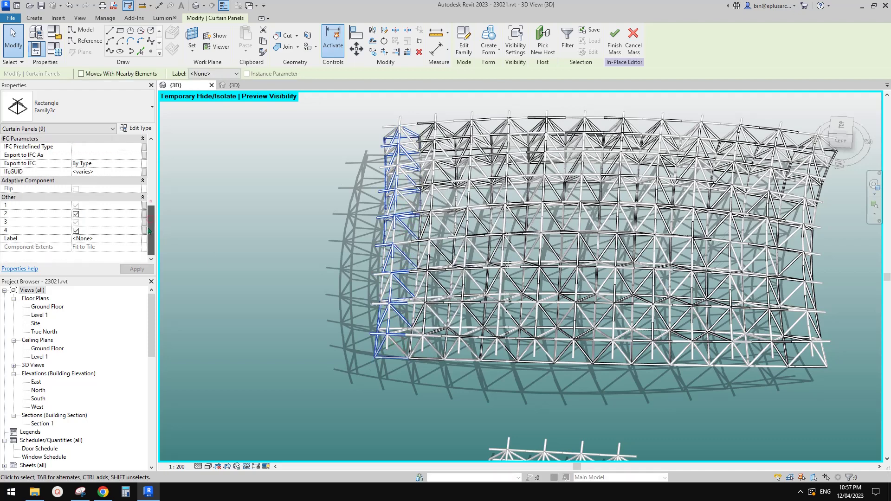
left_click(76, 229)
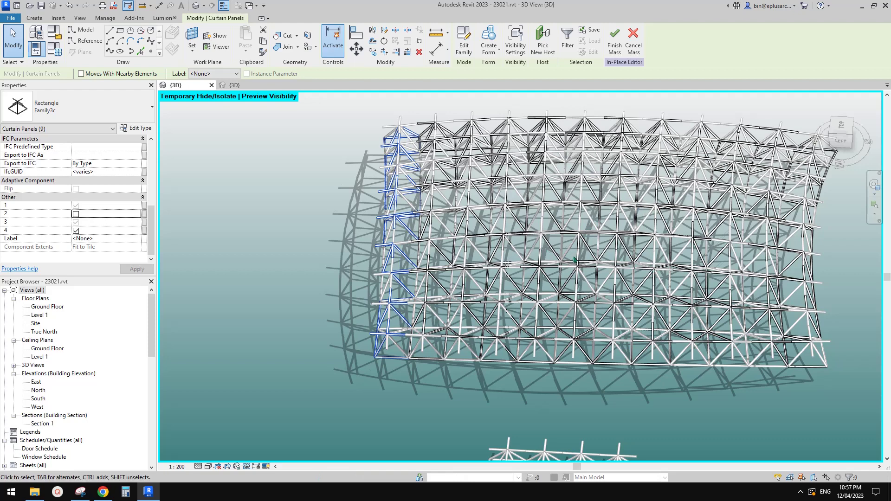
Finish the in-place mass edit of the large vaulted roof and inspect its corner panels.
left_click(614, 48)
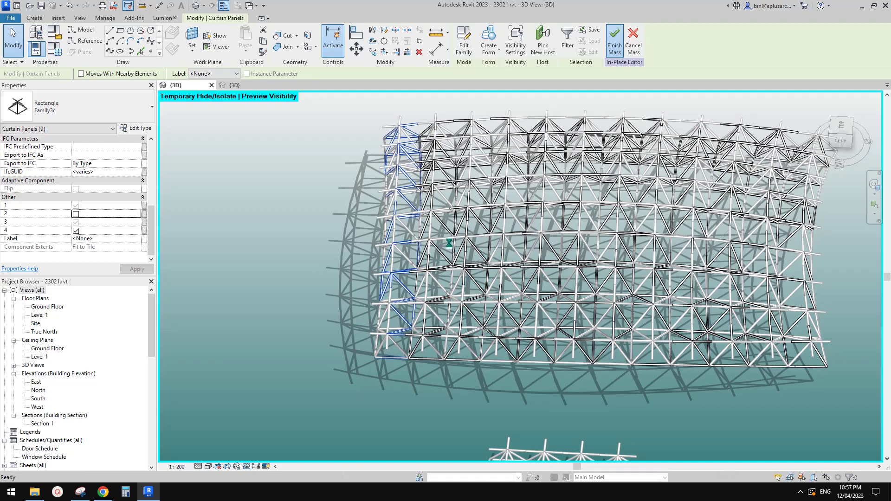
left_click(286, 206)
middle_click_drag(646, 311, 692, 315, "shift")
scroll(760, 293, "up", 1)
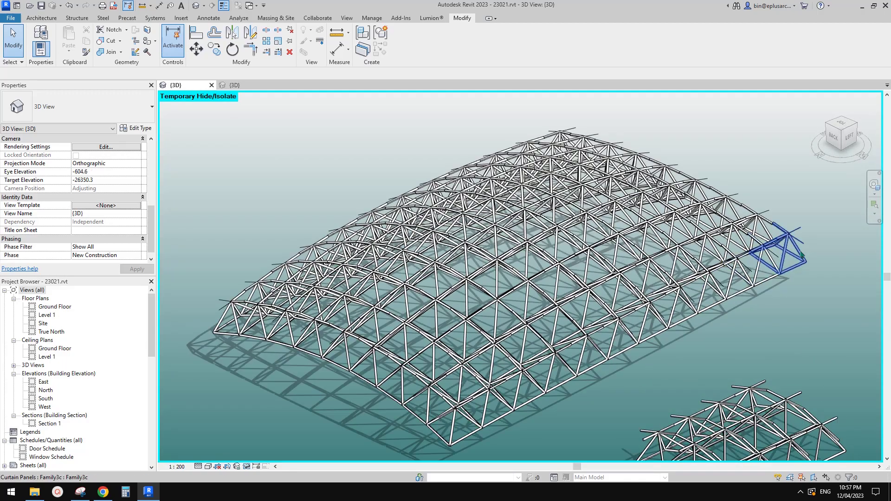
scroll(802, 254, "up", 3)
Switch to the Family3c family, select all instances of its Family4 tube members and temporarily hide them in the view.
double_click(795, 233)
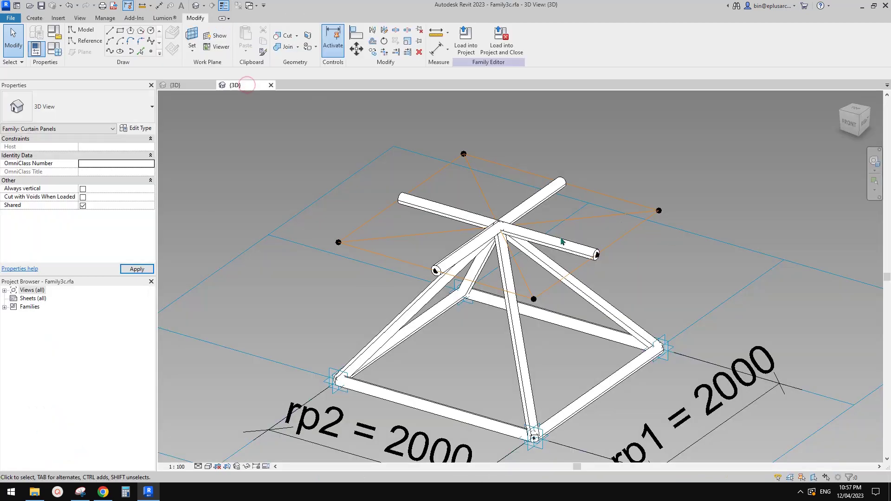
left_click(570, 246)
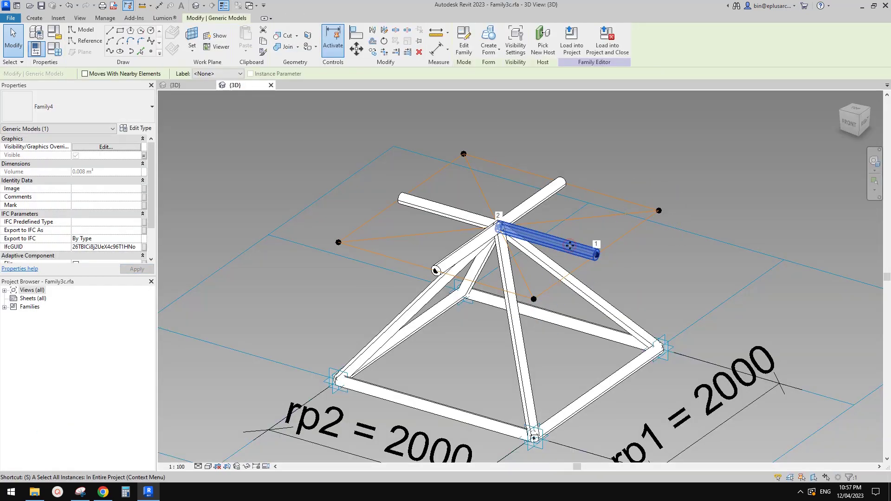
key("a")
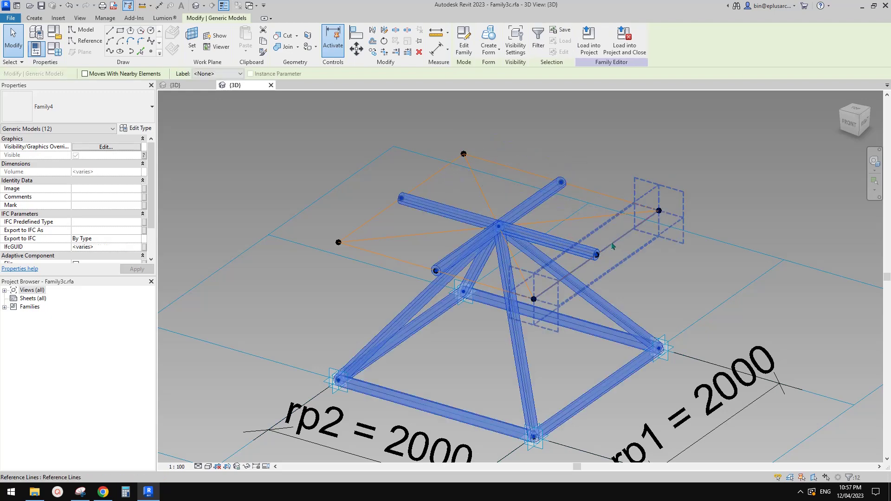
key("h")
key("h")
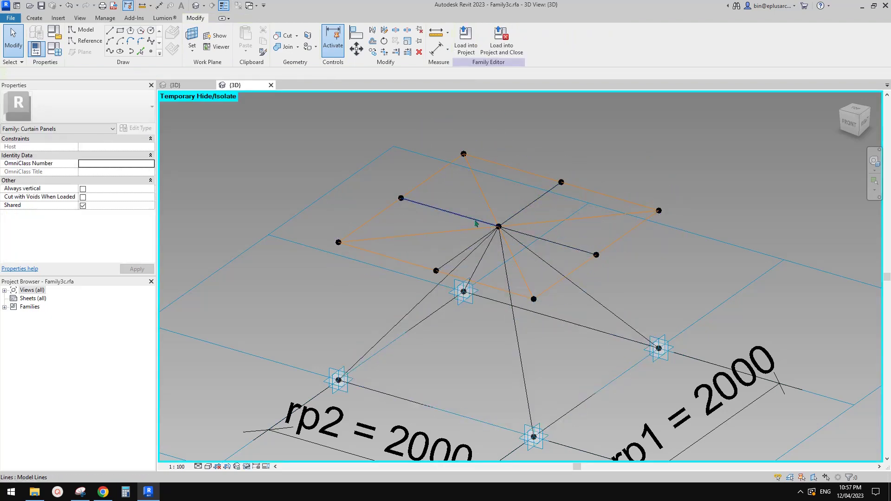
Select the remaining Family3c geometry, filter it to Lines (Curtain Panels) only, and turn off the Visible property of those lines.
left_click(524, 207)
scroll(531, 220, "down", 4)
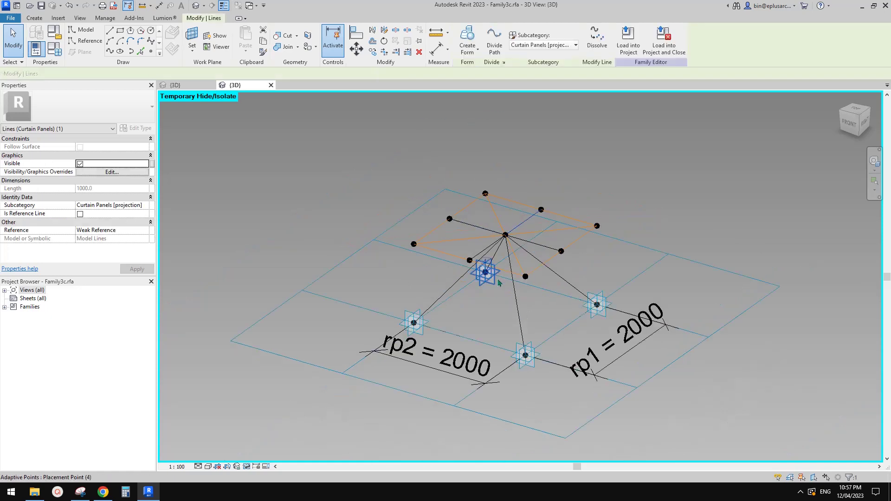
left_click_drag(333, 137, 725, 372)
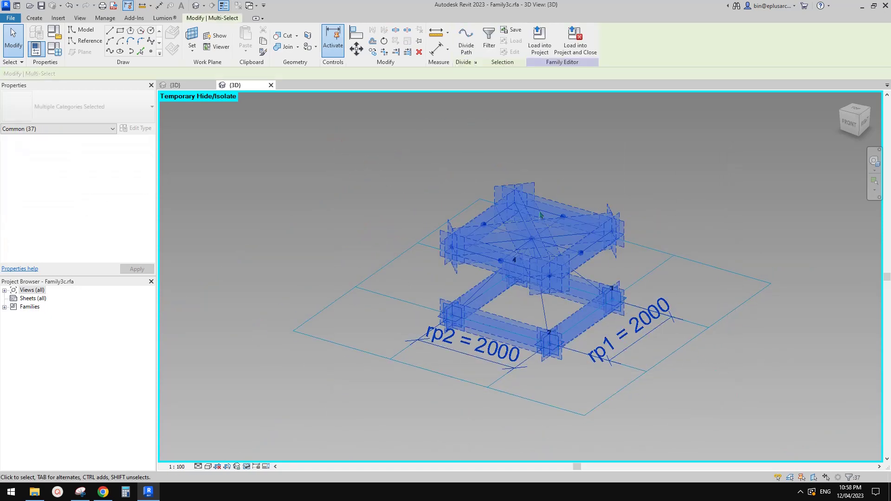
left_click(721, 192)
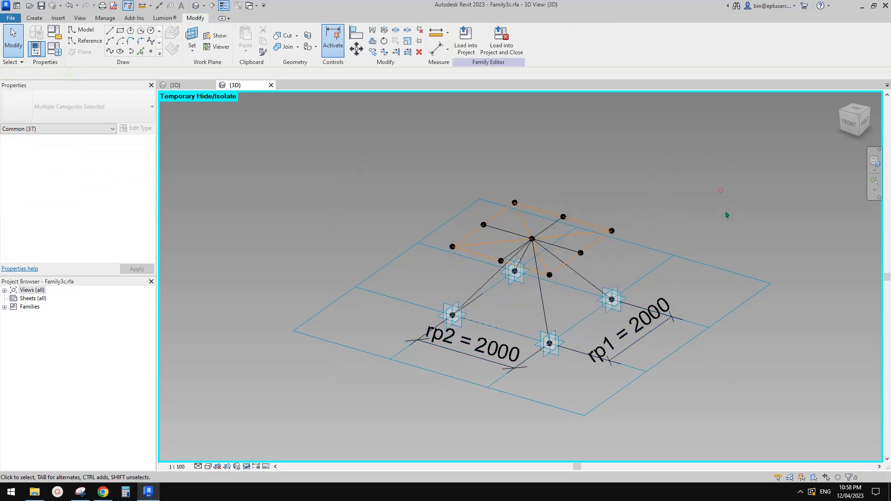
middle_click_drag(717, 212, 690, 253, "shift")
left_click_drag(546, 328, 745, 439)
left_click(490, 42)
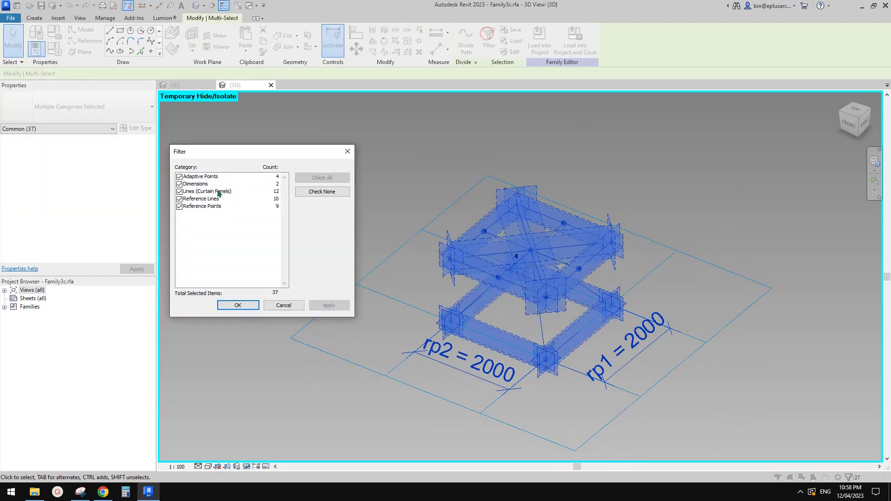
left_click(322, 192)
left_click(179, 192)
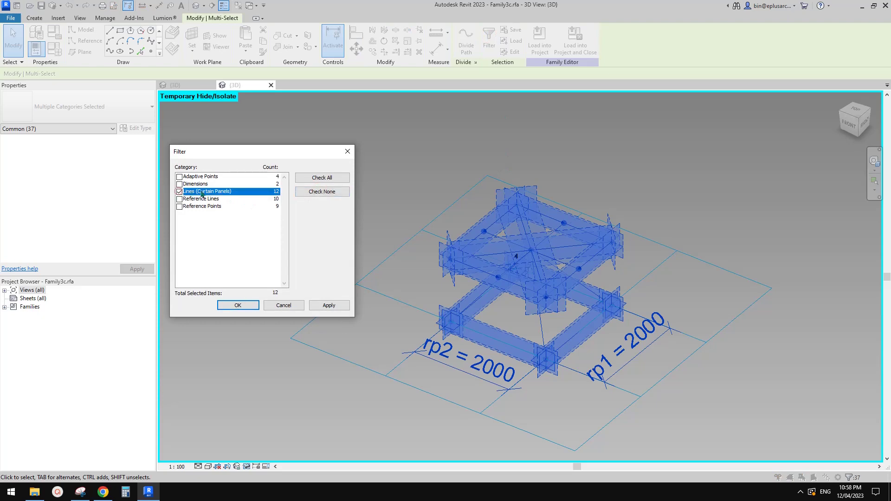
left_click(253, 306)
left_click(80, 165)
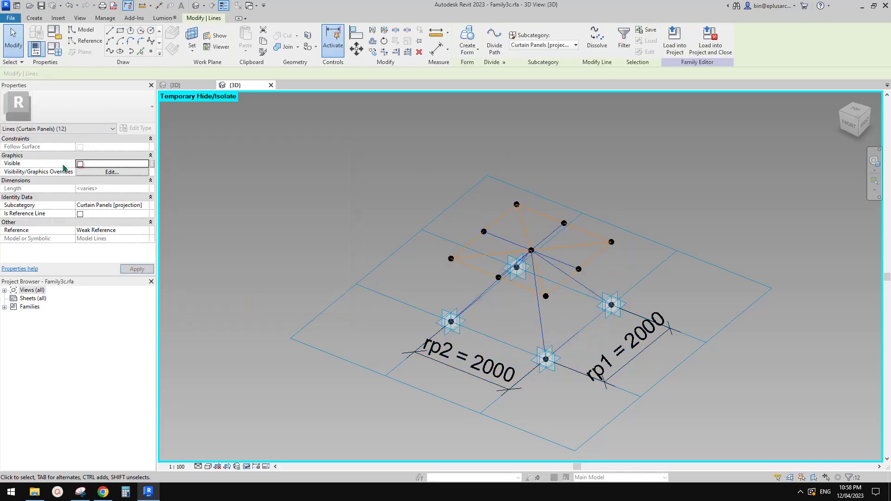
Load Family3c into project 23021, overwriting the existing version, and view the updated vaulted mass.
left_click(672, 34)
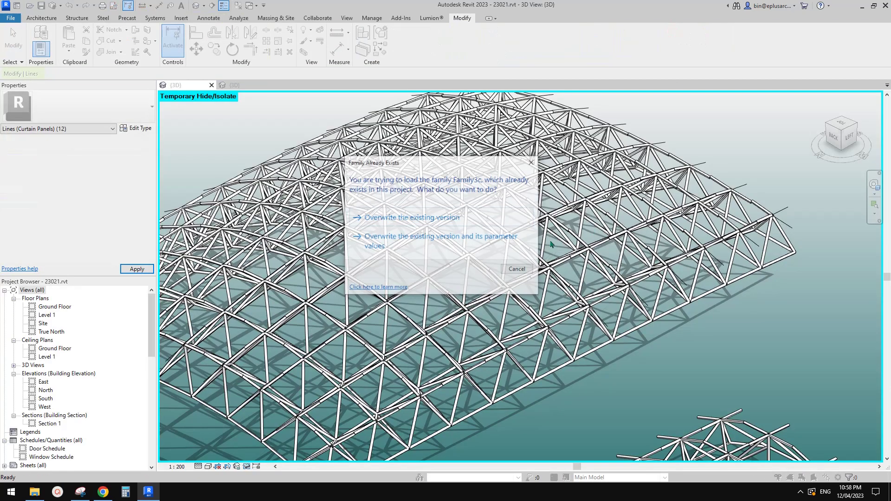
left_click(434, 218)
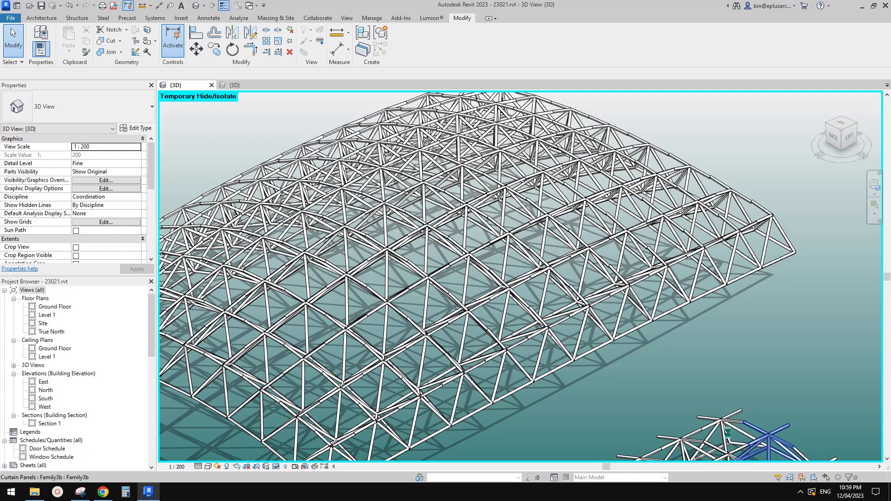
scroll(504, 326, "down", 2)
middle_click_drag(504, 326, 584, 318)
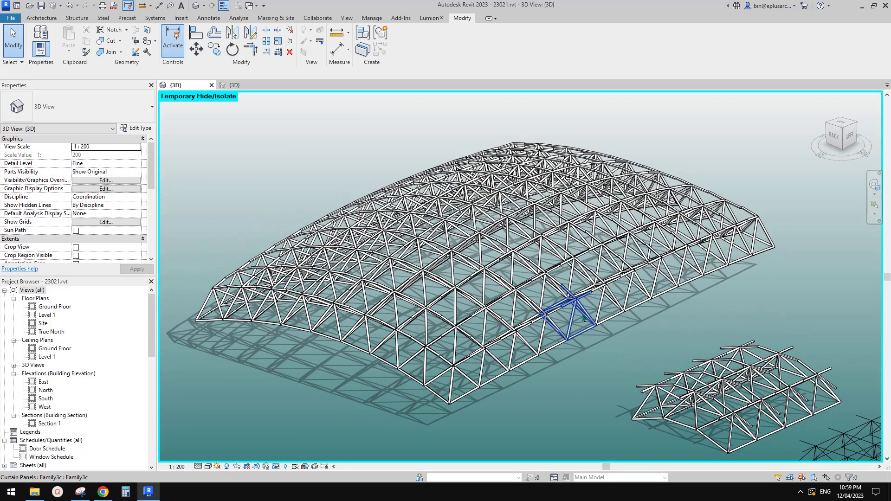